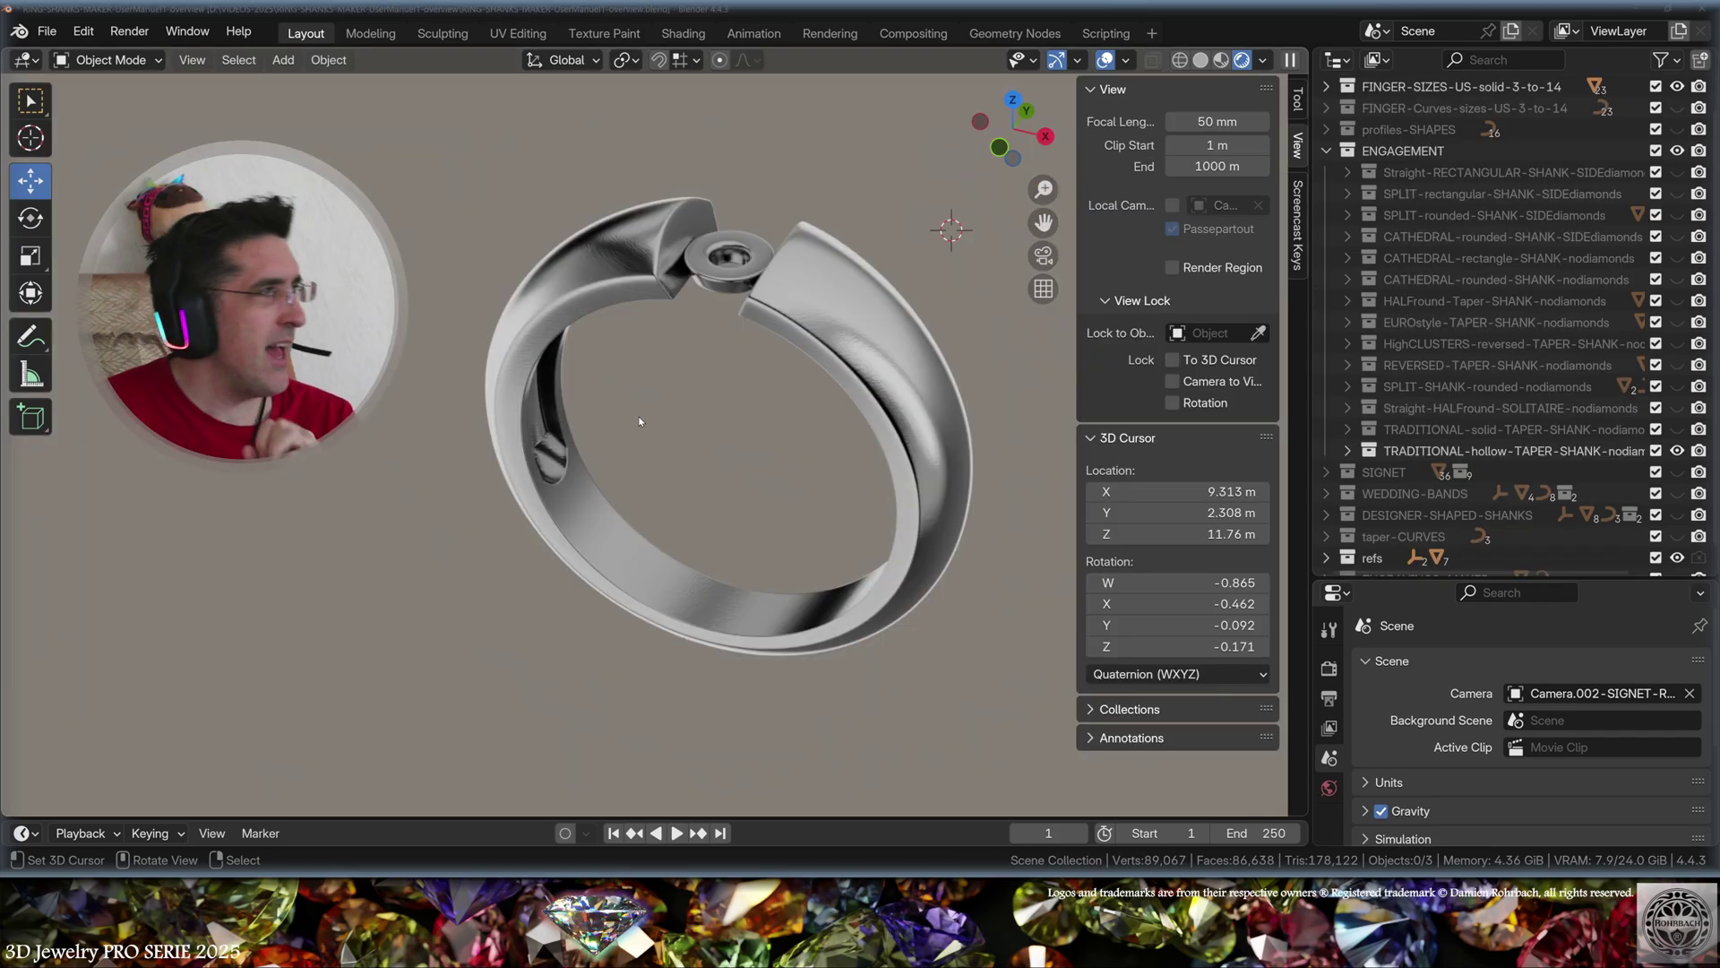
Exclude the TRADITIONAL-hollow-TAPER-SHANK collection and show the TRADITIONAL-solid-TAPER-SHANK collection in its place
{"action": "middle_click_drag", "start_coordinate": [640, 422], "coordinate": [493, 202]}
{"action": "left_click", "coordinate": [1655, 451]}
{"action": "left_click", "coordinate": [1677, 429]}
{"action": "middle_click_drag", "start_coordinate": [635, 446], "coordinate": [745, 470]}
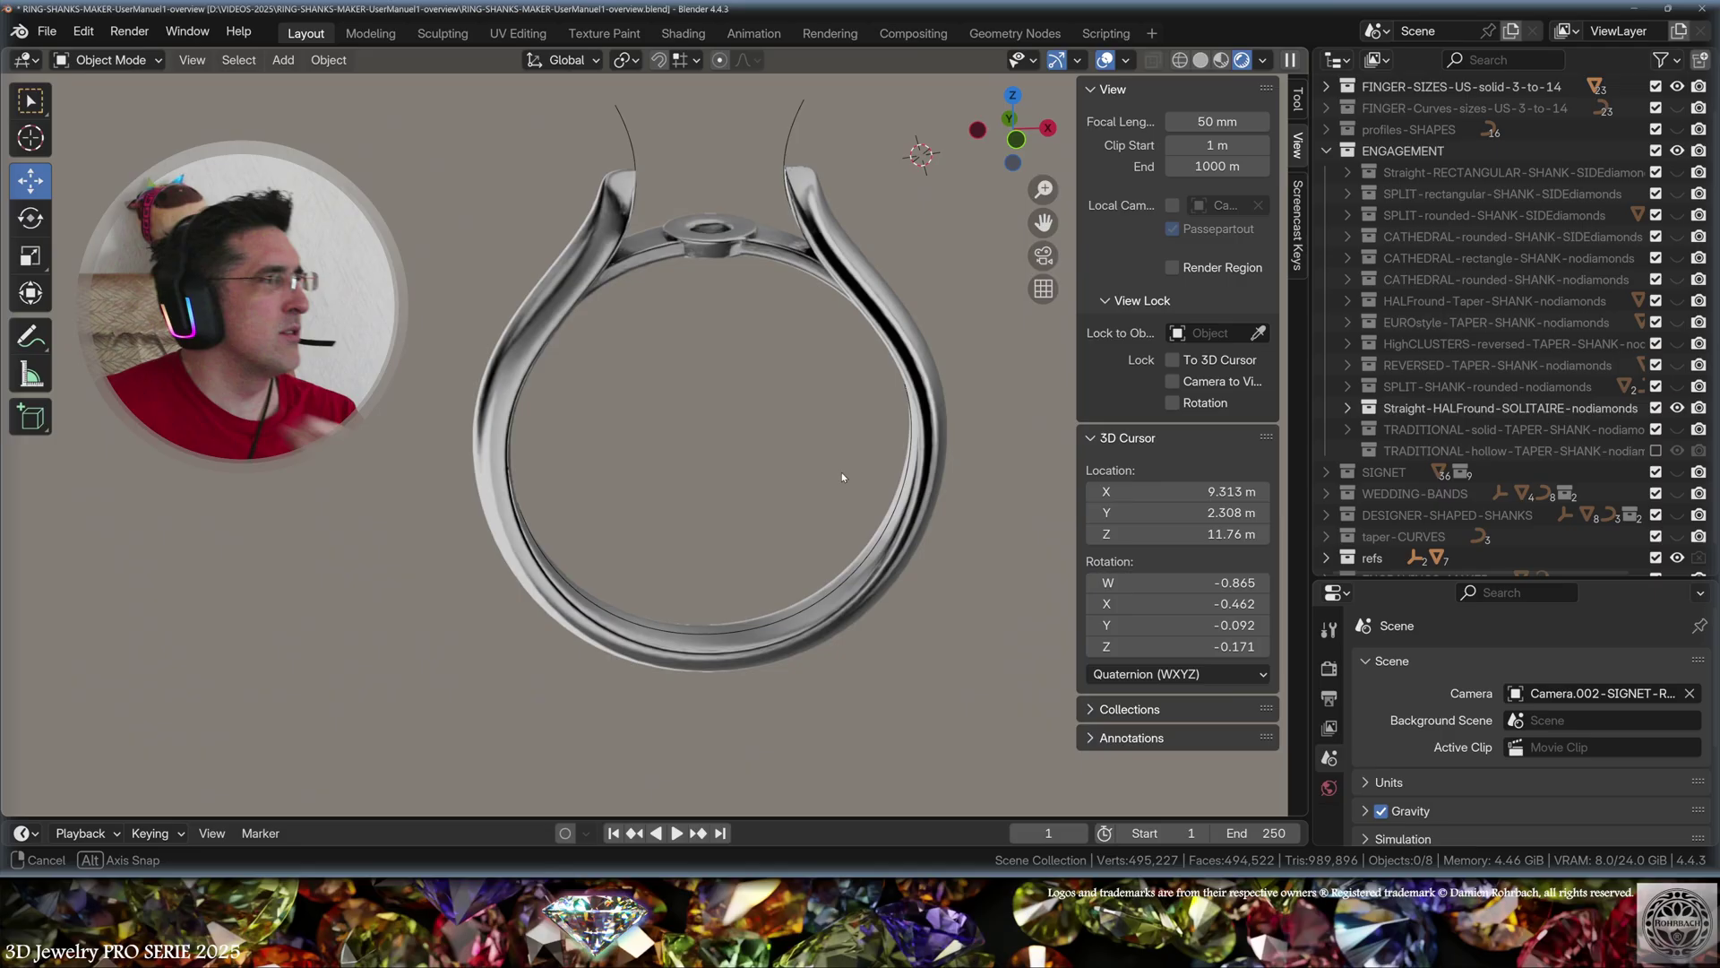
{"action": "middle_click_drag", "start_coordinate": [841, 471], "coordinate": [855, 279]}
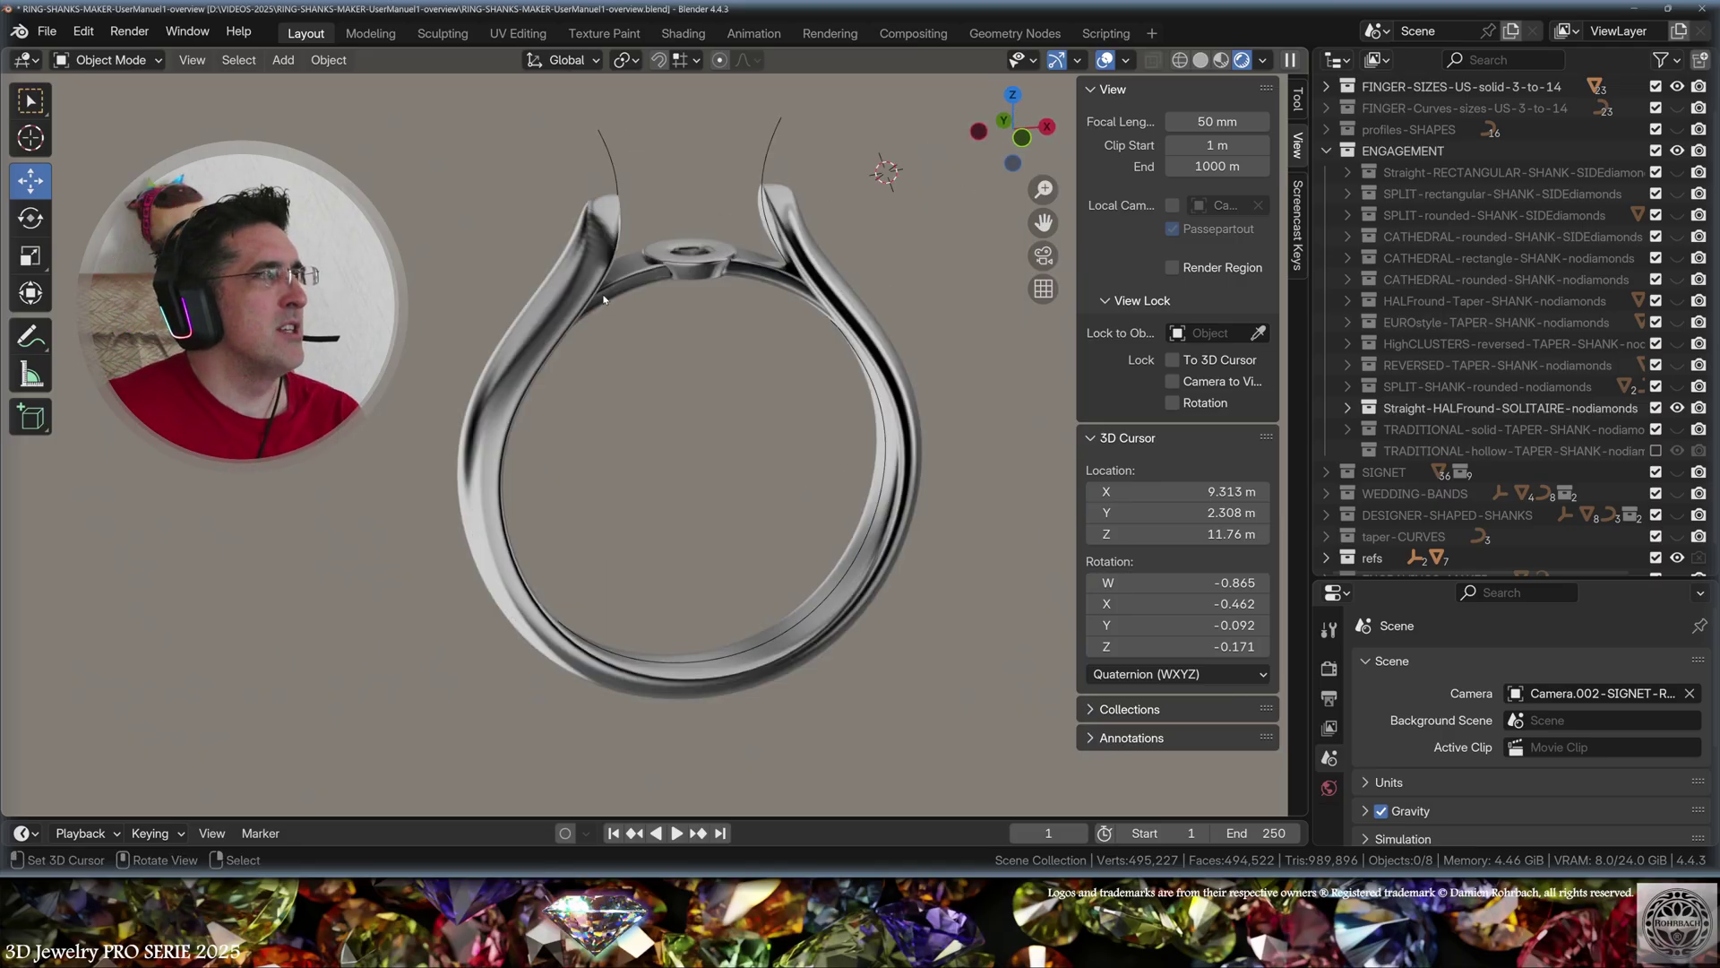
Switch from the straight half-round solitaire shank to the rounded split shank and on to the reversed taper shank, inspecting the rings
{"action": "left_click", "coordinate": [1675, 408]}
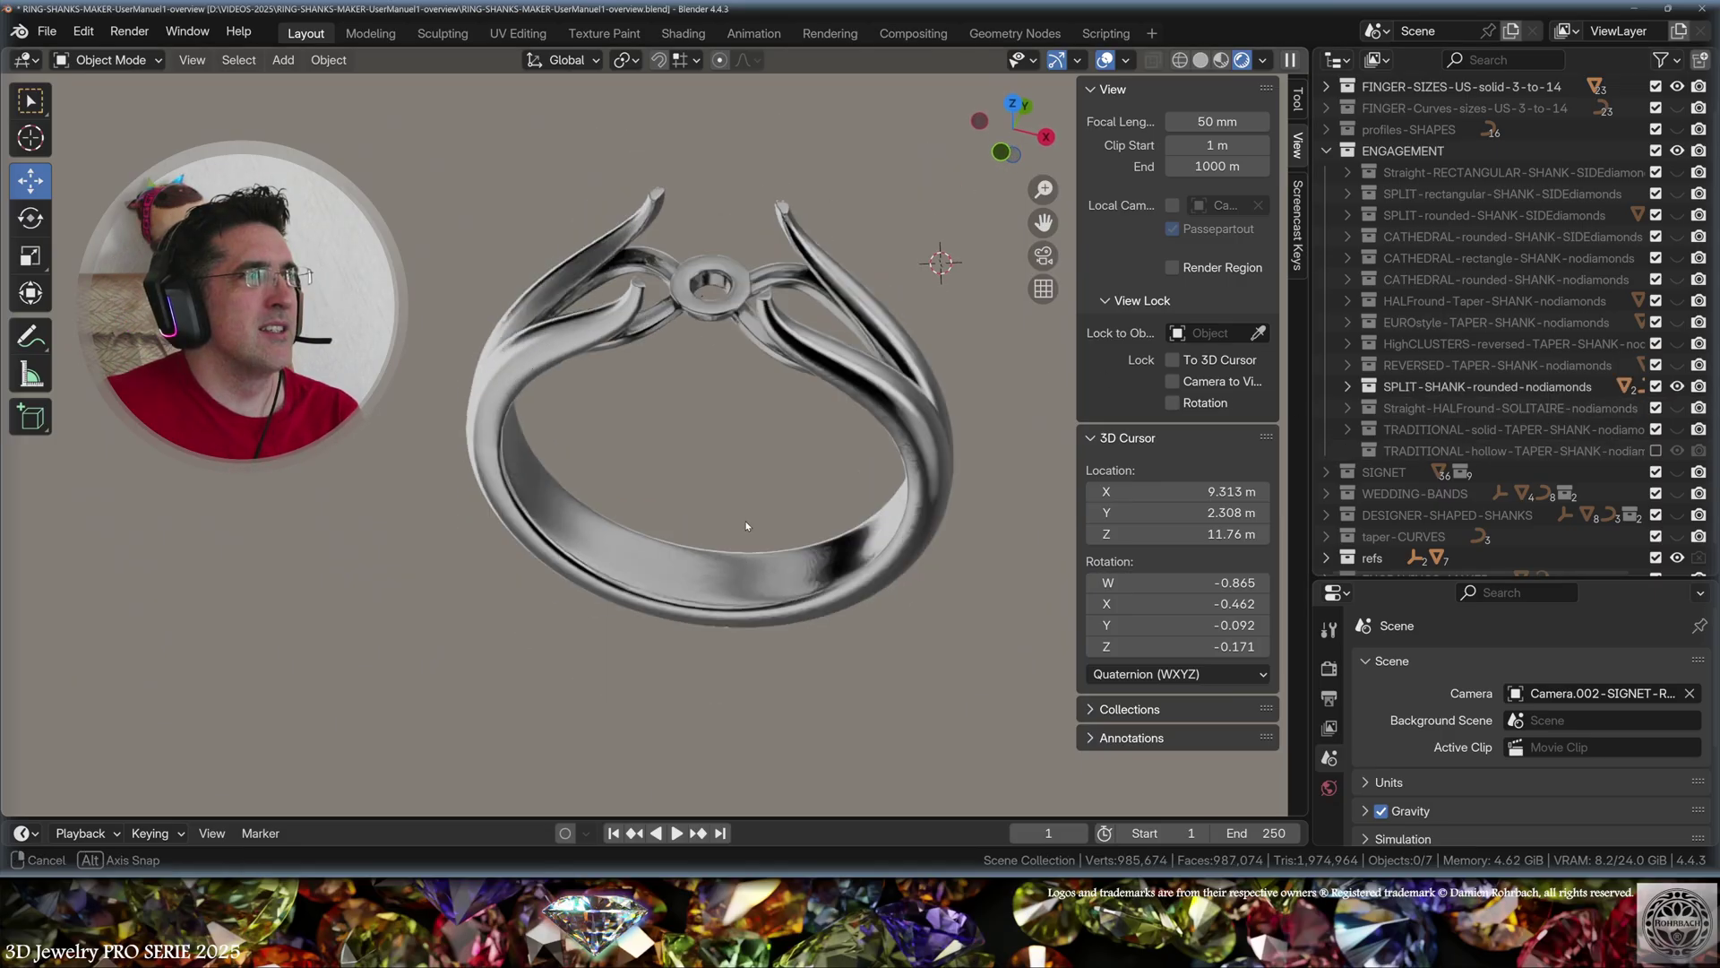
{"action": "middle_click_drag", "start_coordinate": [745, 526], "coordinate": [582, 377]}
{"action": "left_click", "coordinate": [1677, 386]}
{"action": "left_click", "coordinate": [1677, 364]}
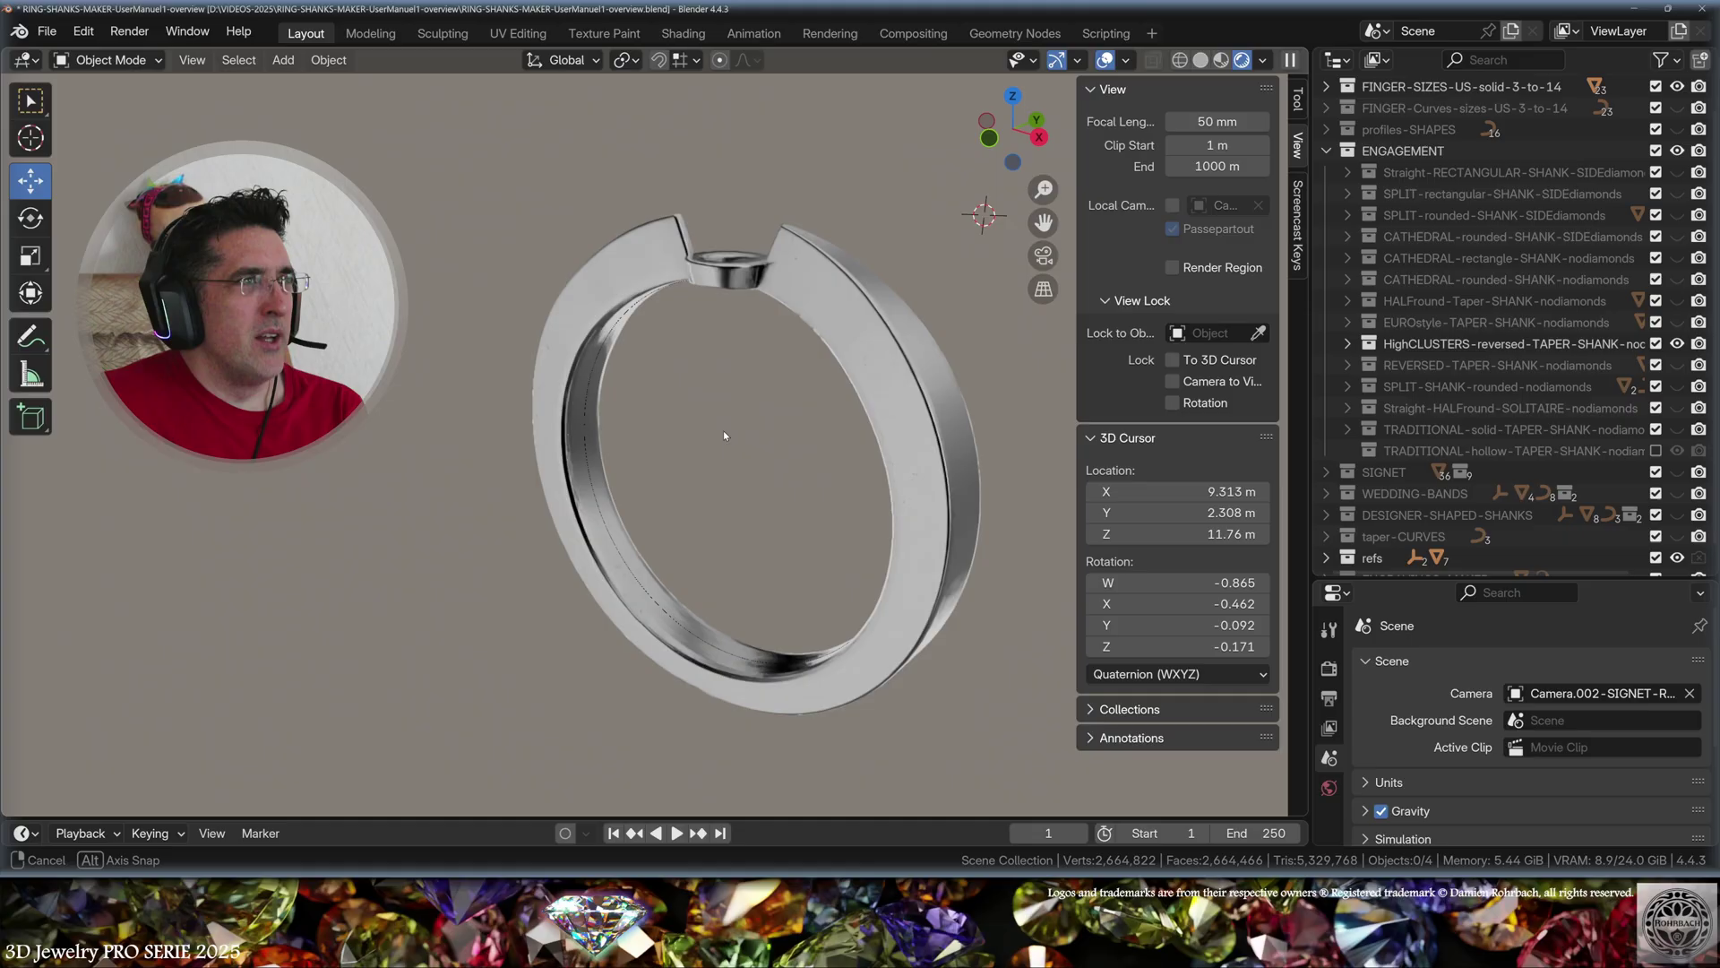
{"action": "mouse_move", "coordinate": [723, 430]}
{"action": "middle_mouse_down"}
{"action": "mouse_move", "coordinate": [747, 452]}
{"action": "mouse_move", "coordinate": [736, 443]}
{"action": "middle_mouse_up"}
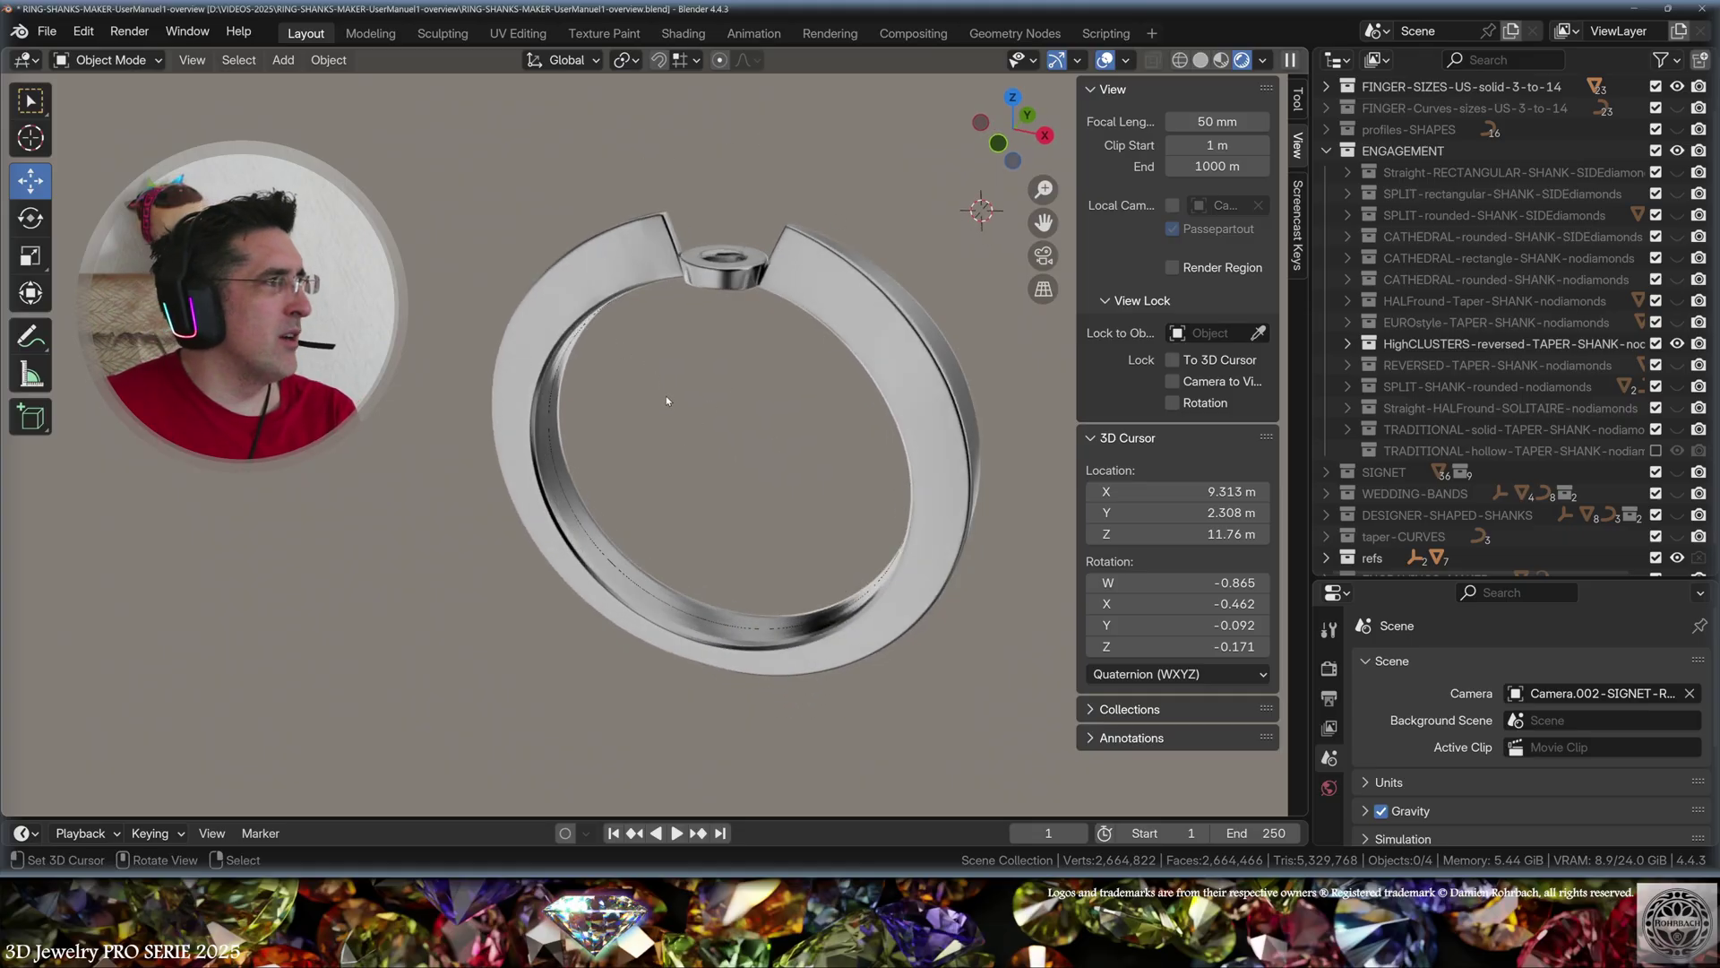
Examine the HighCLUSTERS reversed taper shank from the side and from above
{"action": "middle_click_drag", "start_coordinate": [663, 443], "coordinate": [689, 328]}
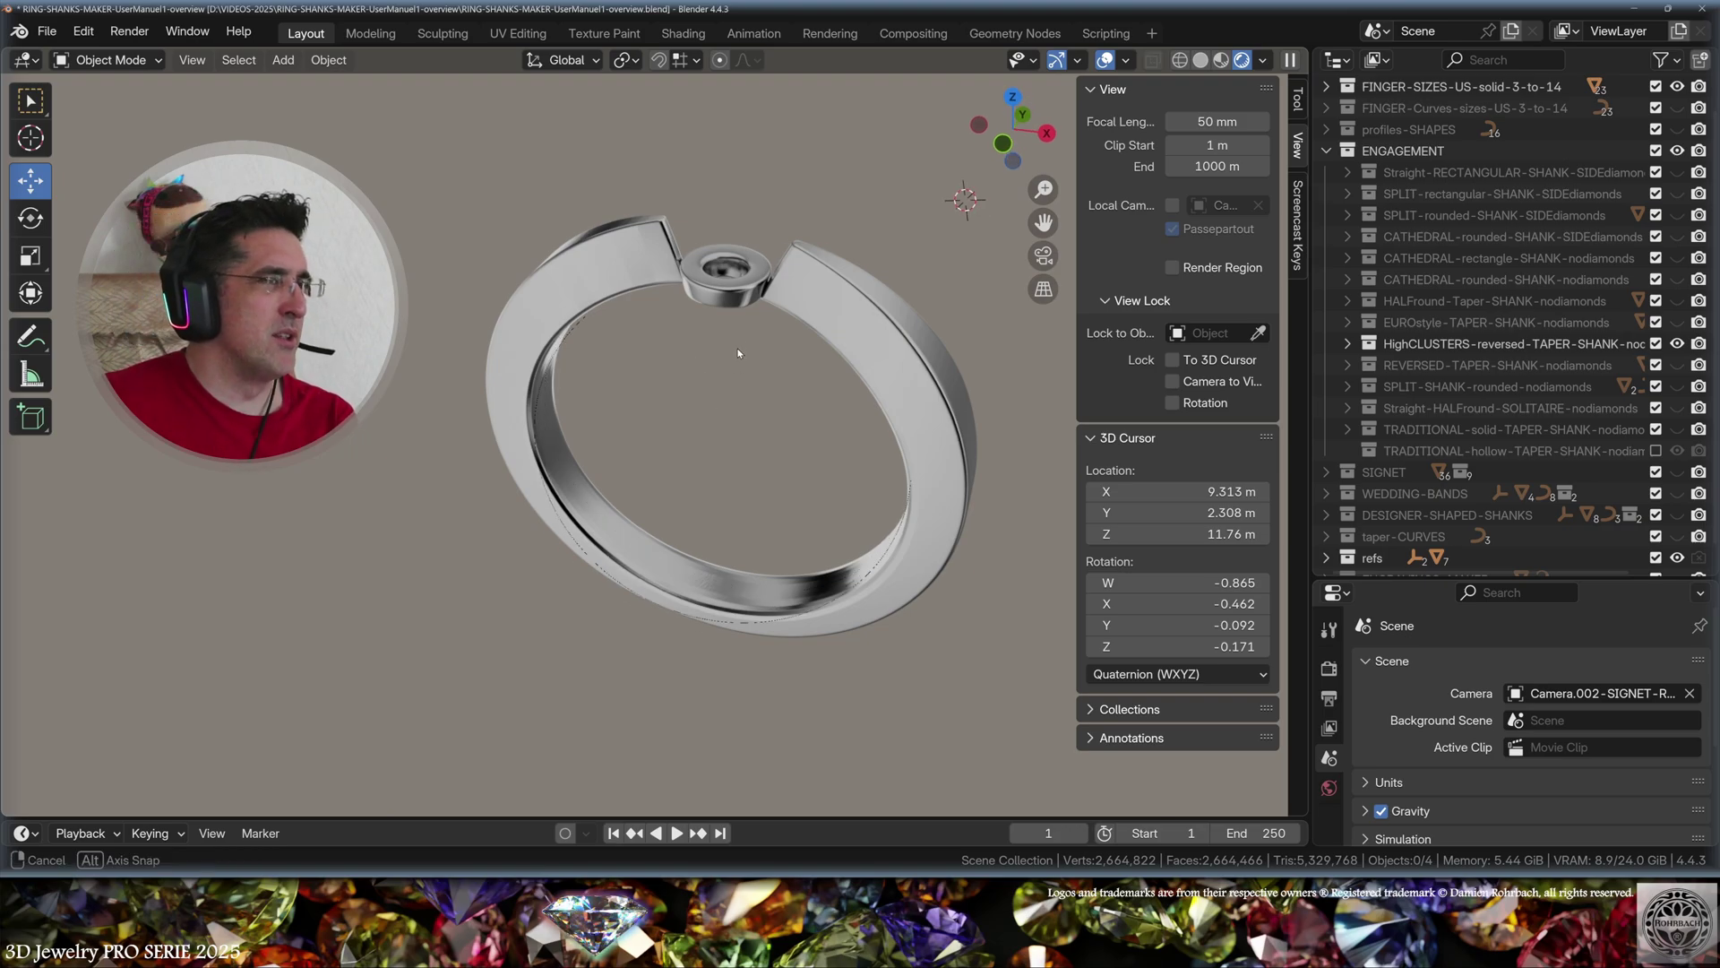
{"action": "middle_click_drag", "start_coordinate": [738, 353], "coordinate": [792, 250]}
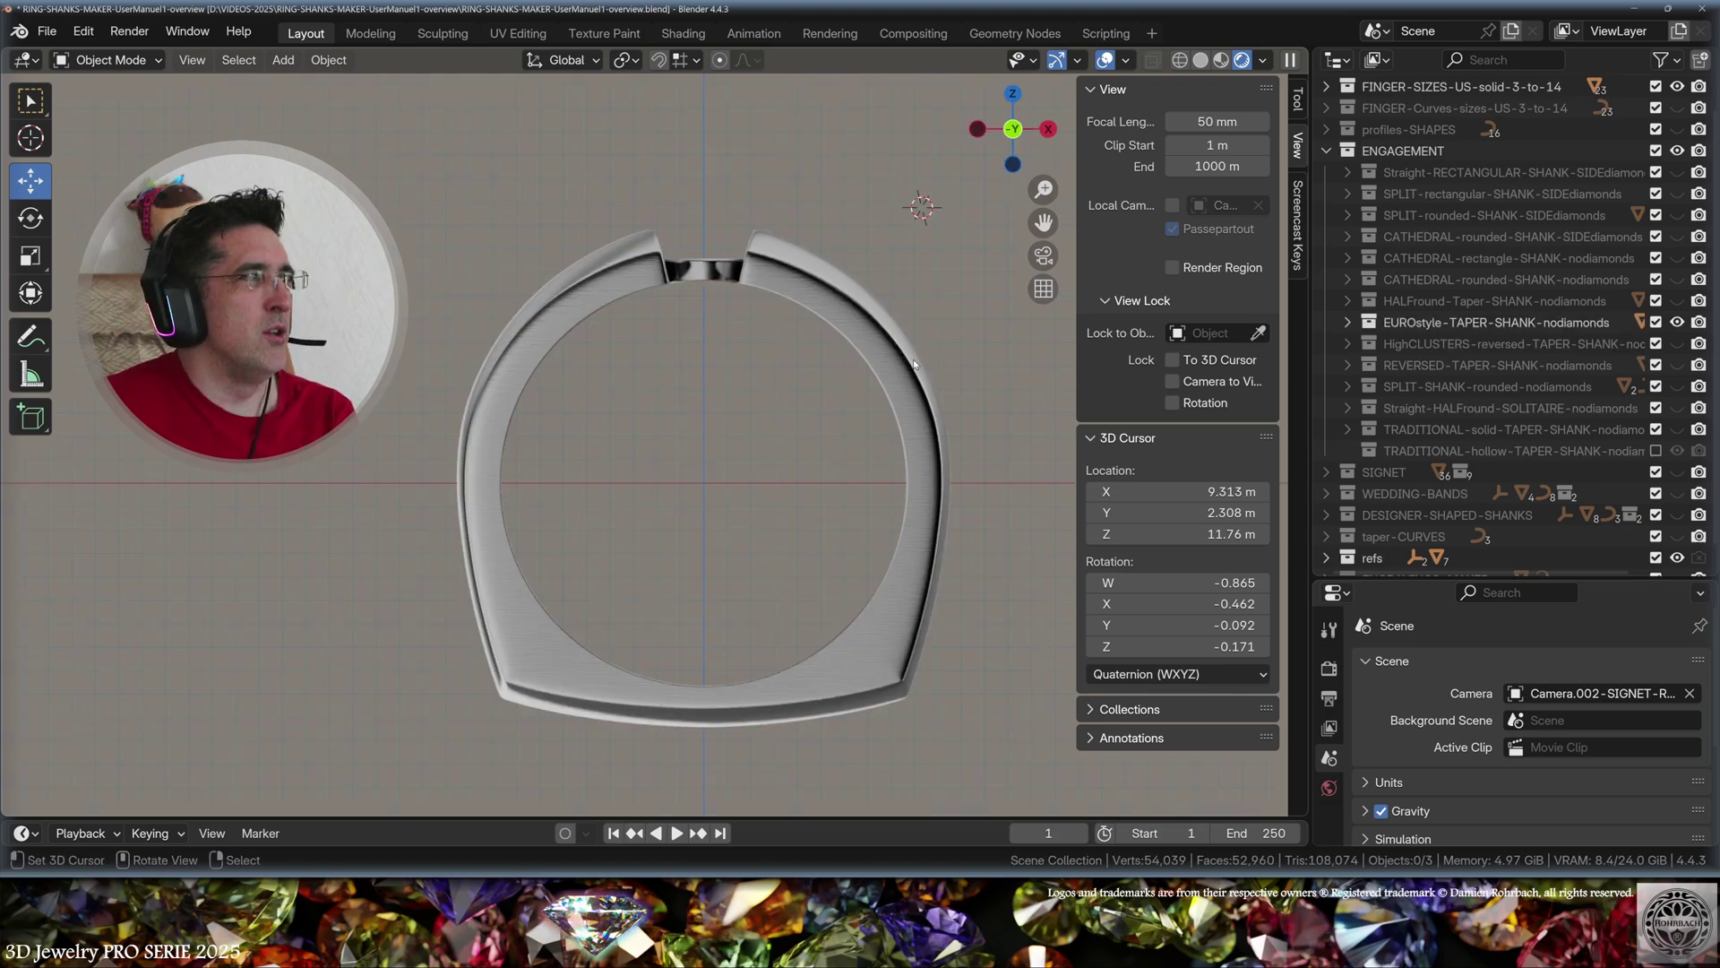
{"action": "middle_click_drag", "start_coordinate": [835, 455], "coordinate": [492, 470]}
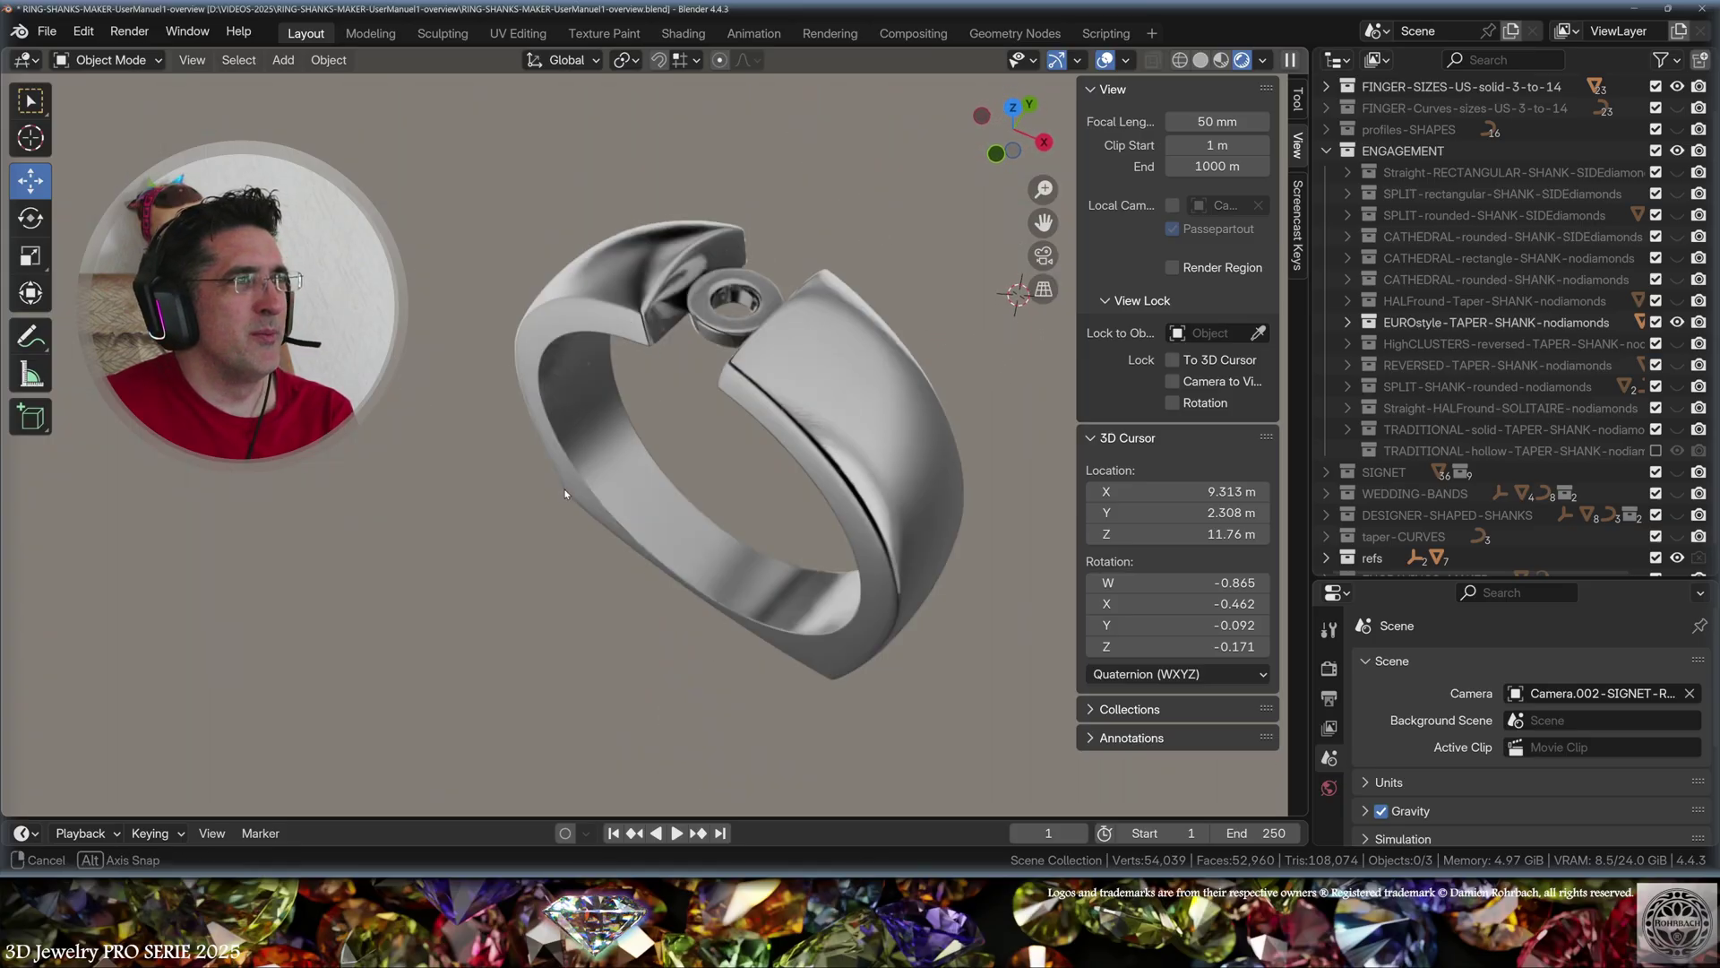
Examine the EUROstyle taper shank, then show the HALFround-Taper-SHANK collection and inspect it from several angles
{"action": "middle_click_drag", "start_coordinate": [528, 430], "coordinate": [741, 432]}
{"action": "left_click", "coordinate": [1677, 300]}
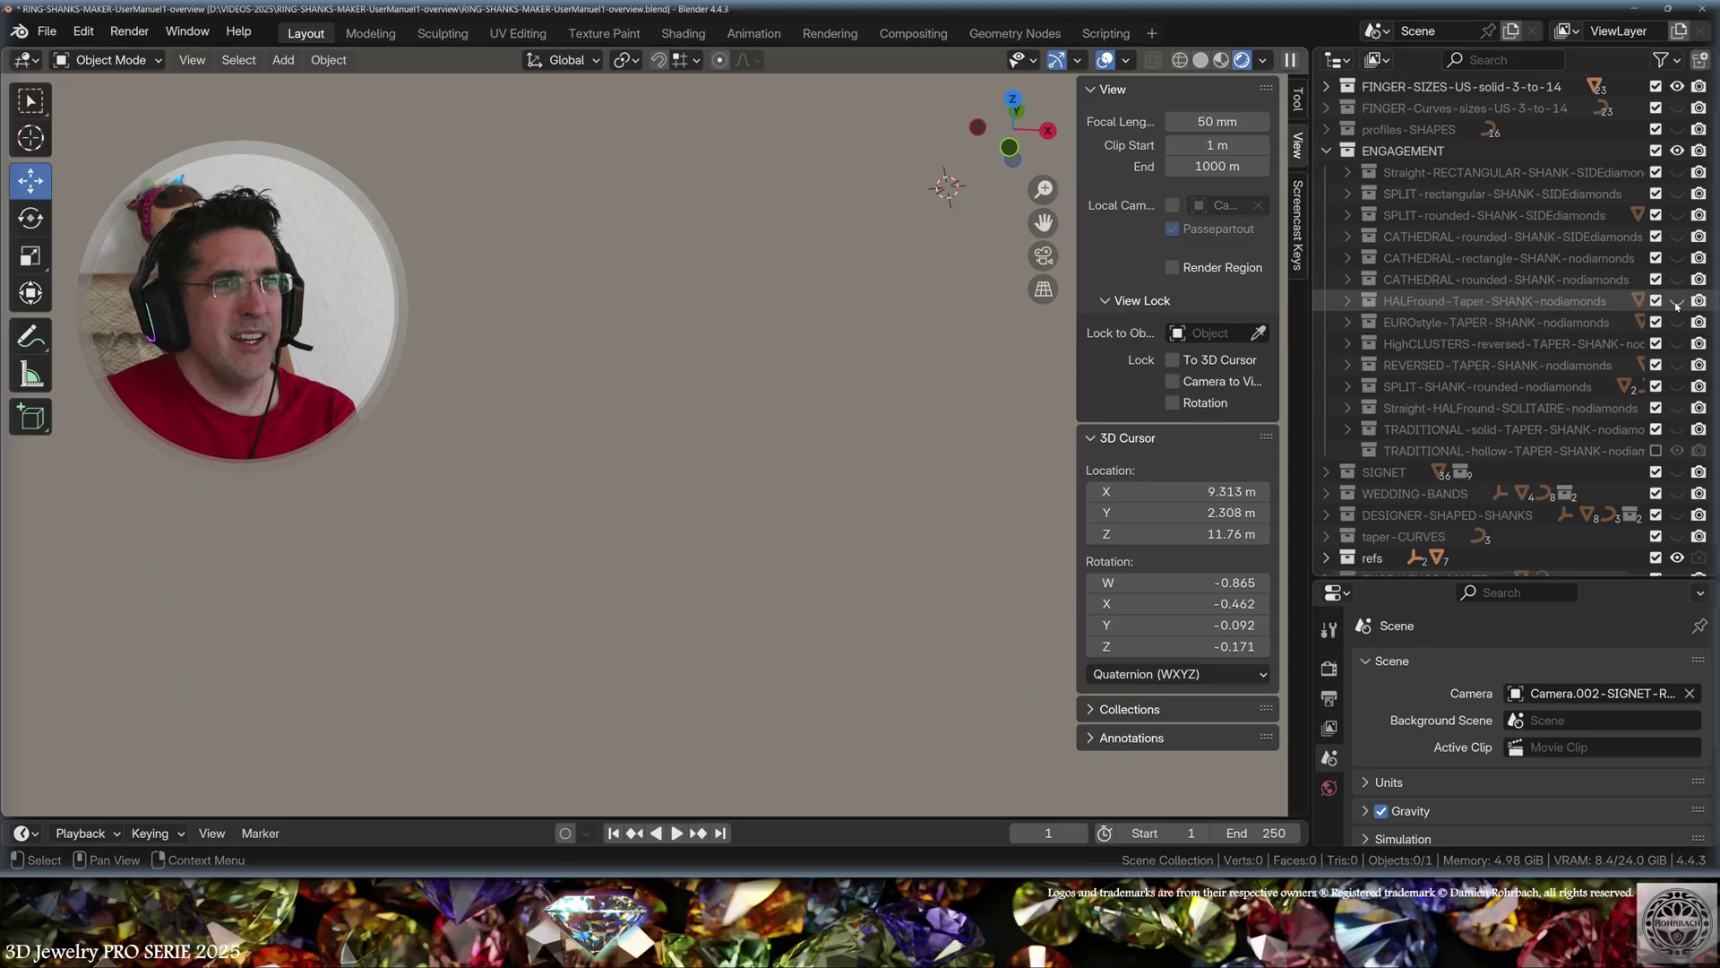
{"action": "middle_click_drag", "start_coordinate": [863, 529], "coordinate": [660, 434]}
{"action": "left_click", "coordinate": [1678, 301]}
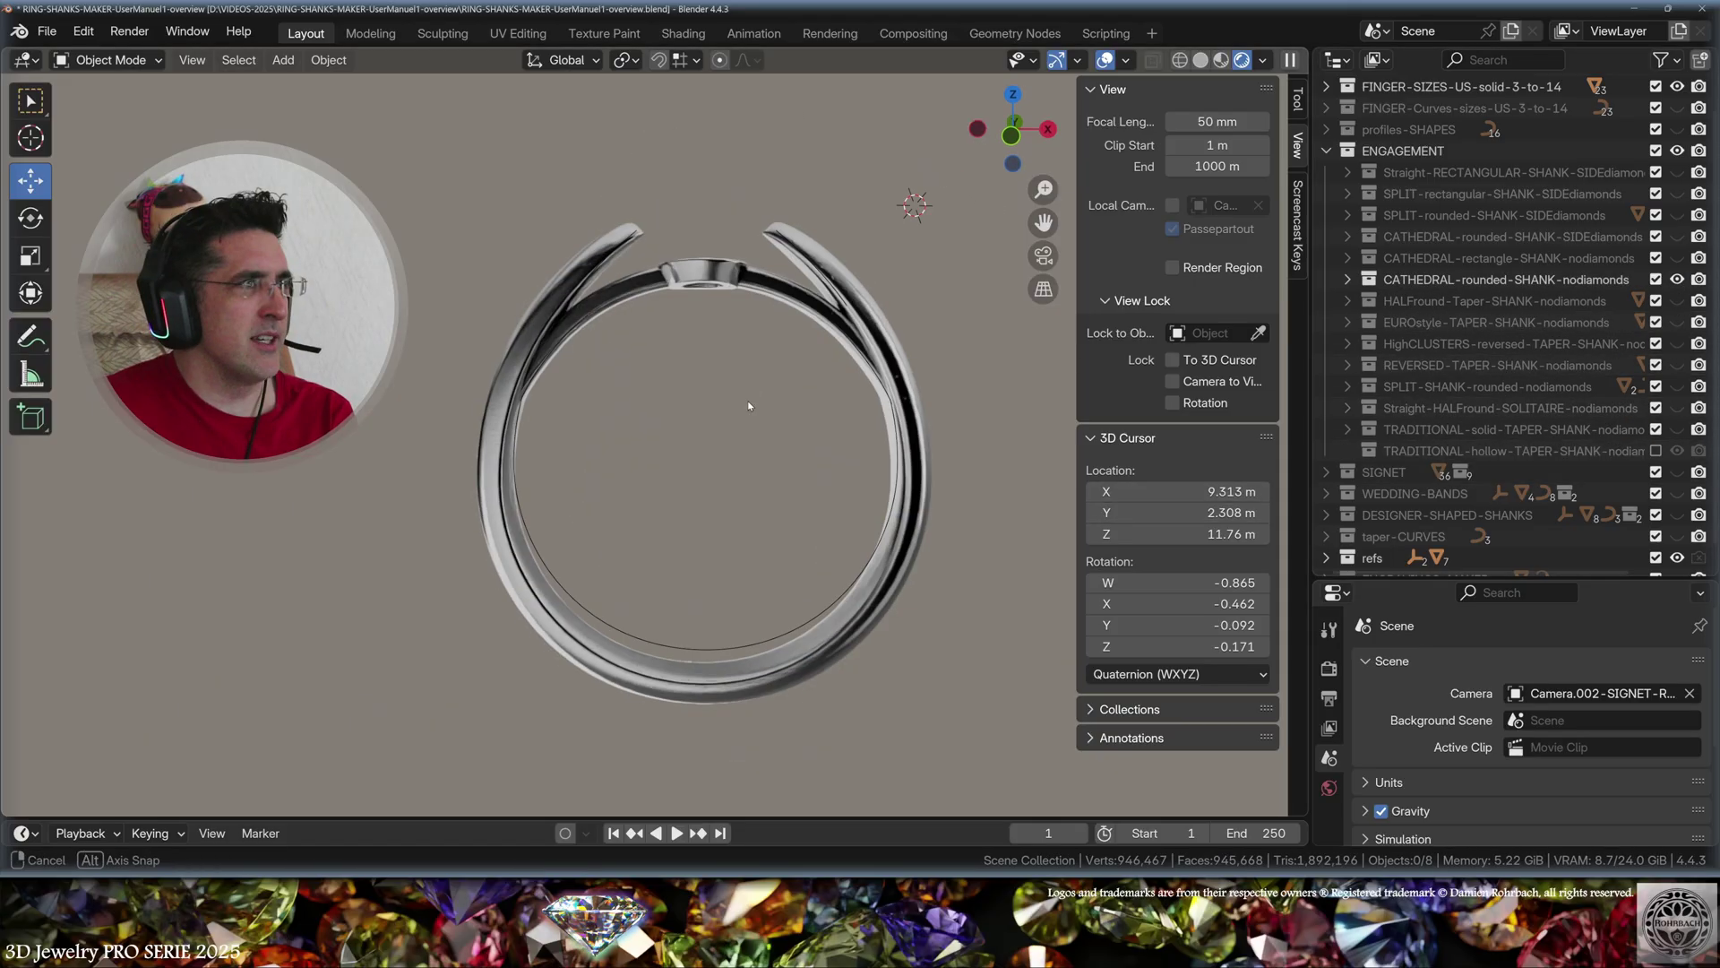
{"action": "middle_click_drag", "start_coordinate": [749, 403], "coordinate": [643, 383]}
Show the rectangular cathedral shank, then the rounded cathedral shank with side diamonds, and inspect both from all around
{"action": "left_click", "coordinate": [1677, 257]}
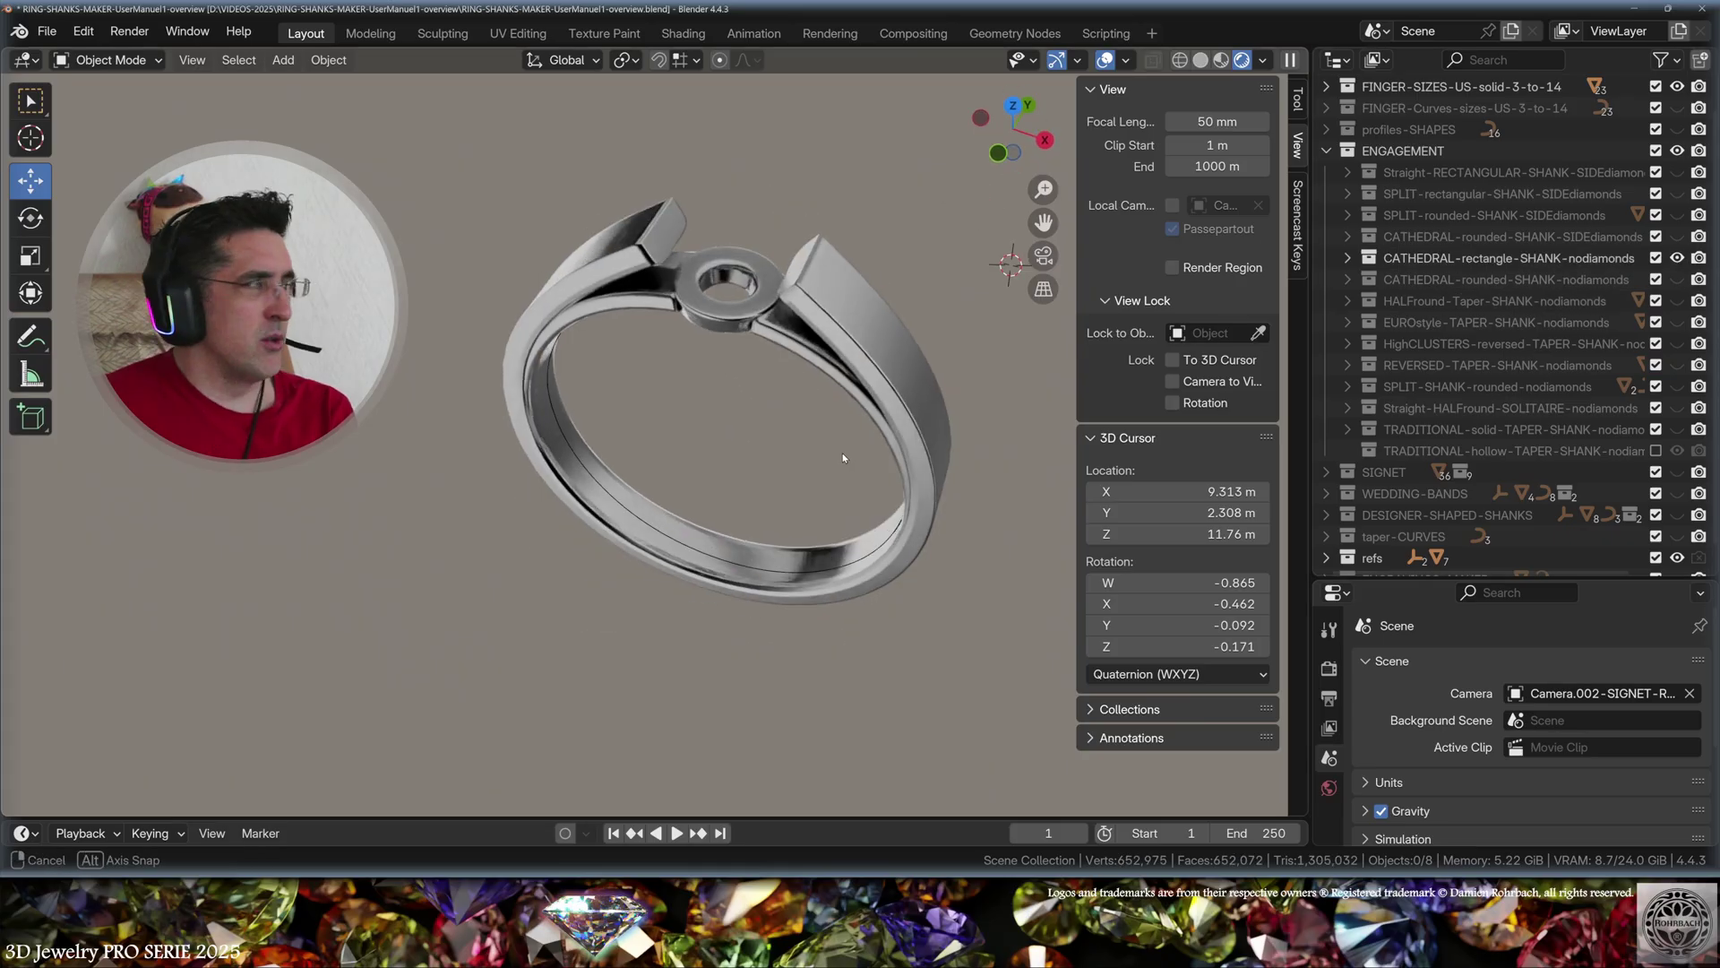
{"action": "mouse_move", "coordinate": [842, 454]}
{"action": "middle_mouse_down"}
{"action": "mouse_move", "coordinate": [787, 424]}
{"action": "mouse_move", "coordinate": [824, 443]}
{"action": "middle_mouse_up"}
{"action": "left_click", "coordinate": [1677, 236], "text": "ctrl"}
{"action": "mouse_move", "coordinate": [682, 503]}
{"action": "middle_mouse_down"}
{"action": "mouse_move", "coordinate": [686, 453]}
{"action": "mouse_move", "coordinate": [657, 492]}
{"action": "middle_mouse_up"}
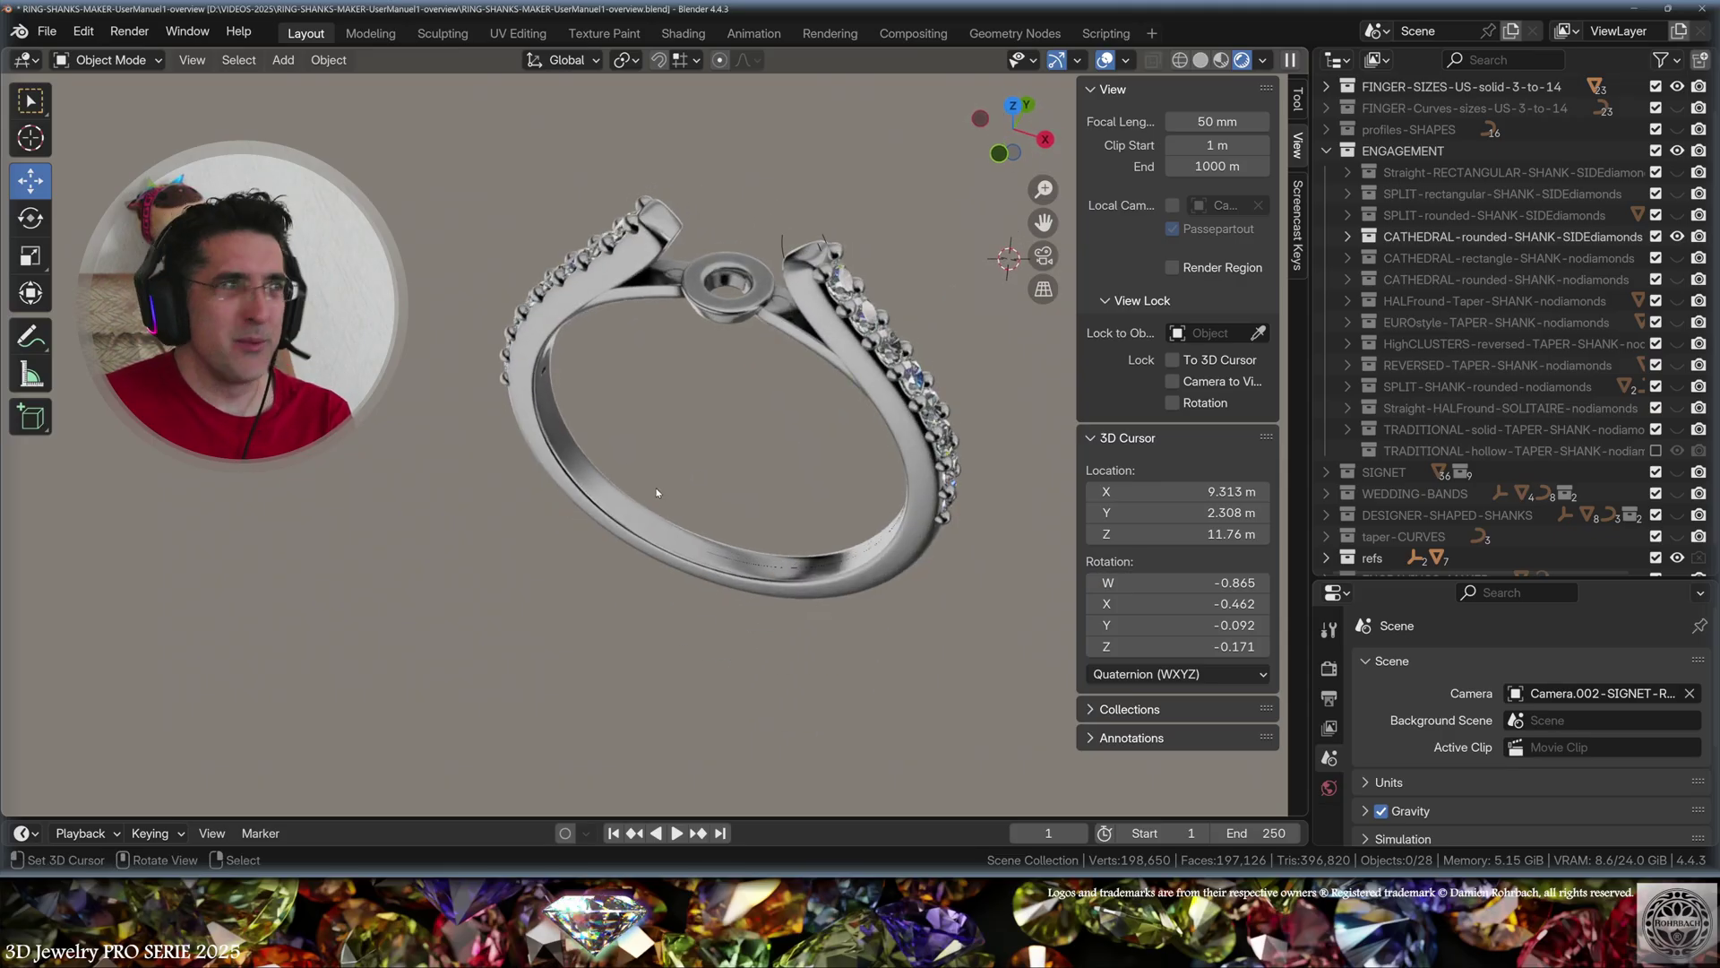
{"action": "middle_click_drag", "start_coordinate": [938, 567], "coordinate": [900, 503]}
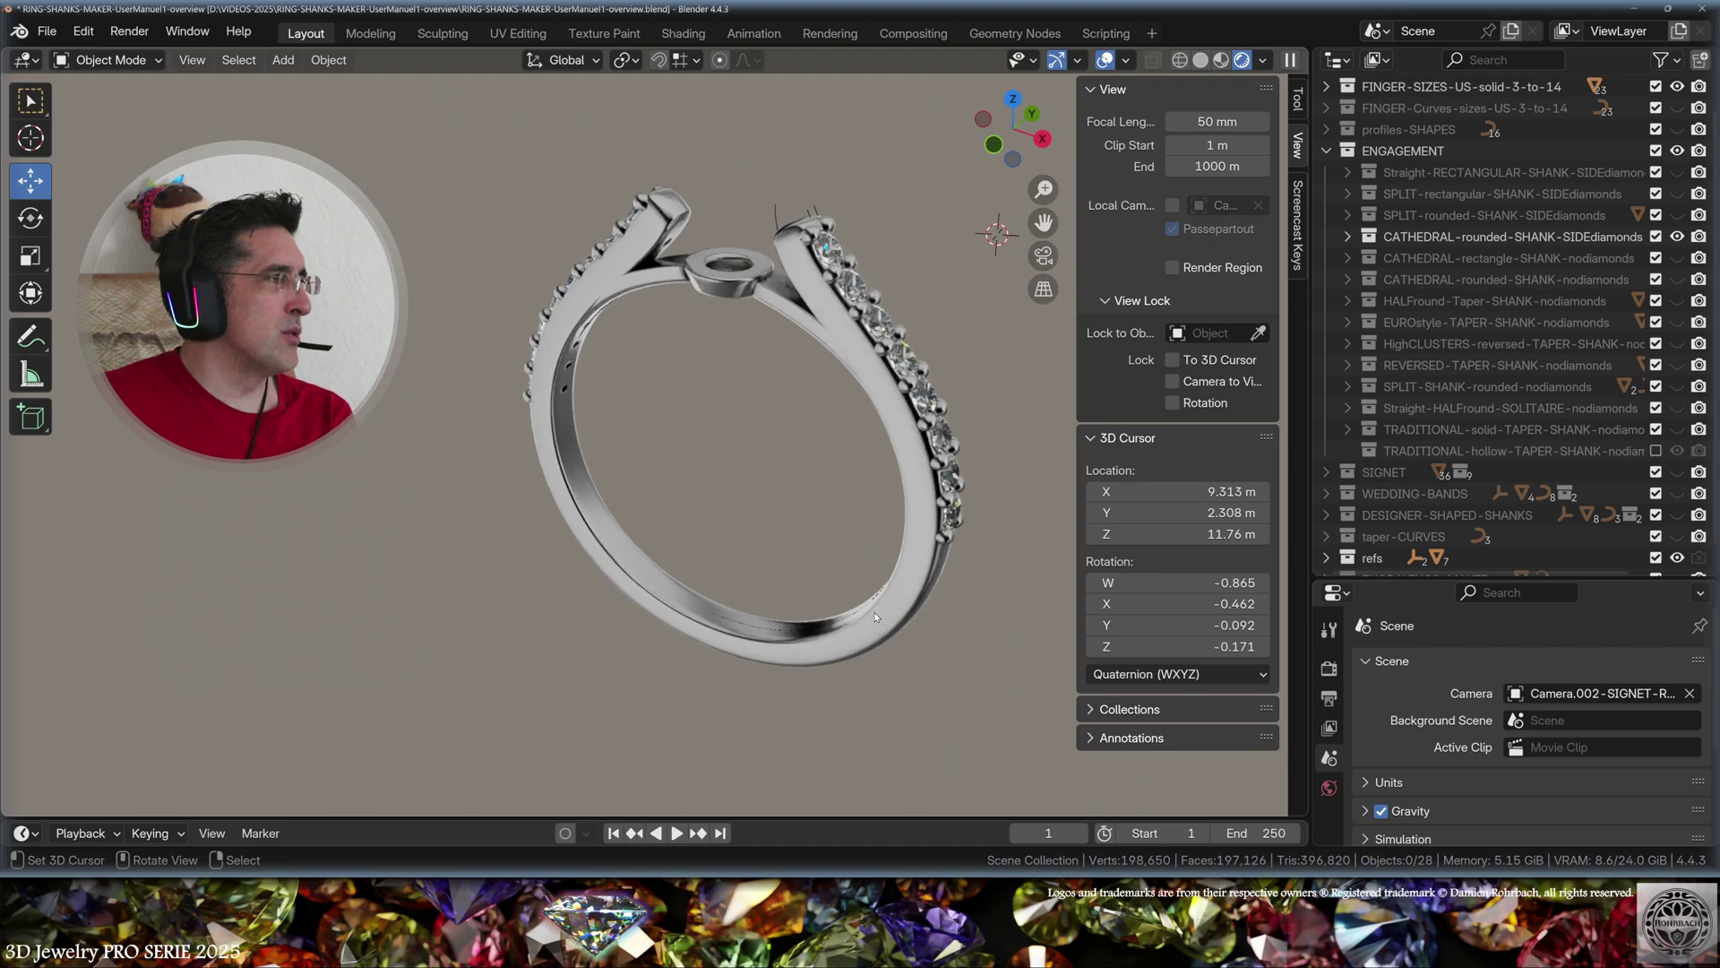
{"action": "middle_click_drag", "start_coordinate": [860, 632], "coordinate": [965, 356]}
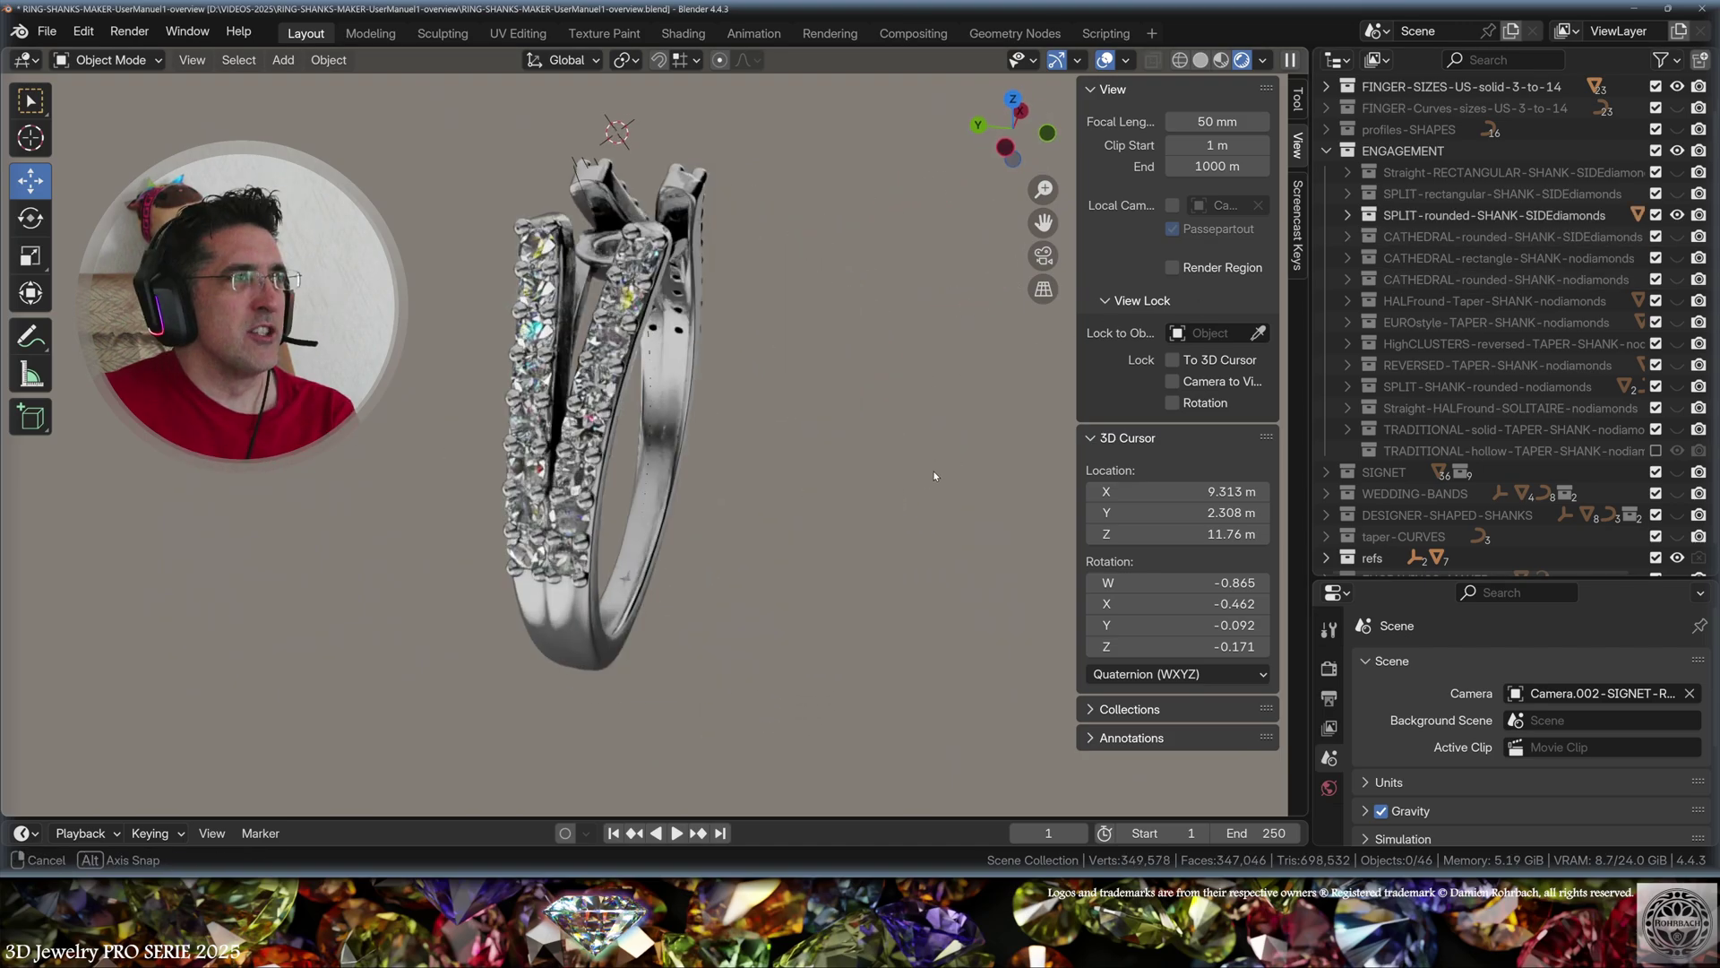
{"action": "middle_click_drag", "start_coordinate": [934, 476], "coordinate": [830, 557]}
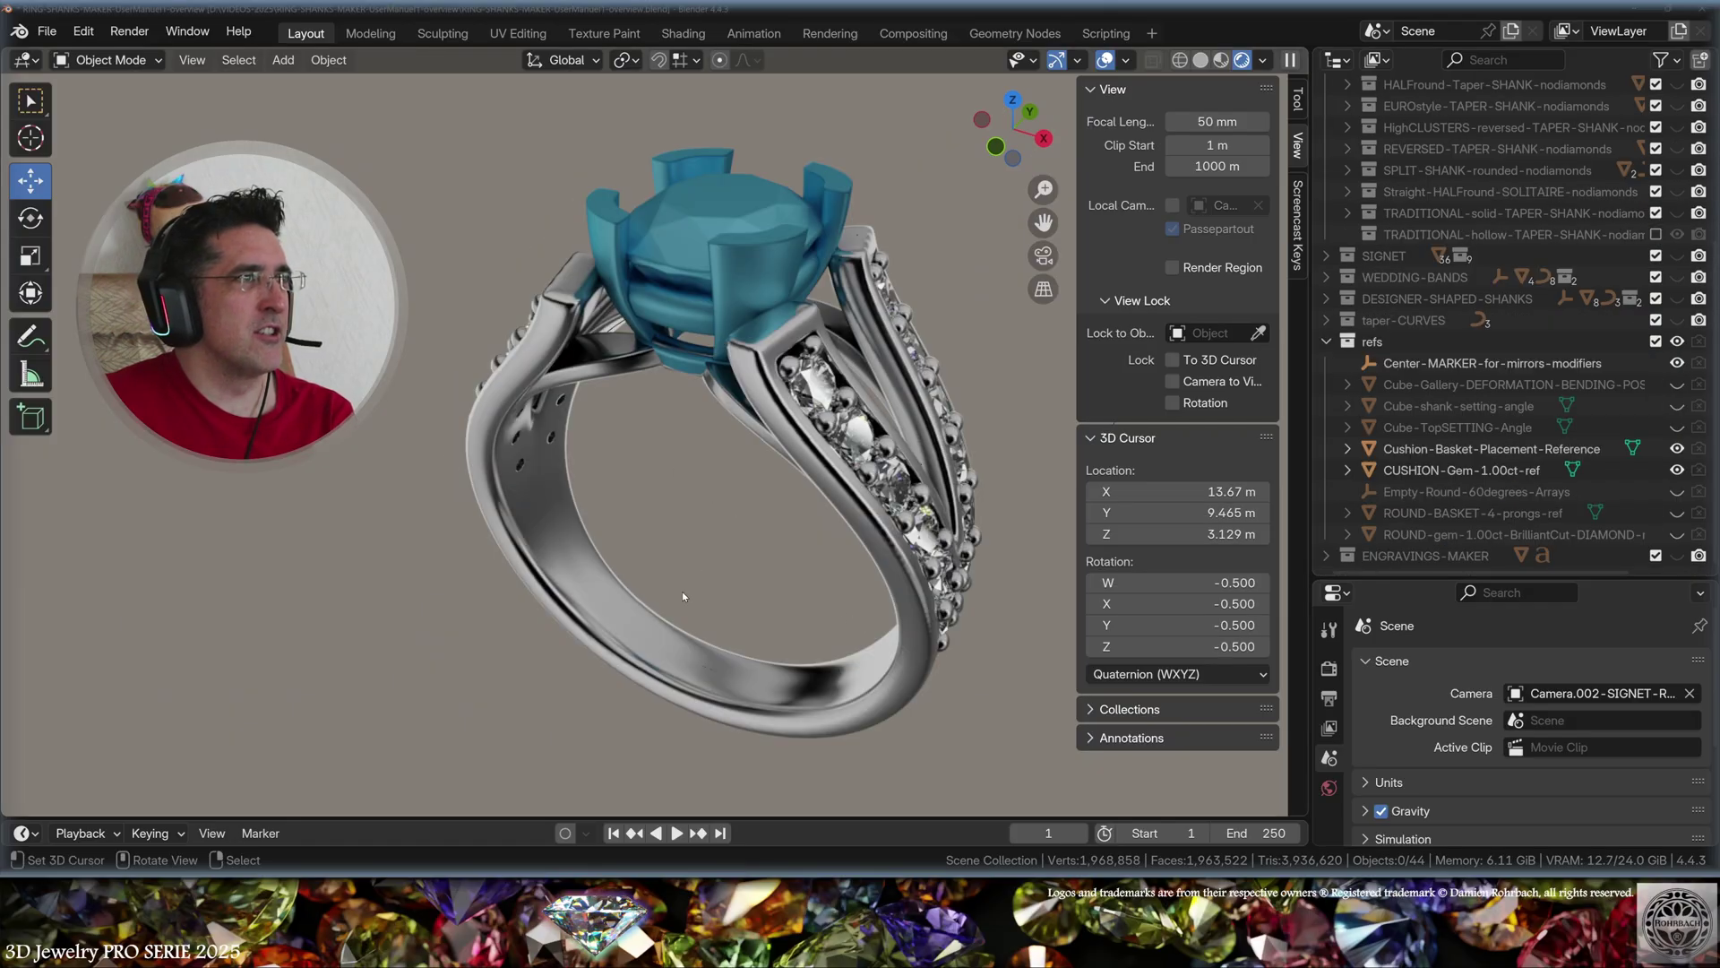
Examine the shank with the cushion basket and the straight rectangular shank with side diamonds, then collapse the ENGAGEMENT collection
{"action": "middle_click_drag", "start_coordinate": [684, 596], "coordinate": [621, 528]}
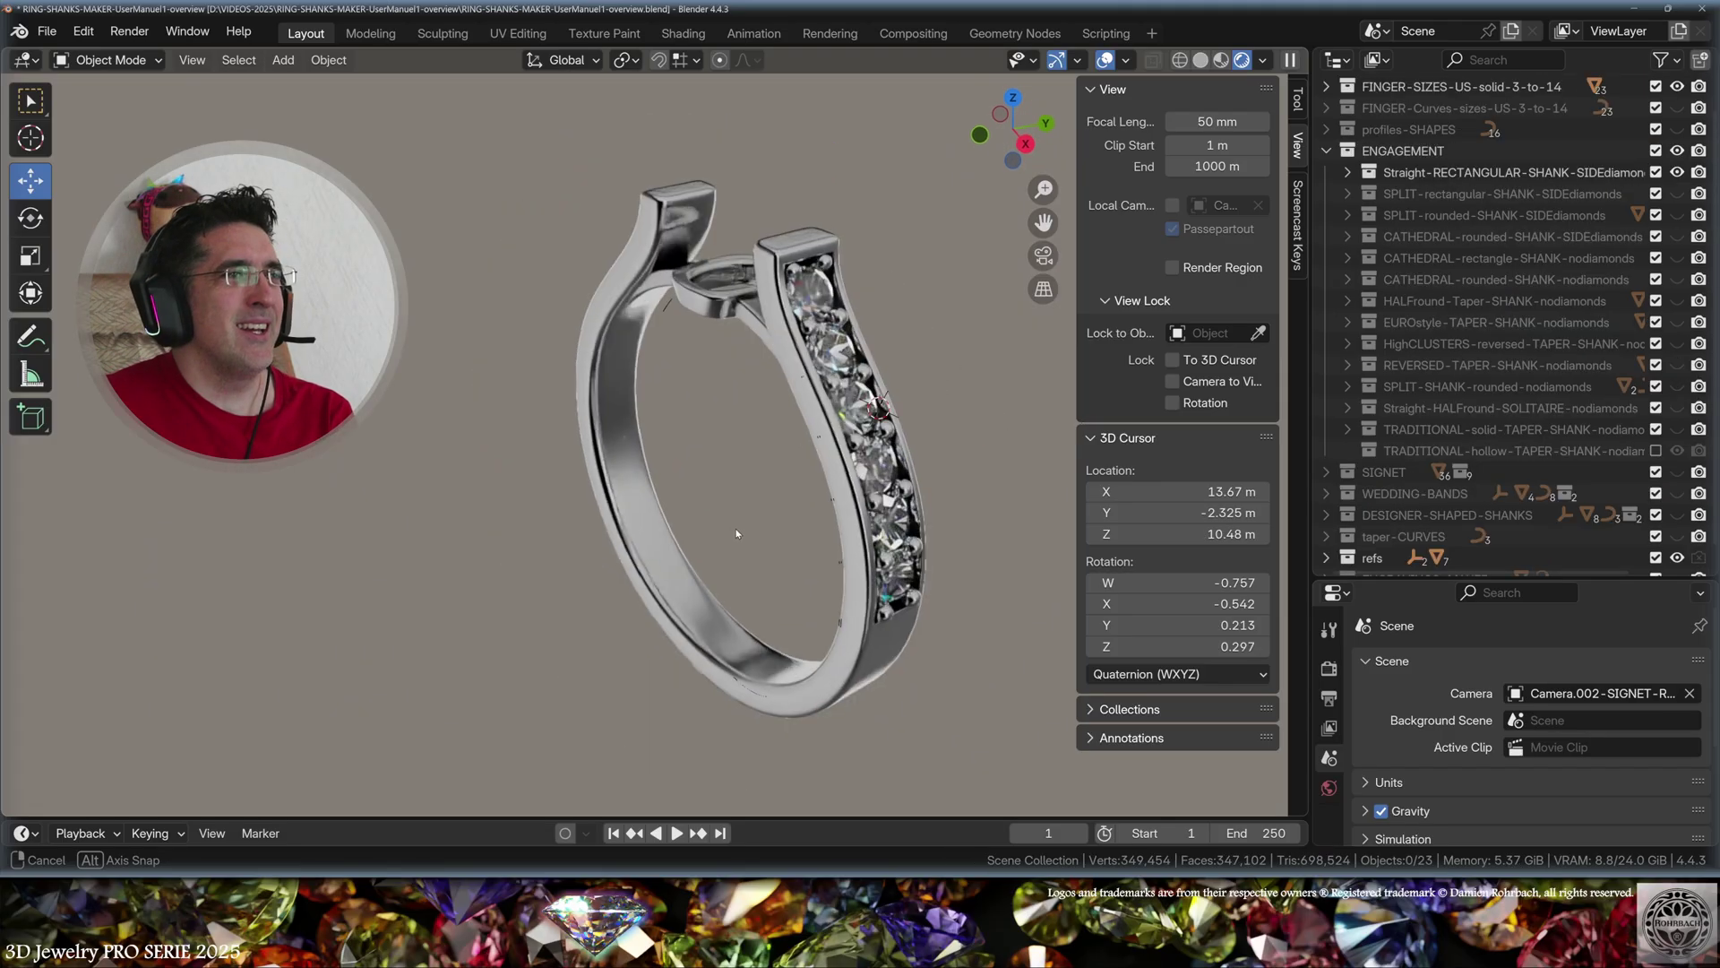
{"action": "middle_click_drag", "start_coordinate": [717, 529], "coordinate": [803, 552]}
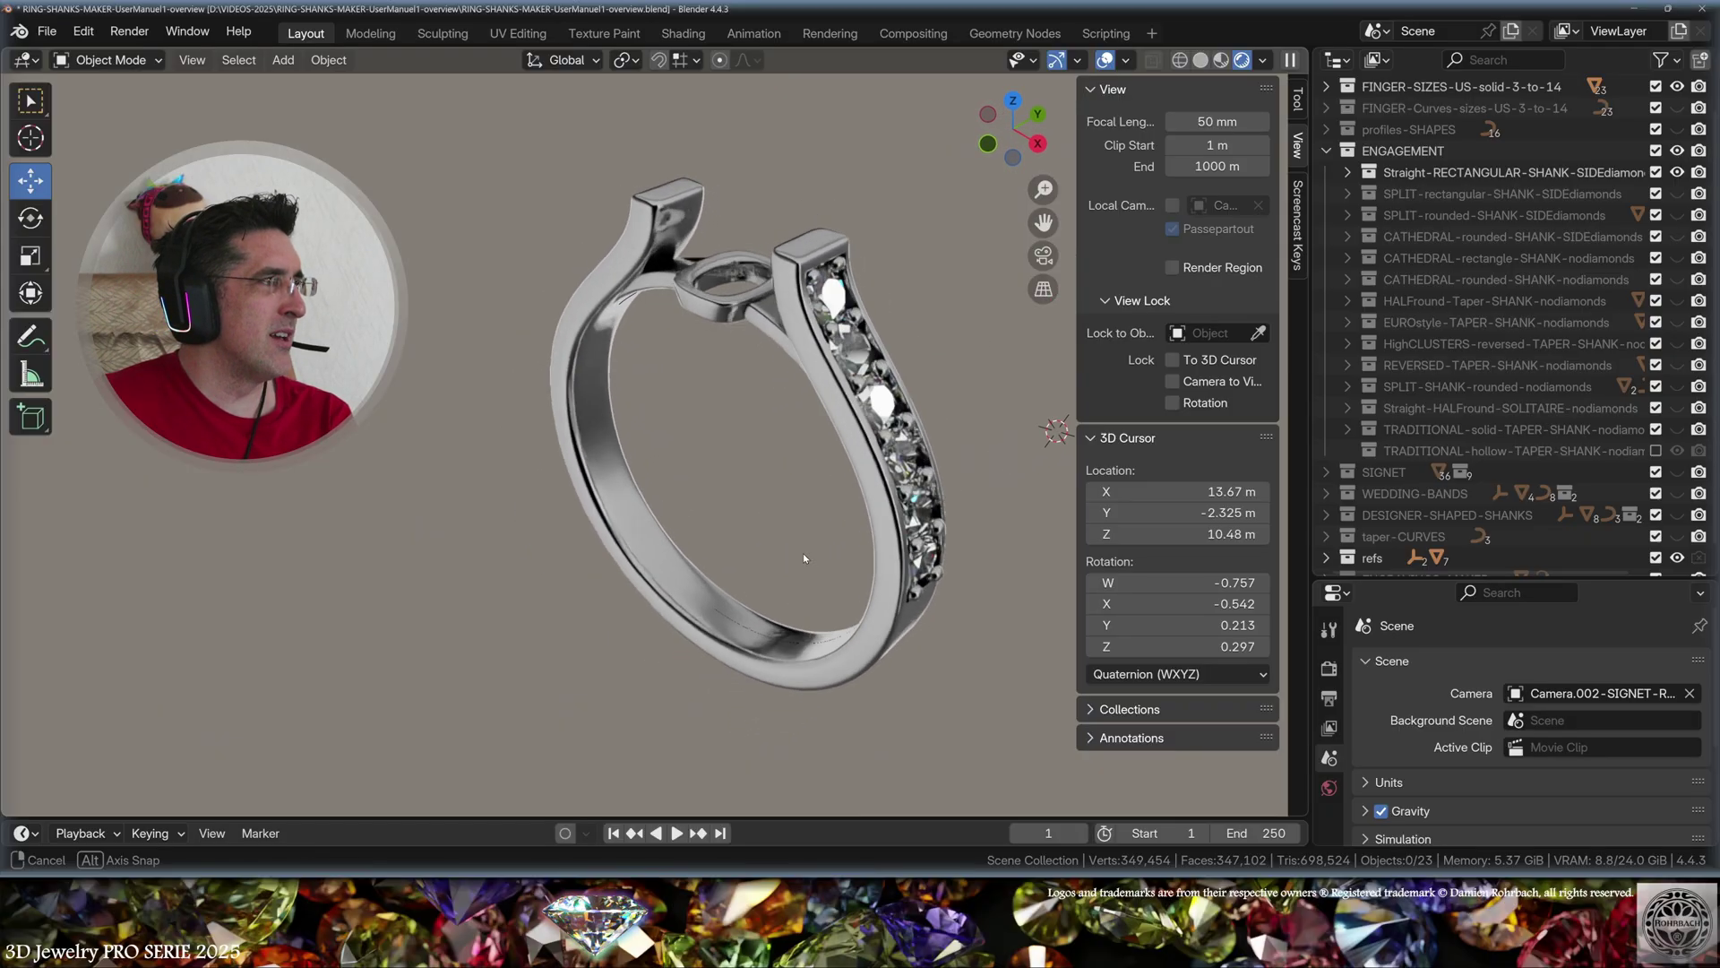
{"action": "left_click", "coordinate": [1330, 151]}
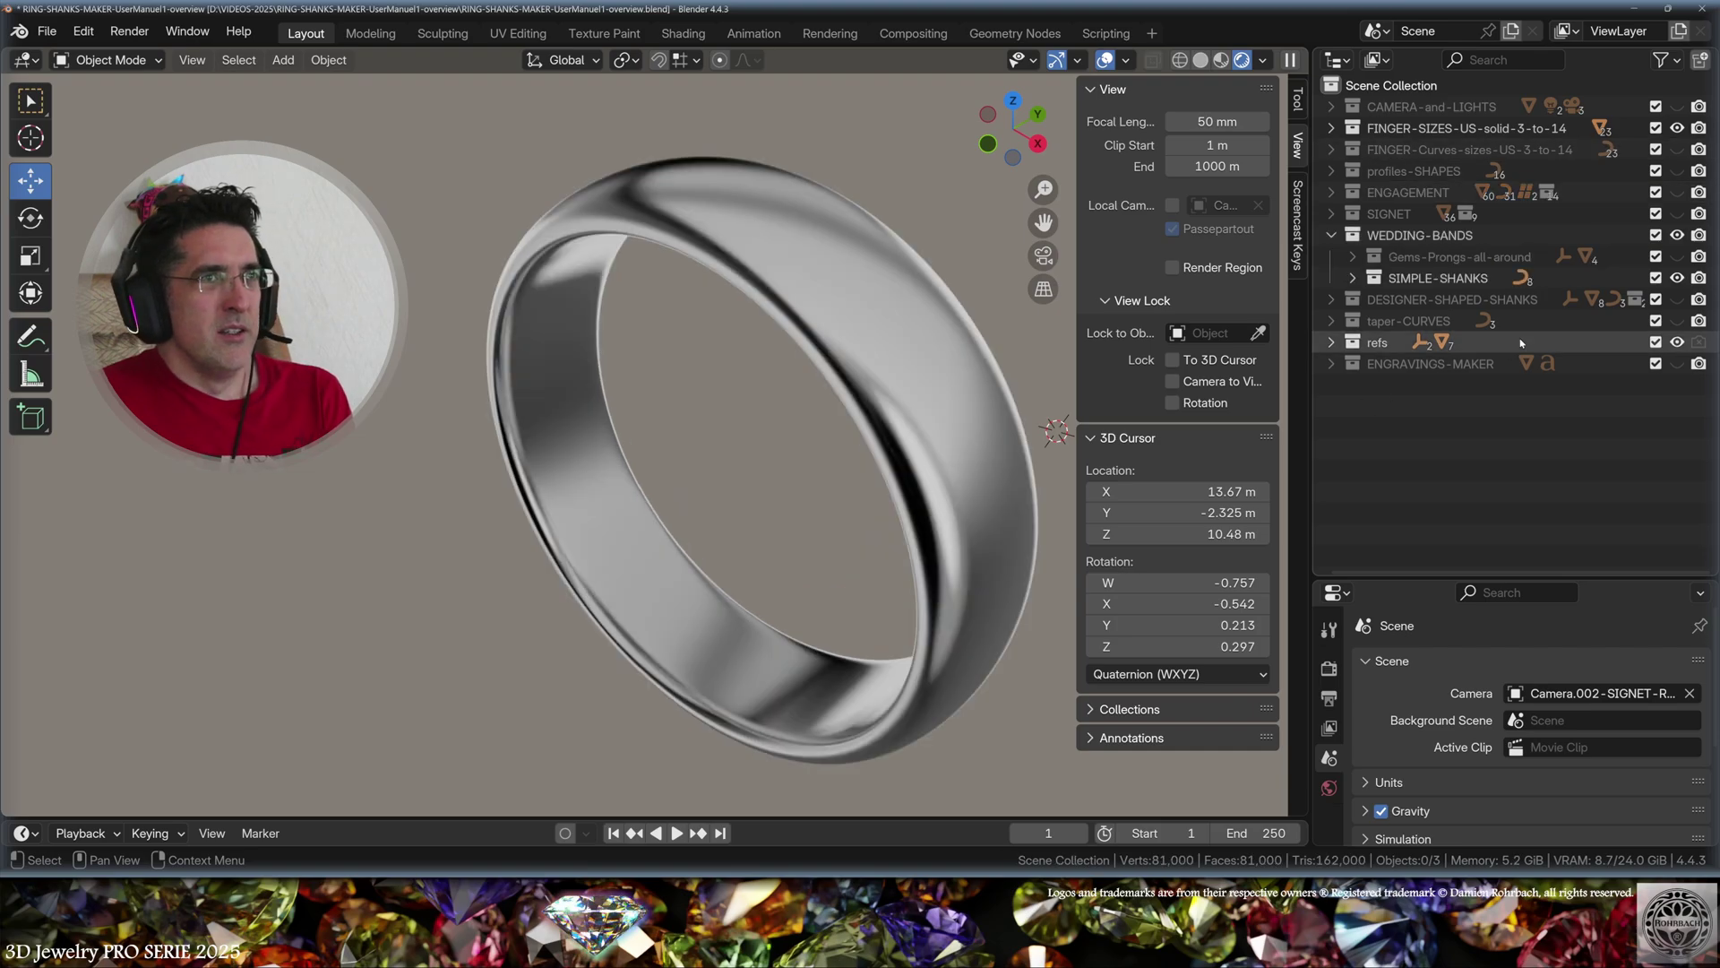
Expand the SIMPLE-SHANKS collection under WEDDING-BANDS and view the WIDE-solid-shank along the X axis
{"action": "left_click", "coordinate": [1389, 280]}
{"action": "left_click", "coordinate": [1352, 278]}
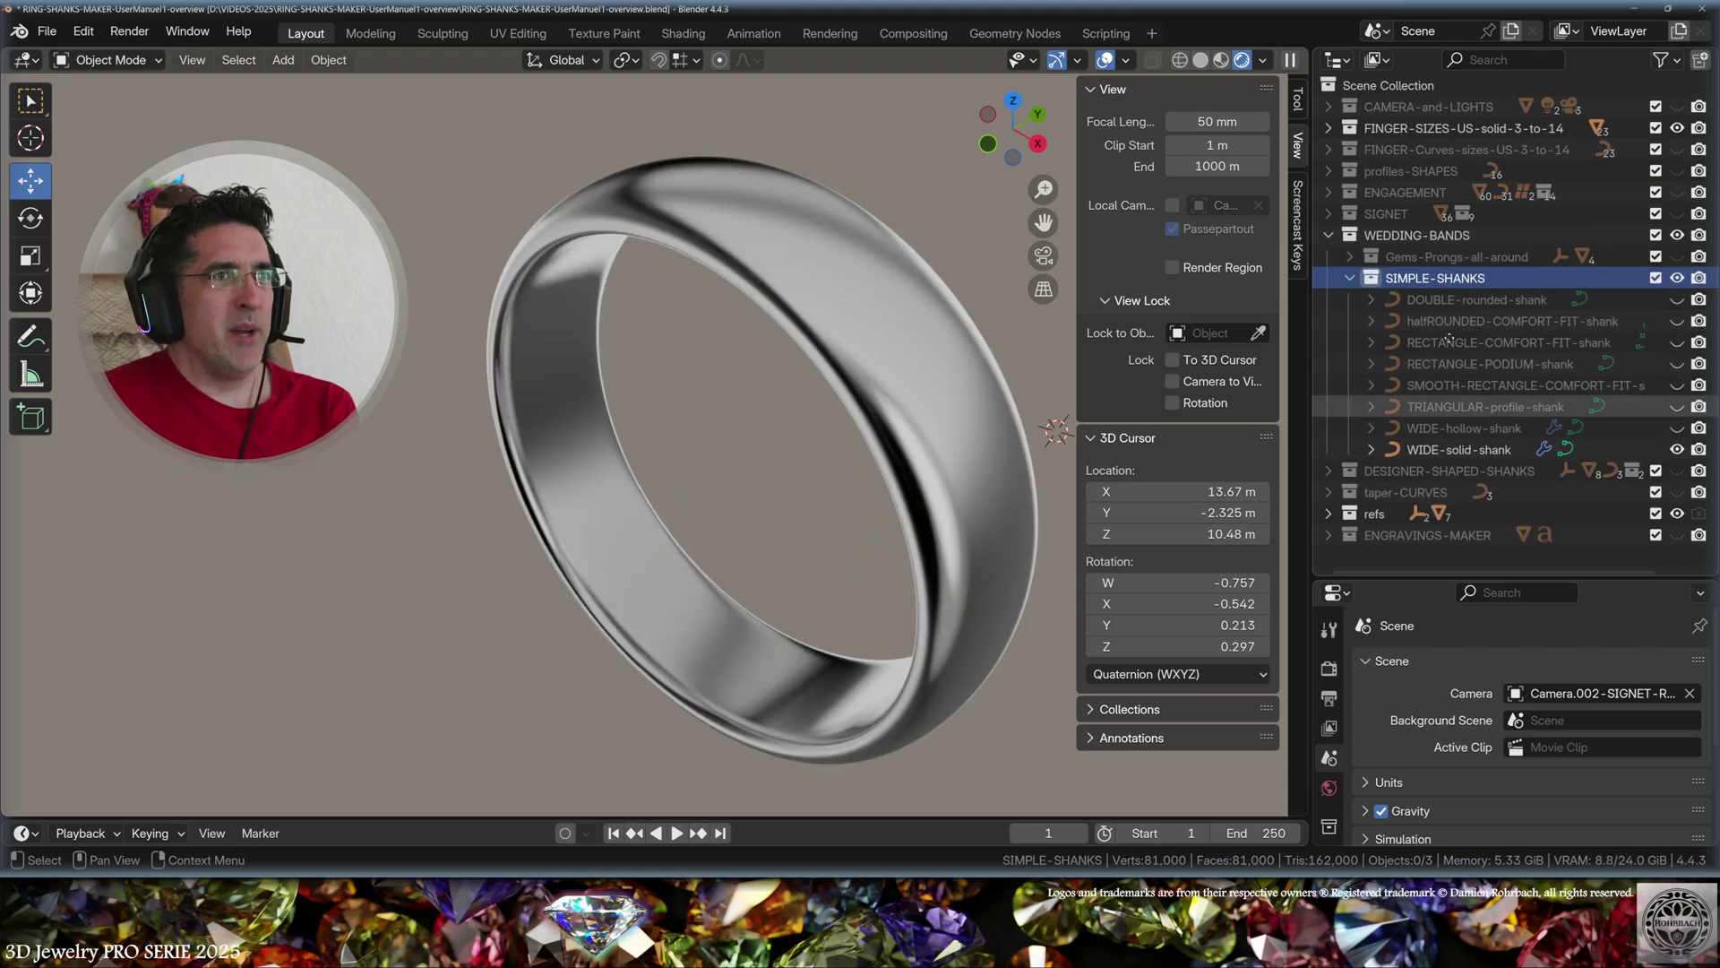
{"action": "middle_click_drag", "start_coordinate": [890, 475], "coordinate": [924, 220]}
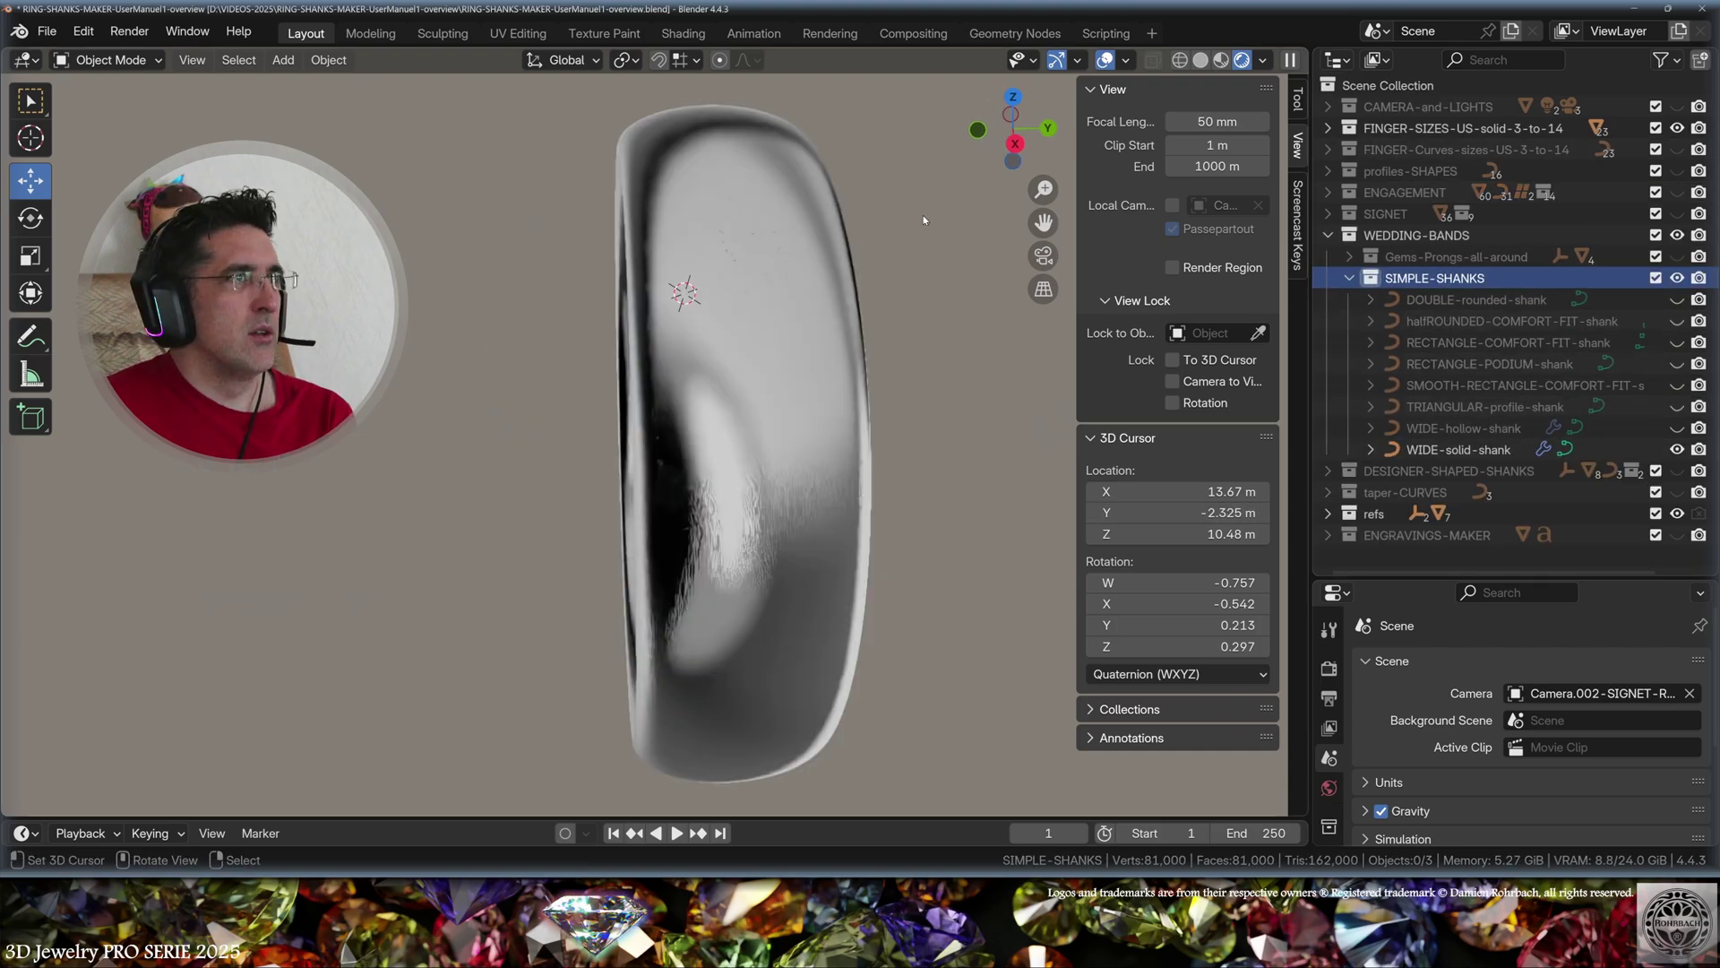
{"action": "left_click", "coordinate": [1016, 146]}
Show the WIDE-hollow-shank instead of the WIDE-solid-shank and look at its hollow inside
{"action": "left_click", "coordinate": [1676, 428]}
{"action": "left_click", "coordinate": [1677, 449]}
{"action": "middle_click_drag", "start_coordinate": [789, 515], "coordinate": [894, 625]}
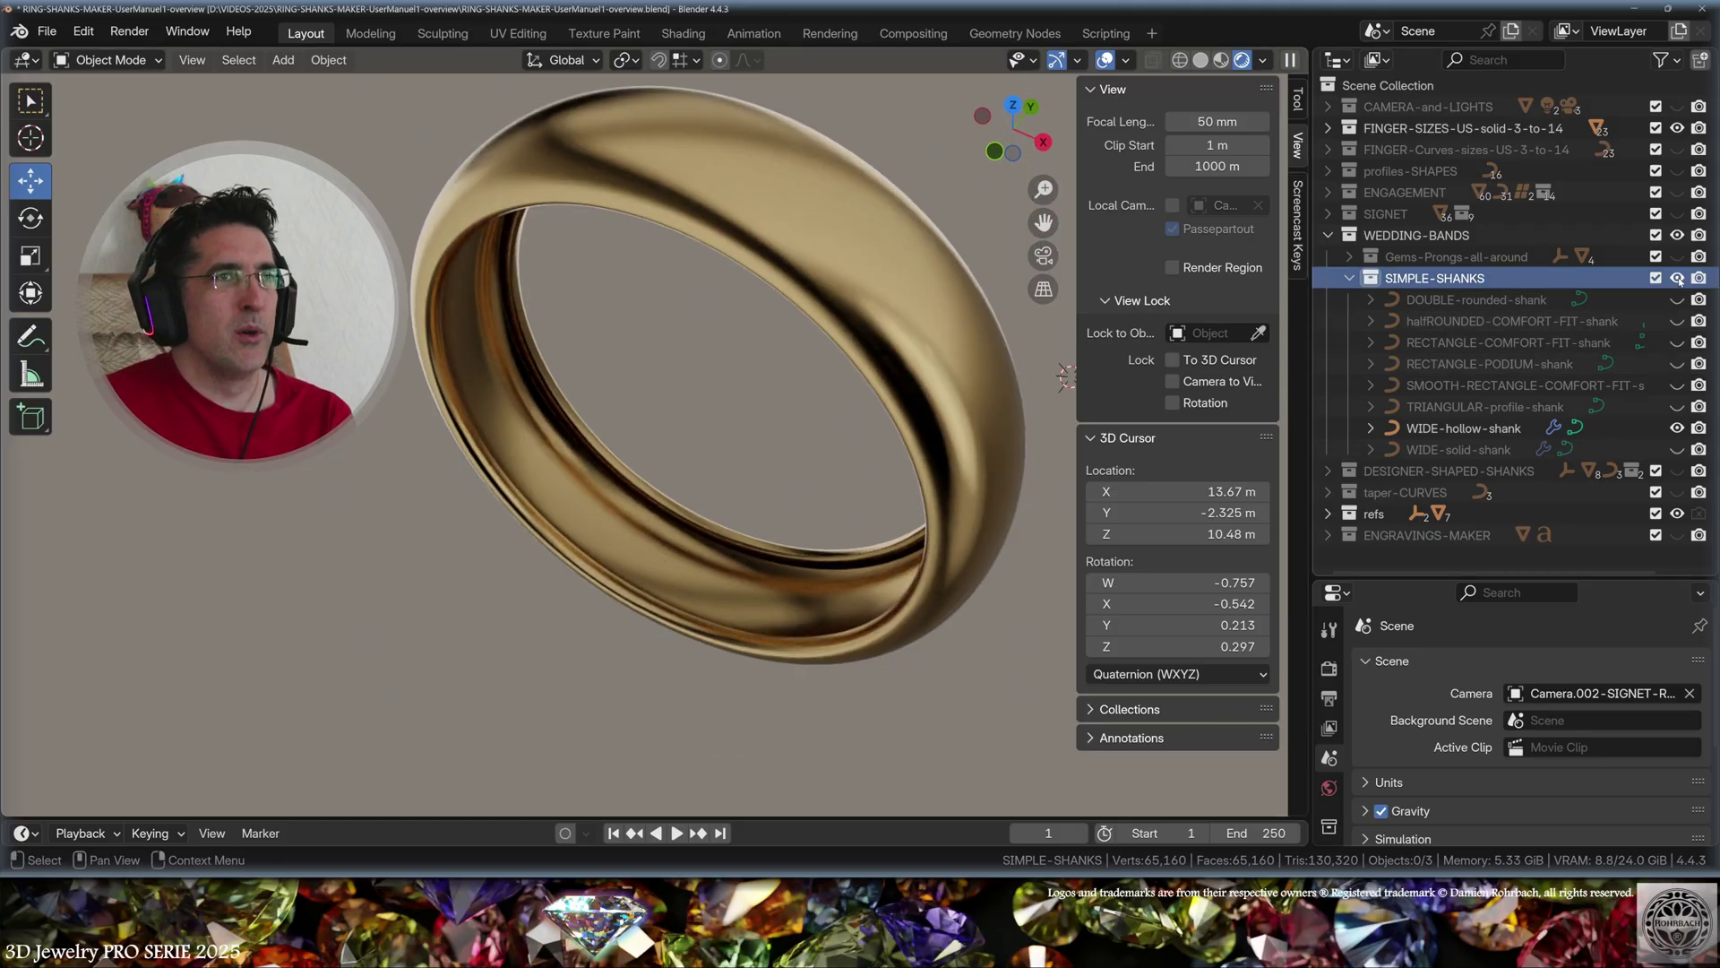
Show the TRIANGULAR-profile-shank instead of the WIDE-hollow-shank and check its profile along the X axis
{"action": "left_click", "coordinate": [1677, 428]}
{"action": "left_click", "coordinate": [1677, 407]}
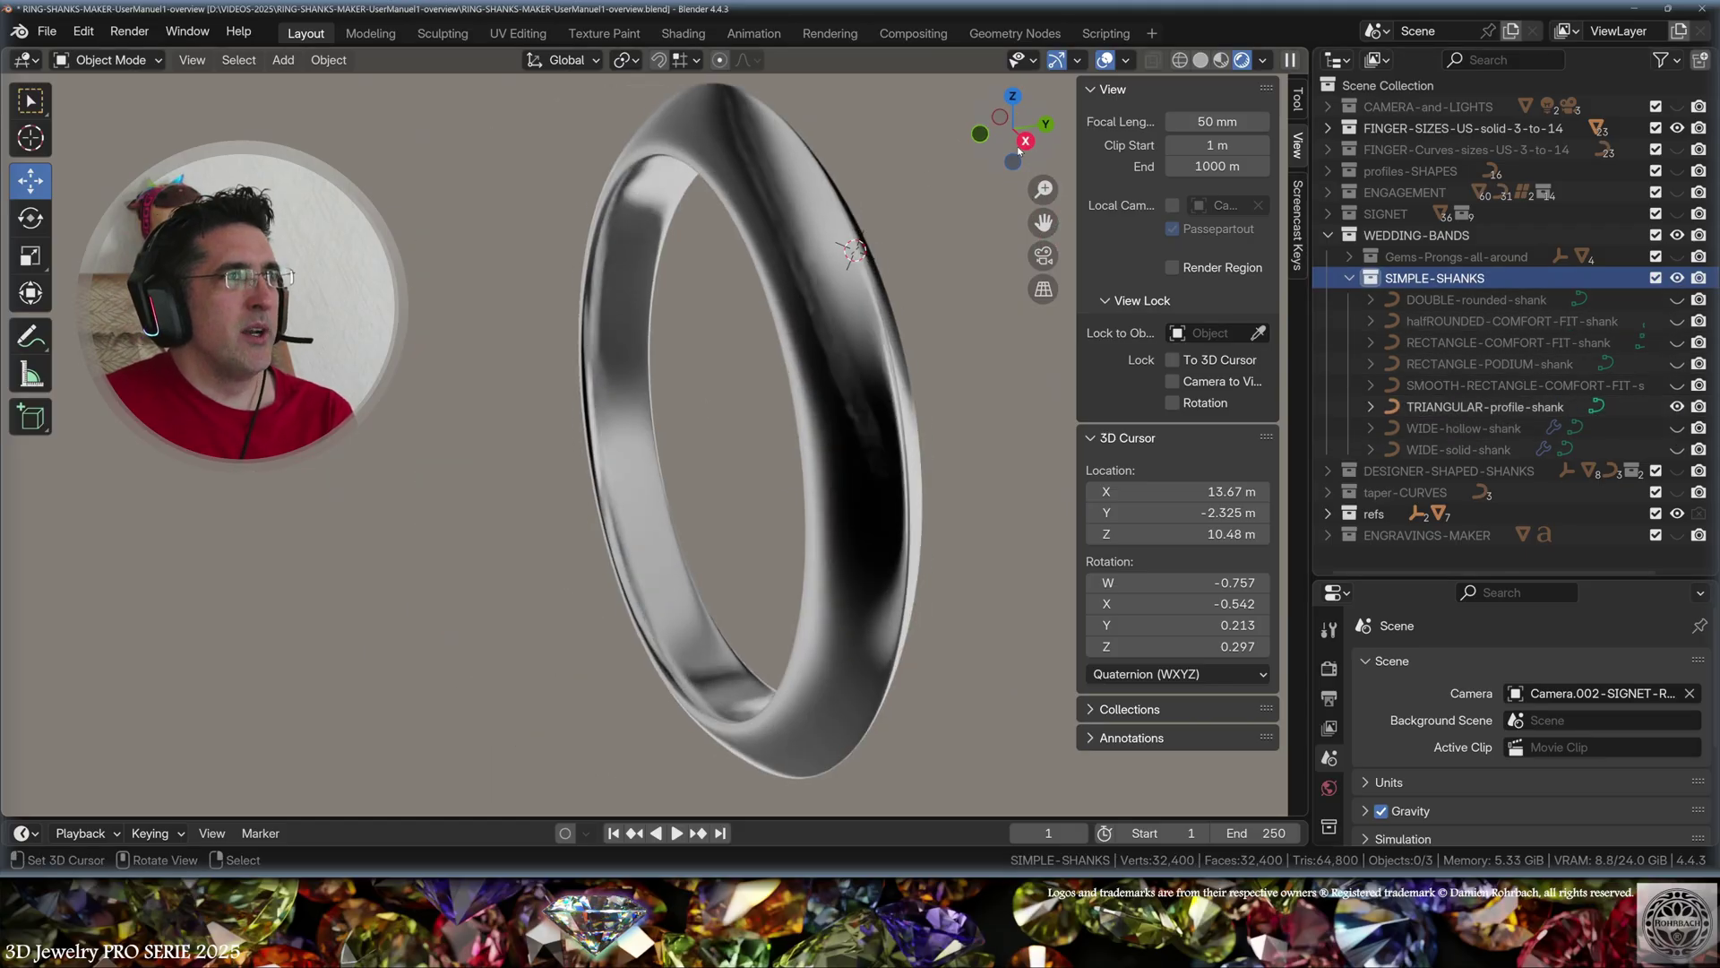
{"action": "left_click", "coordinate": [1024, 145]}
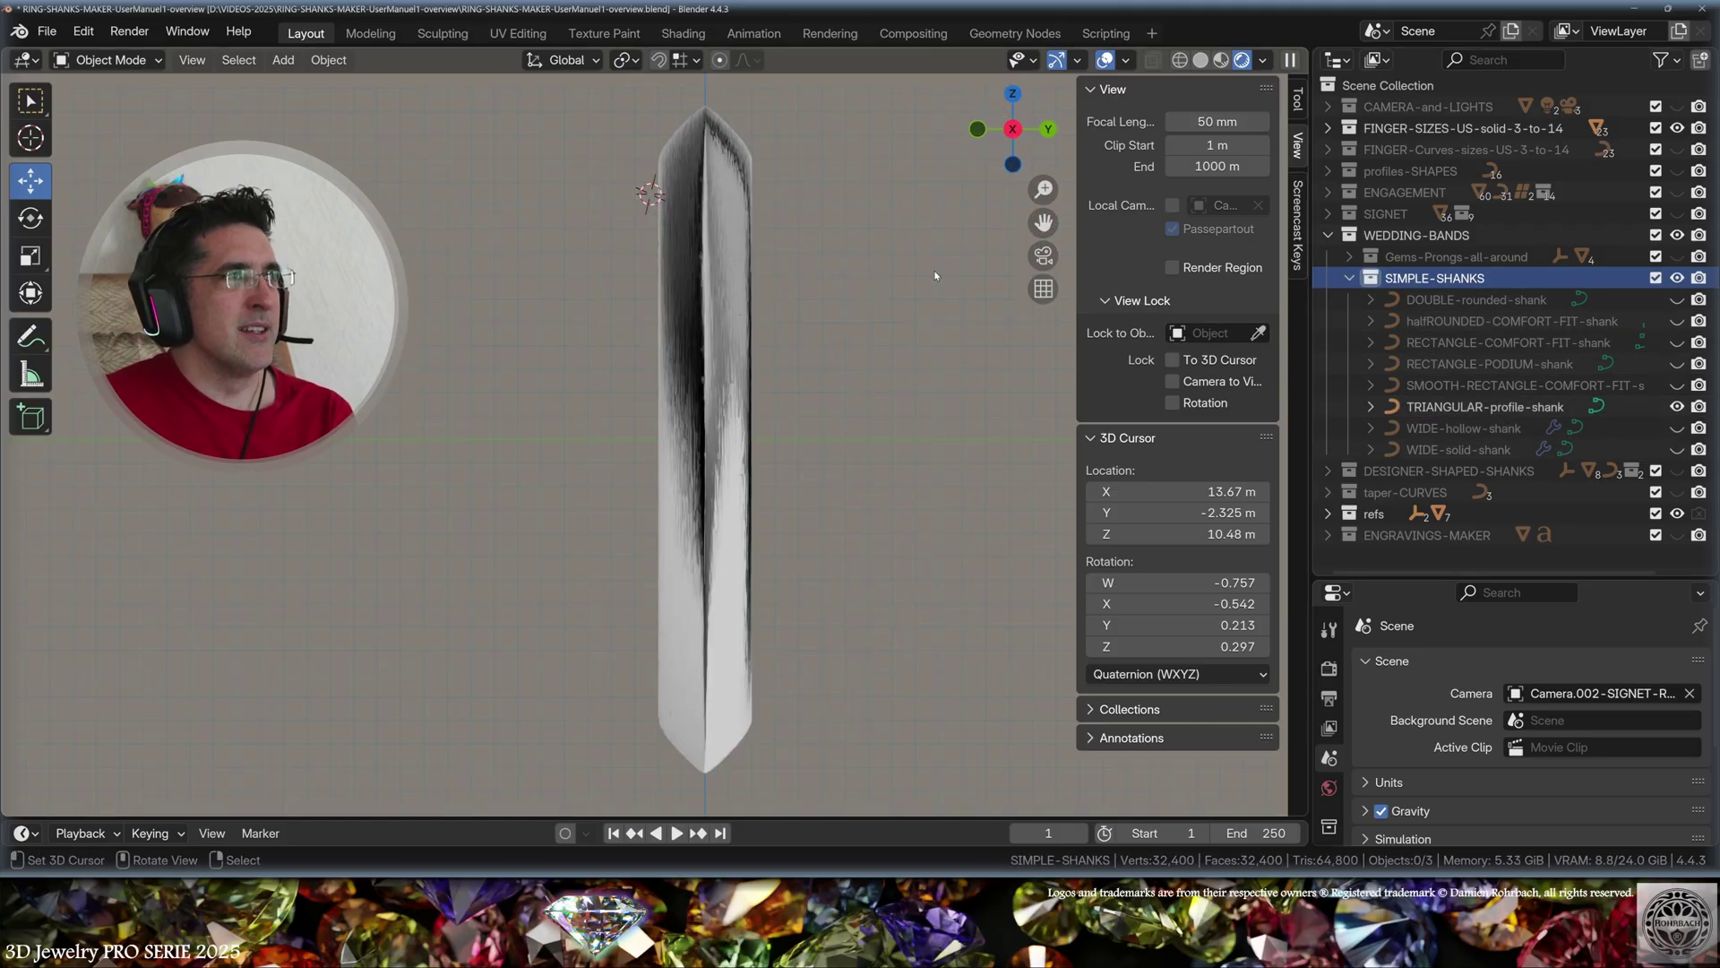
{"action": "middle_click_drag", "start_coordinate": [723, 511], "coordinate": [806, 394]}
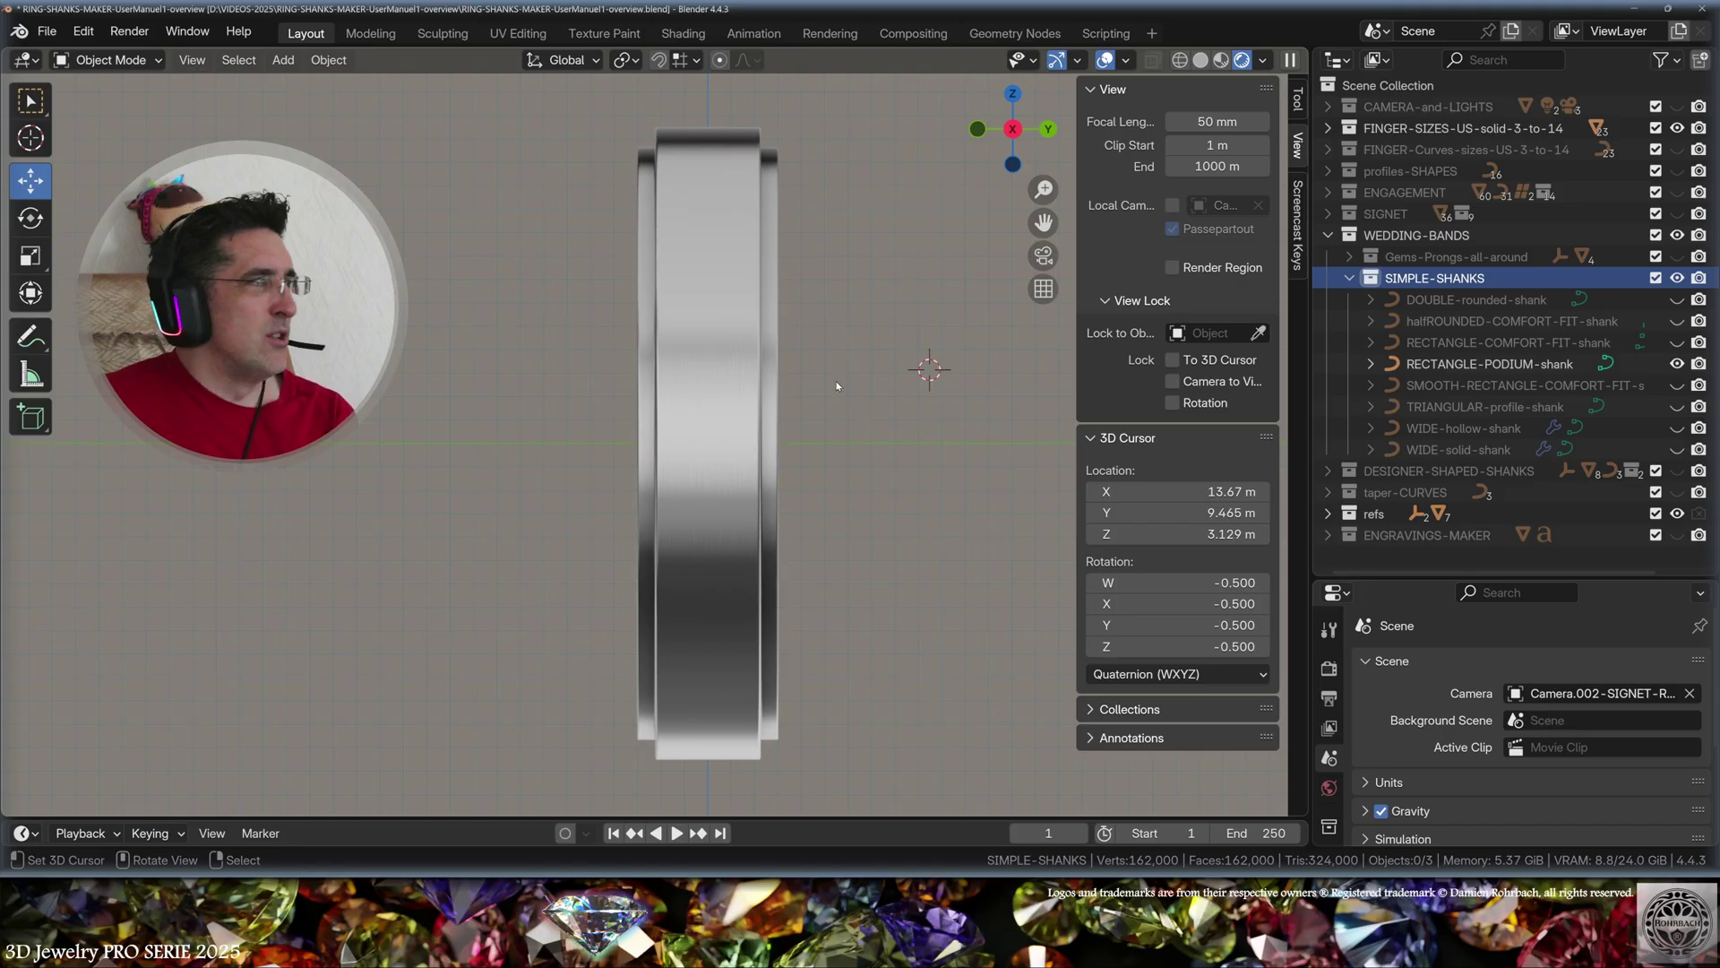
Inspect the RECTANGLE-PODIUM, RECTANGLE-COMFORT-FIT, halfROUNDED-COMFORT-FIT and DOUBLE-rounded shanks one after another
{"action": "middle_click_drag", "start_coordinate": [600, 314], "coordinate": [681, 412]}
{"action": "left_click", "coordinate": [1677, 363]}
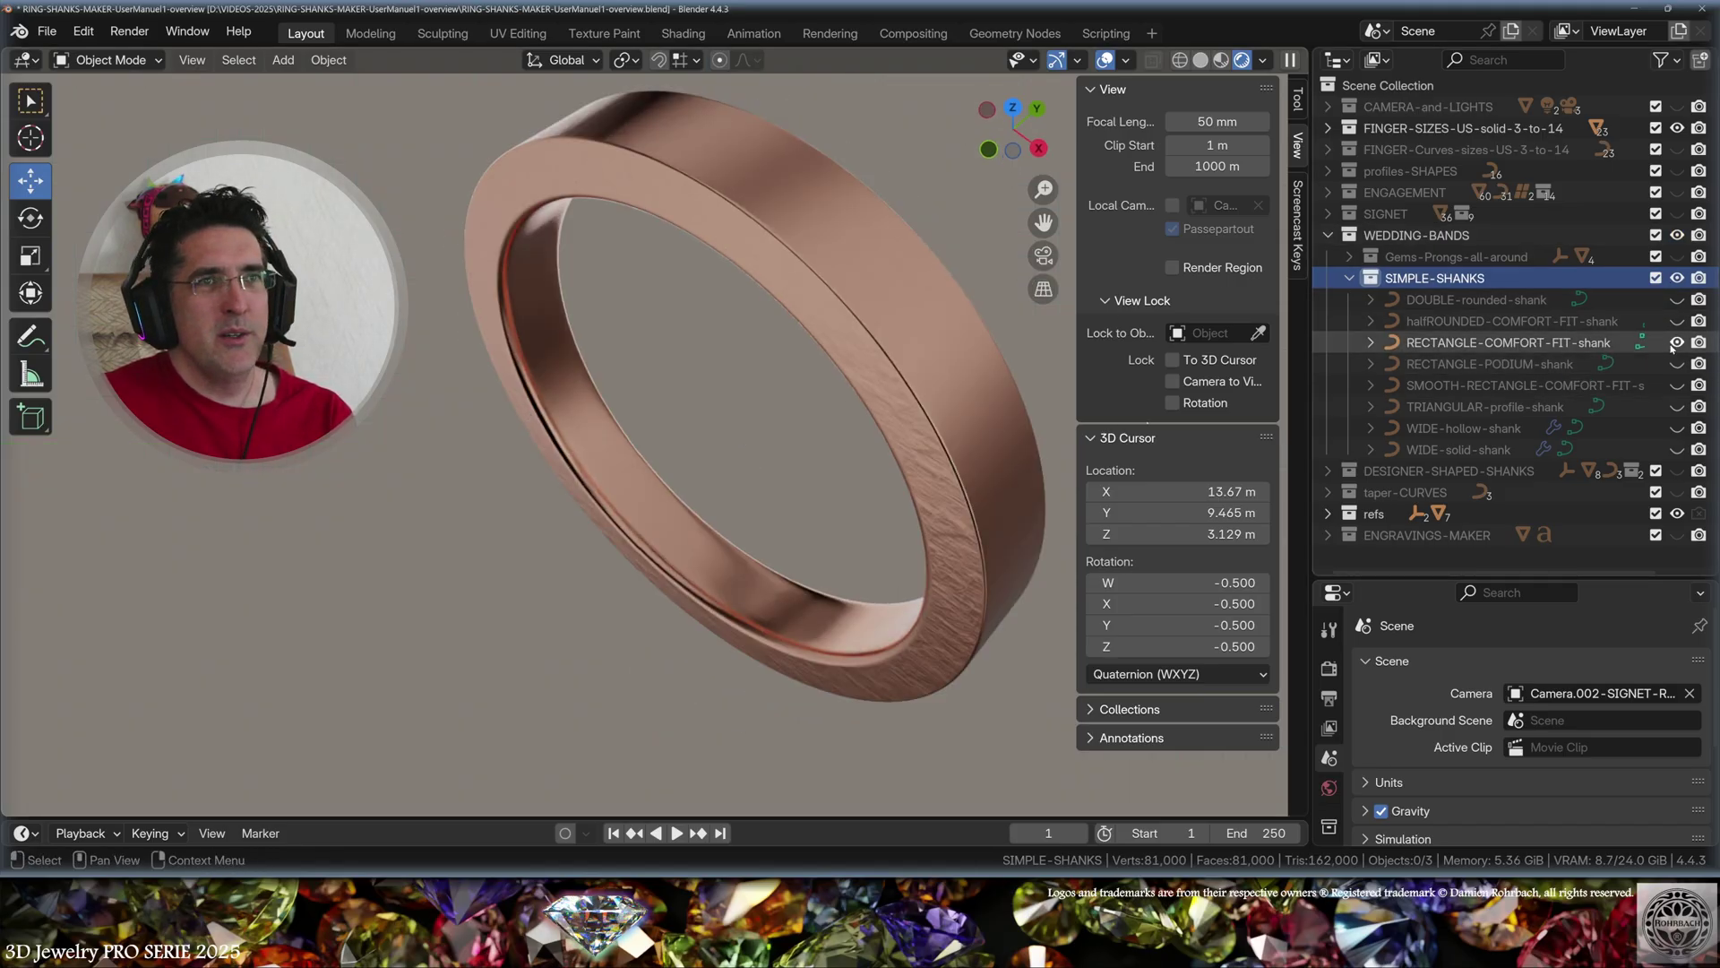
{"action": "middle_click_drag", "start_coordinate": [817, 429], "coordinate": [851, 412]}
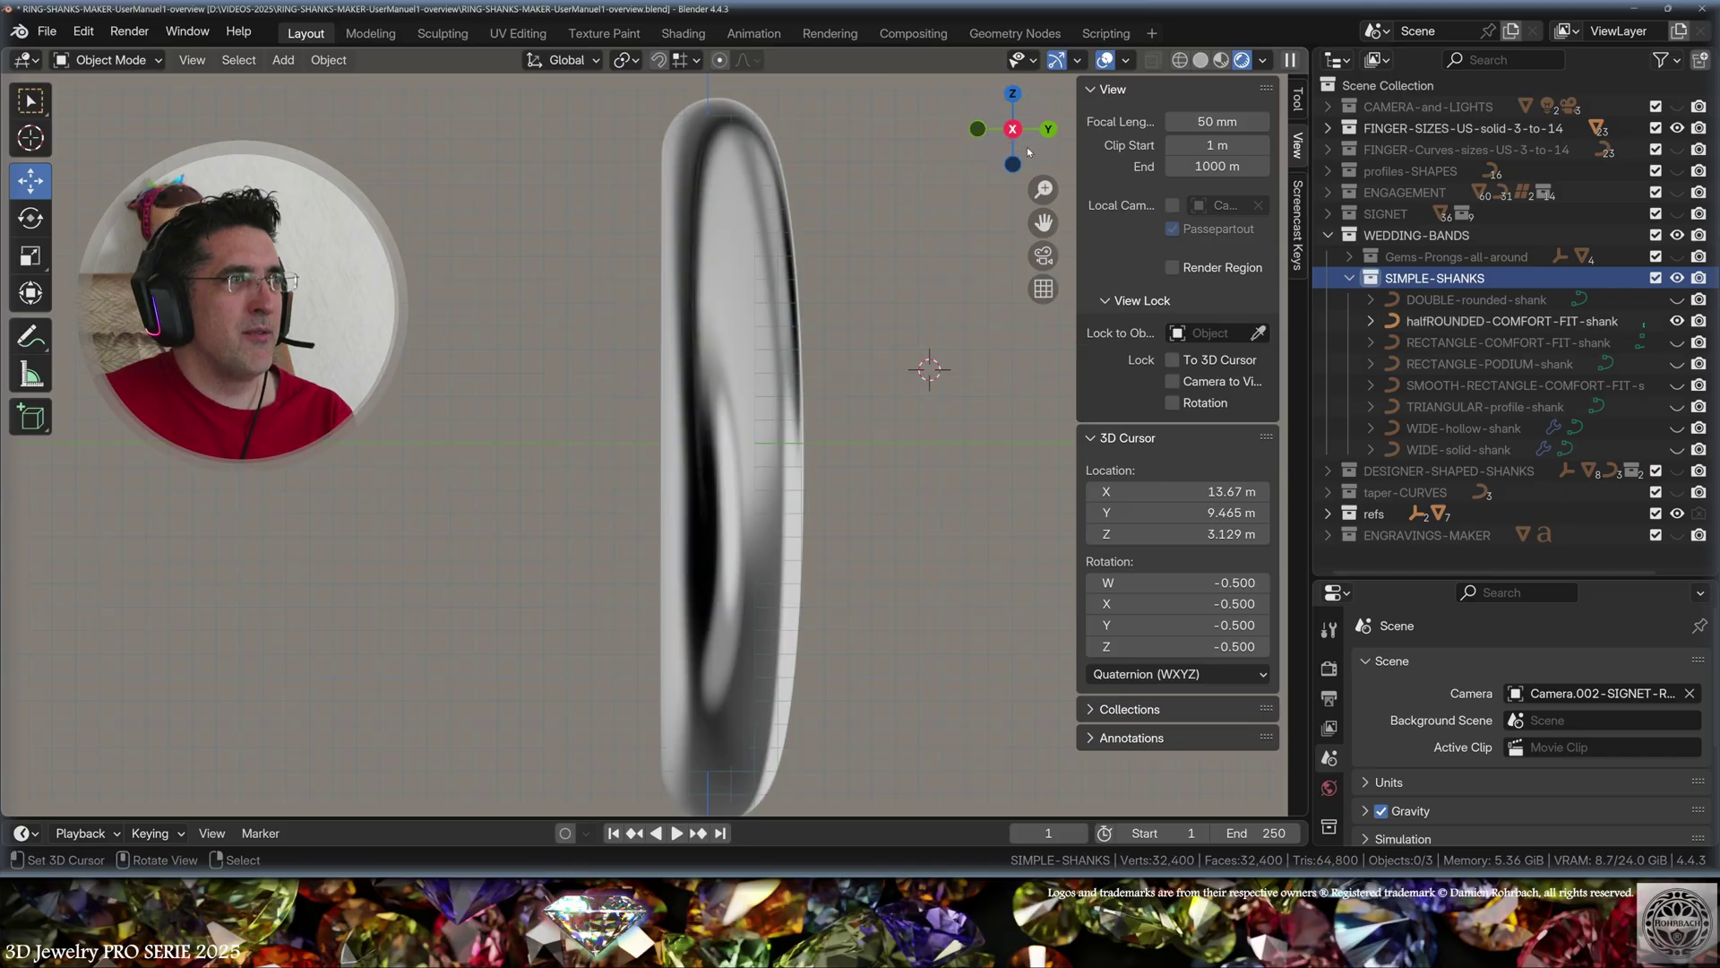
{"action": "middle_click_drag", "start_coordinate": [613, 398], "coordinate": [804, 416]}
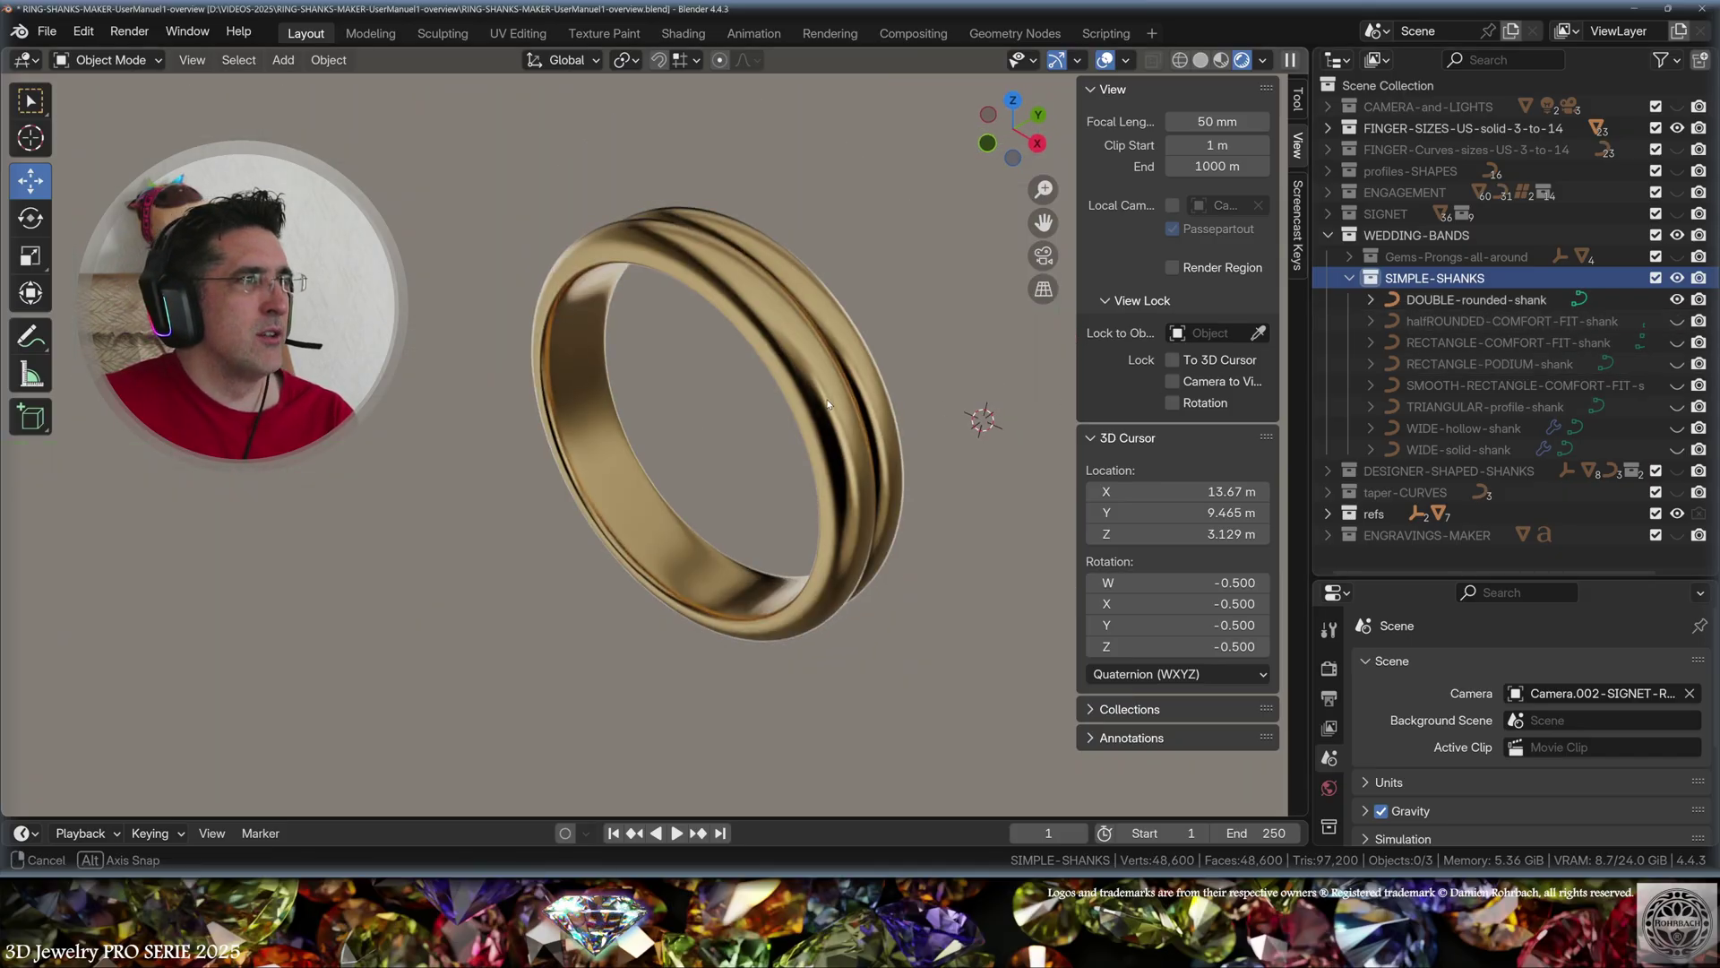
{"action": "middle_click_drag", "start_coordinate": [828, 404], "coordinate": [806, 474]}
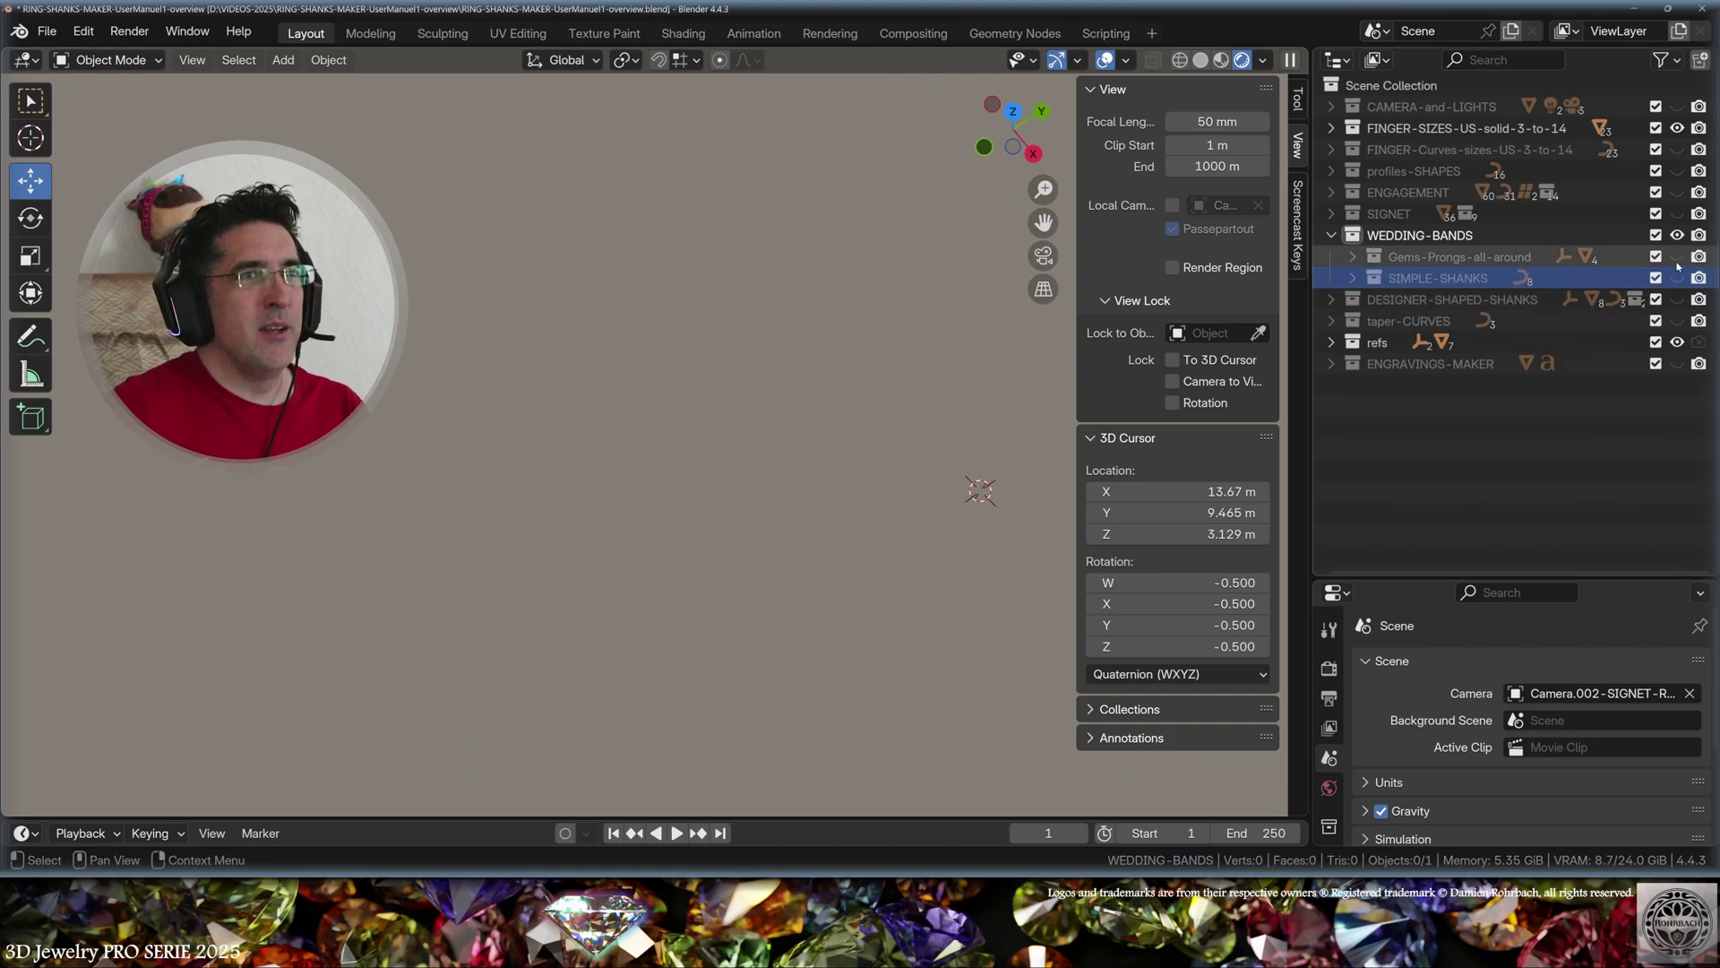
Show and expand the Gems-Prongs-all-around collection and examine the wedding band set with gems
{"action": "left_click", "coordinate": [1677, 257]}
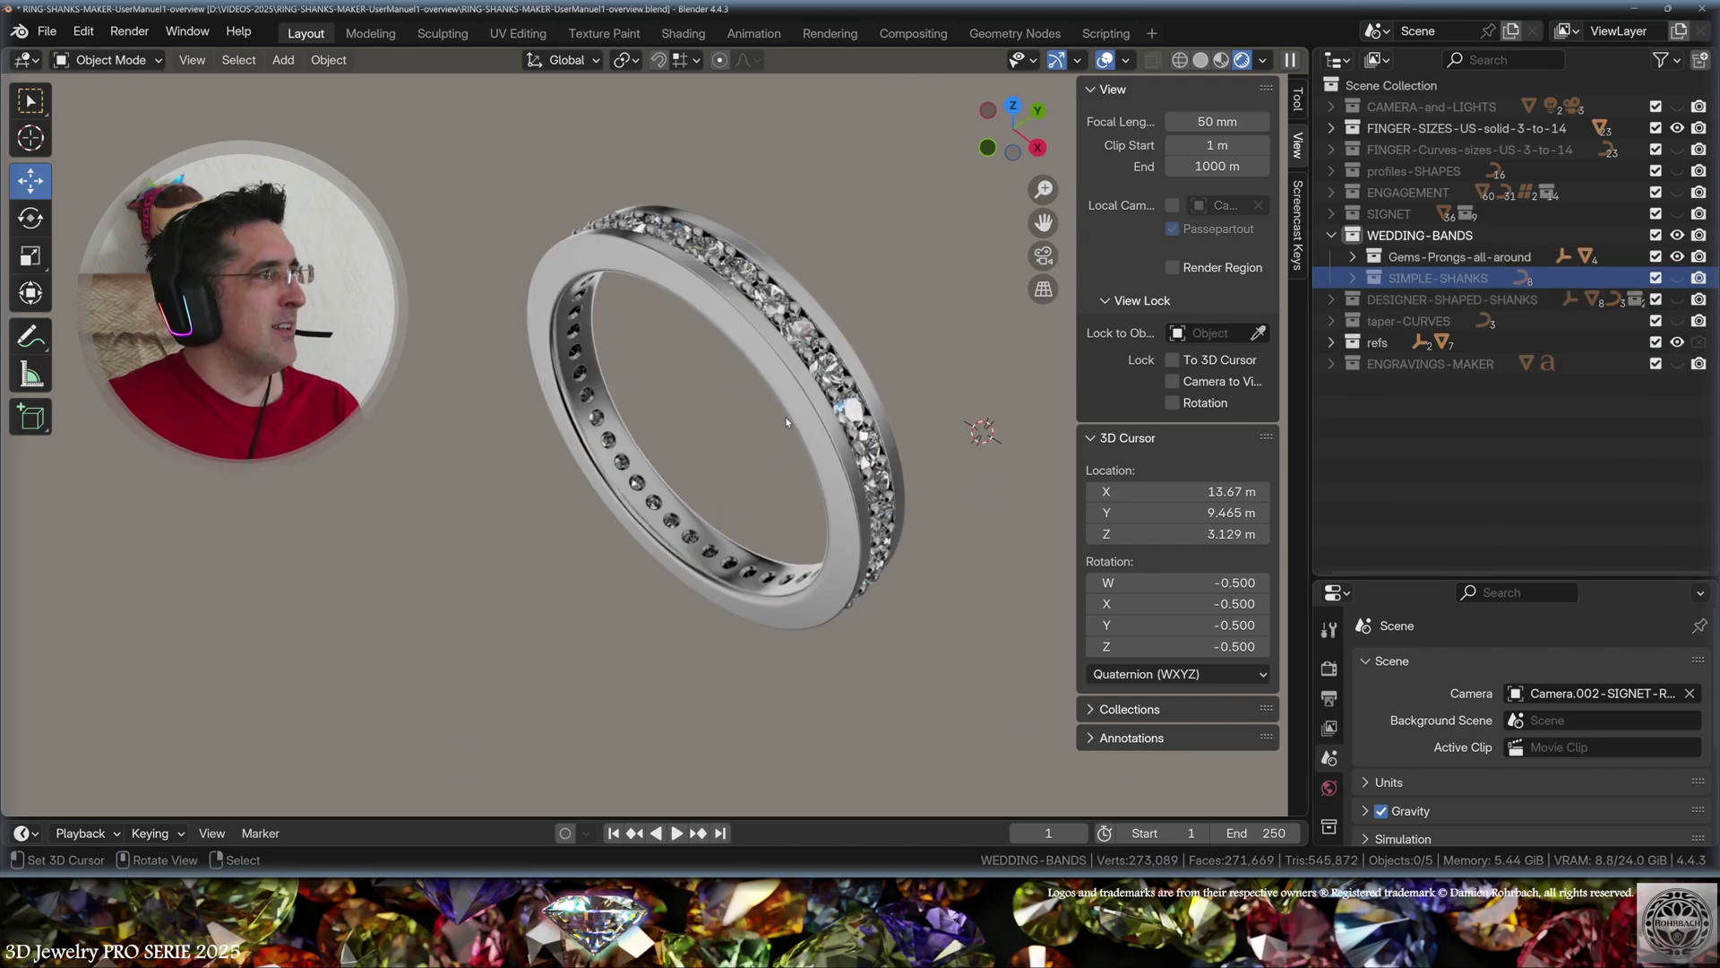
{"action": "left_click", "coordinate": [1352, 257]}
{"action": "middle_click_drag", "start_coordinate": [695, 394], "coordinate": [762, 391]}
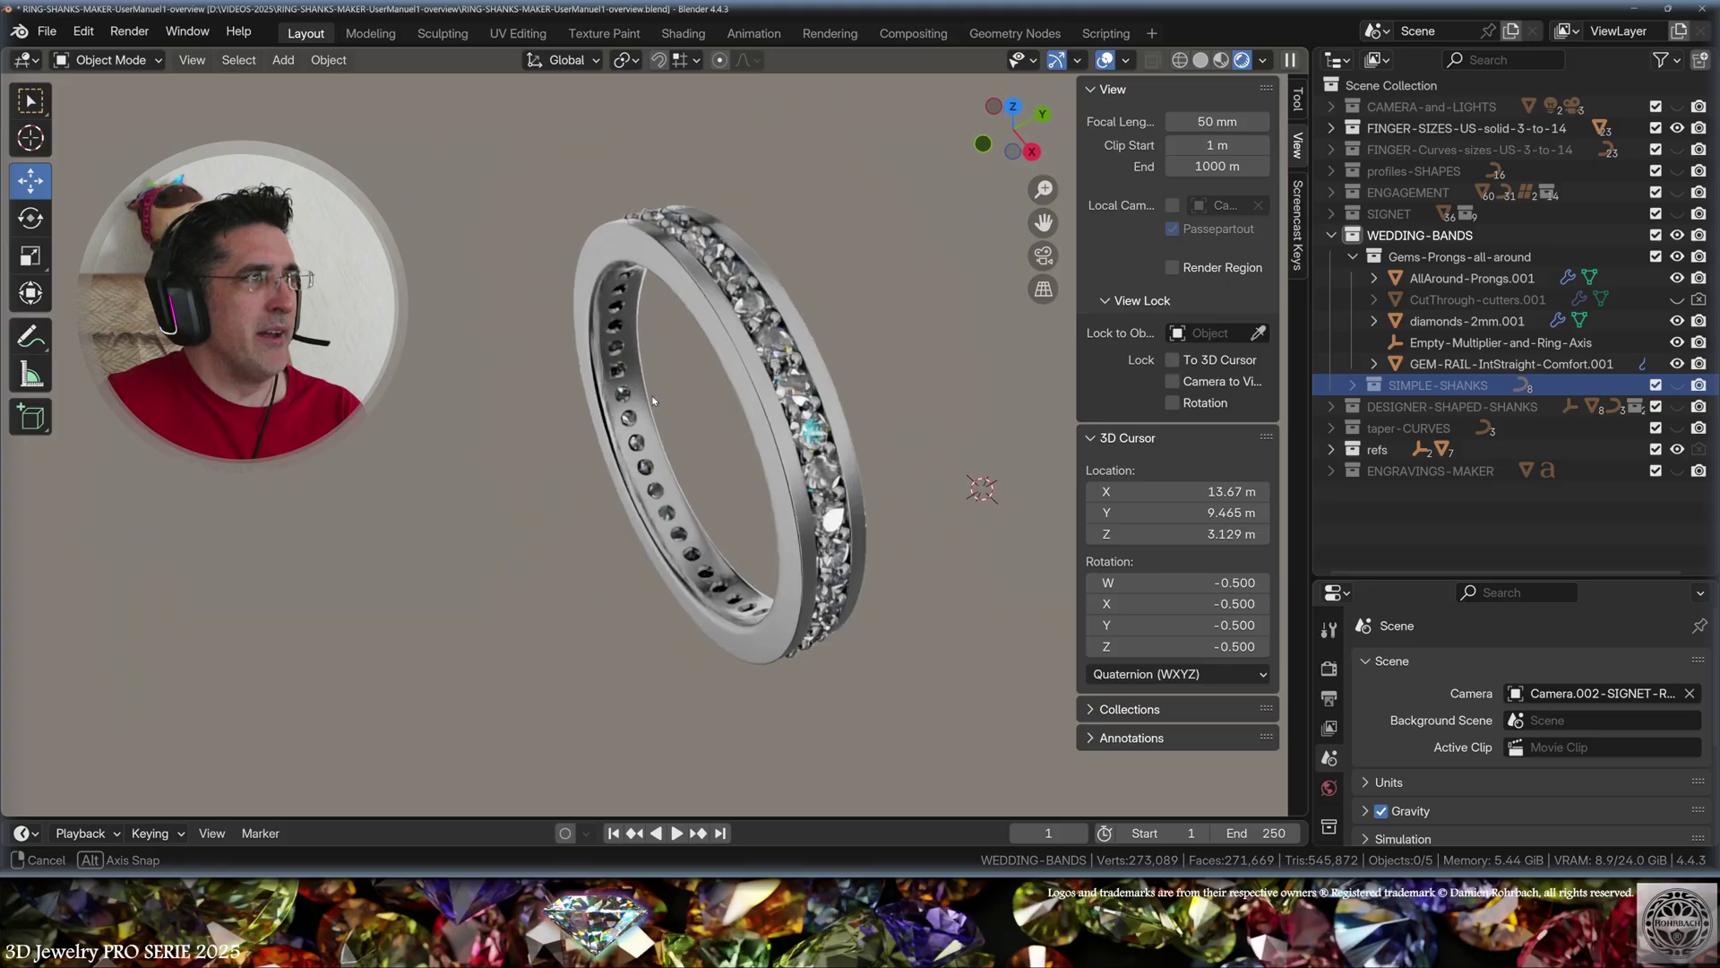
{"action": "scroll", "coordinate": [708, 410], "scroll_direction": "up", "scroll_amount": 2}
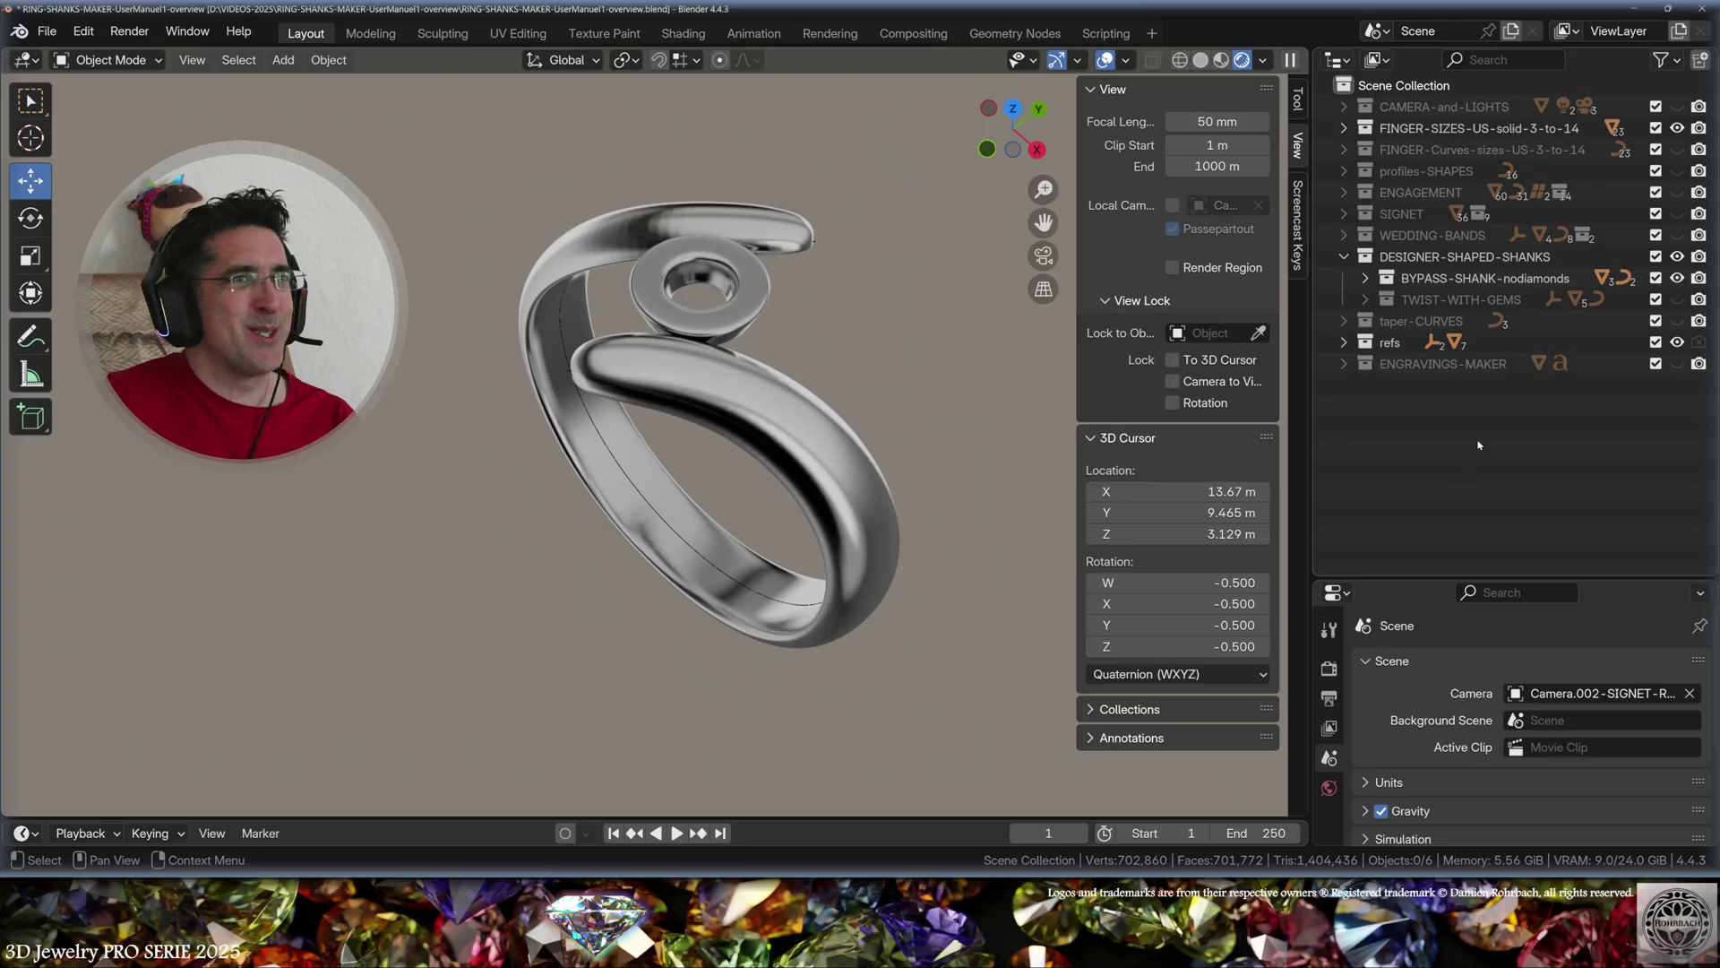
View the bypass shank from above, then show the TWIST-WITH-GEMS collection in its place and inspect the twisted ring
{"action": "key", "text": "KP_7"}
{"action": "middle_click_drag", "start_coordinate": [864, 644], "coordinate": [789, 430]}
{"action": "left_click", "coordinate": [1677, 299]}
{"action": "left_click", "coordinate": [1677, 277]}
{"action": "middle_click_drag", "start_coordinate": [699, 377], "coordinate": [576, 422]}
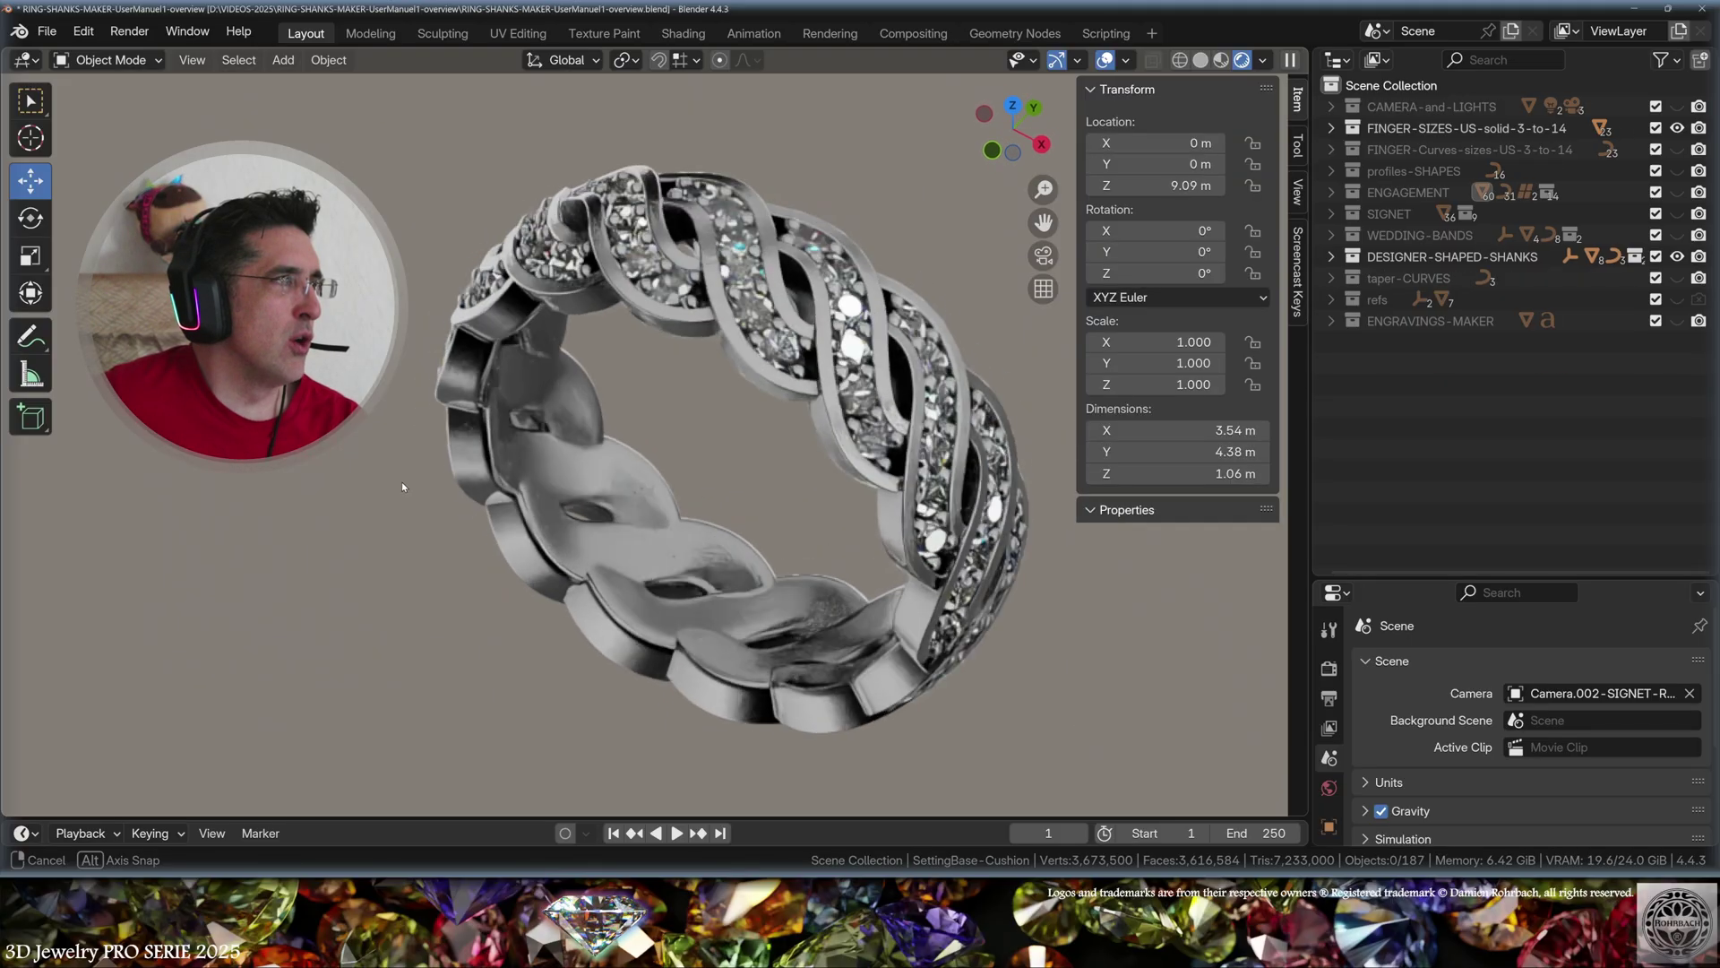
{"action": "middle_click_drag", "start_coordinate": [402, 481], "coordinate": [357, 483]}
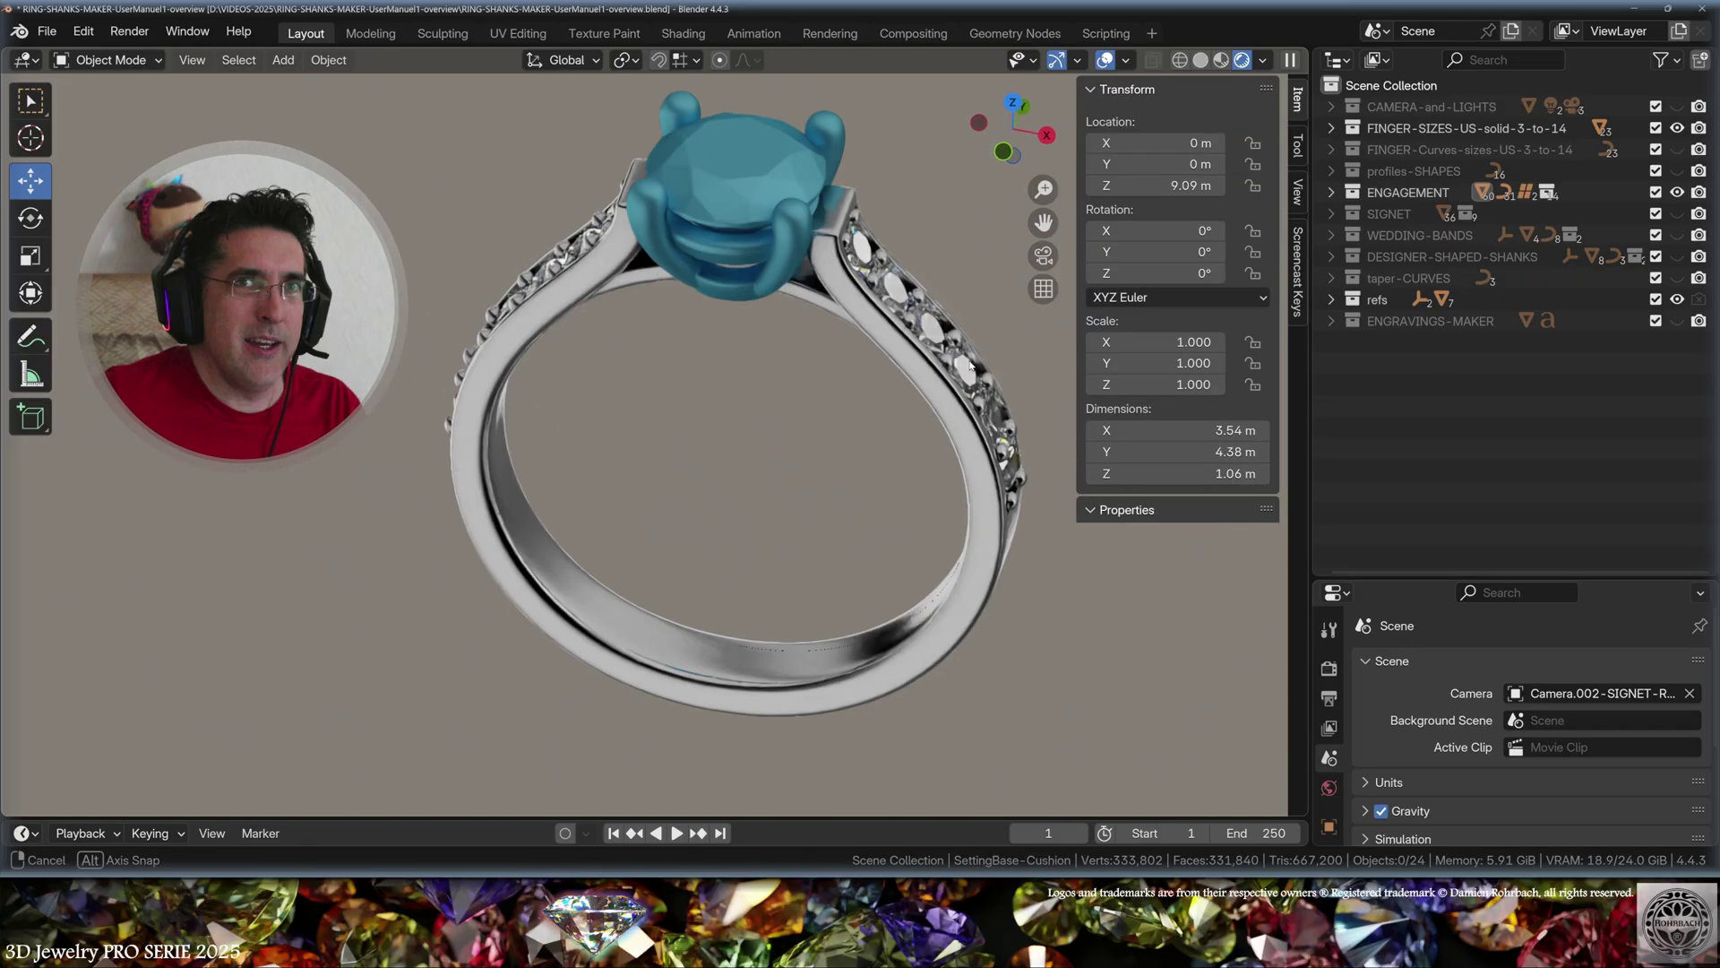
Examine the oval signet ring's flat face and honeycomb gallery from several angles
{"action": "middle_click_drag", "start_coordinate": [865, 394], "coordinate": [921, 310]}
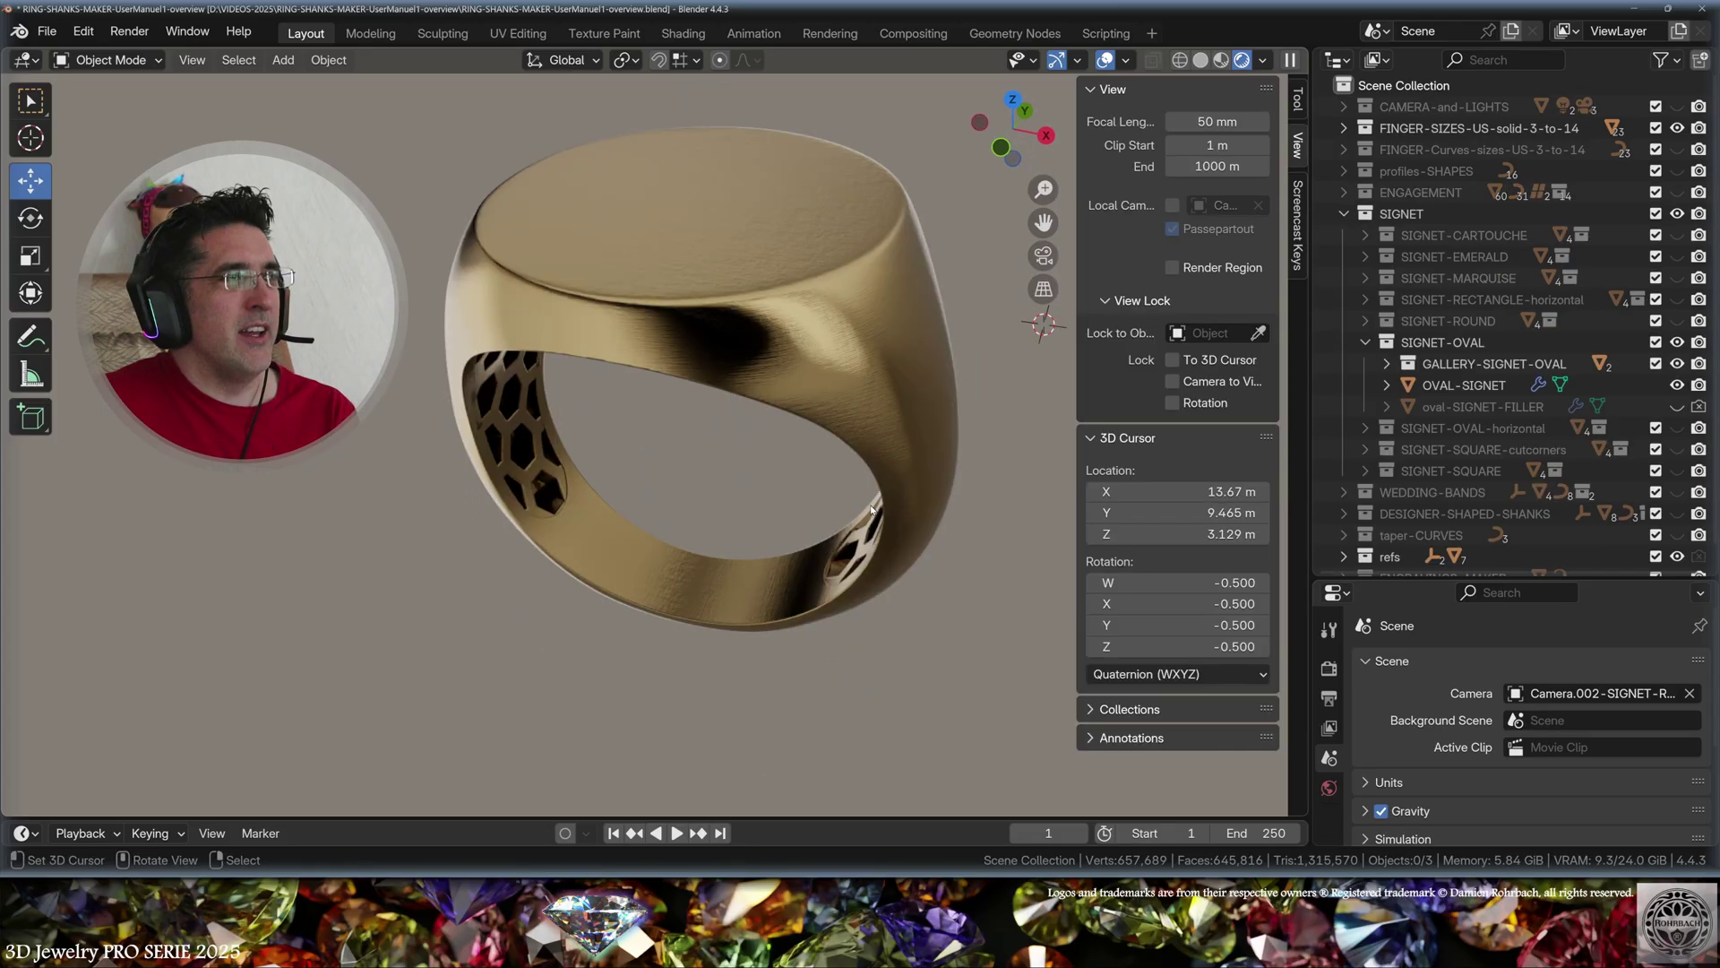
{"action": "middle_click_drag", "start_coordinate": [905, 487], "coordinate": [891, 449]}
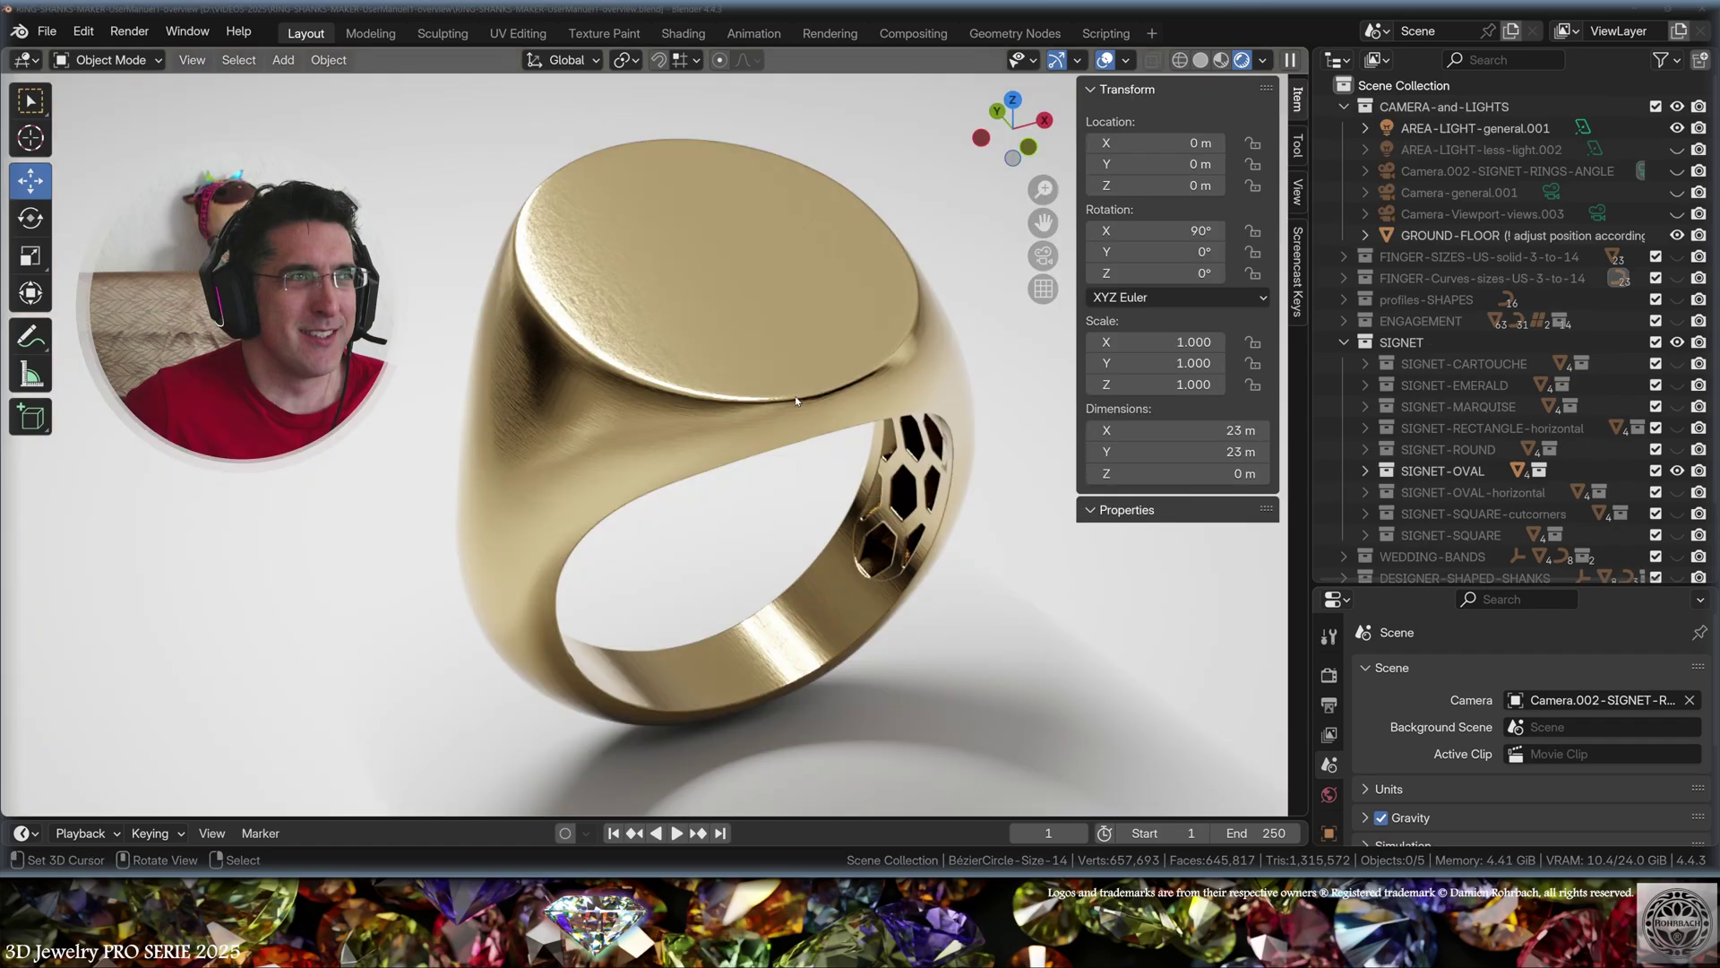
{"action": "middle_click_drag", "start_coordinate": [725, 466], "coordinate": [771, 376]}
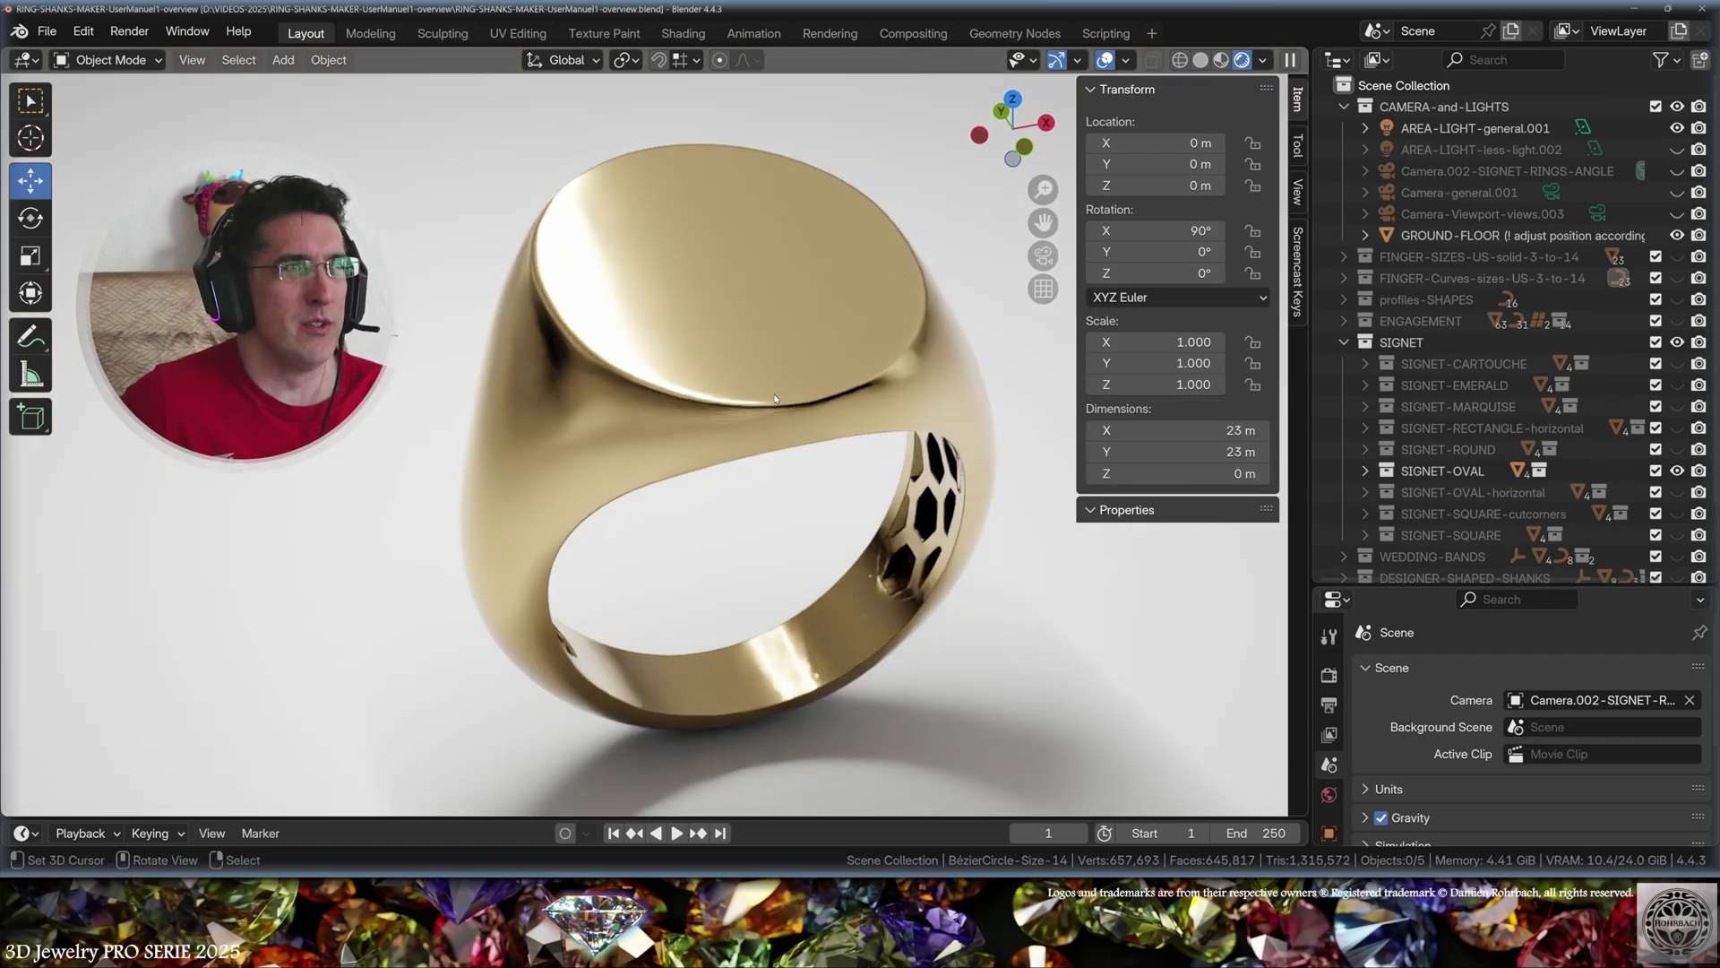
Show the SIGNET-SQUARE ring and then the SIGNET-SQUARE-cutcorners ring on the lit ground floor
{"action": "scroll", "coordinate": [1414, 504], "scroll_direction": "down", "scroll_amount": 3}
{"action": "left_click", "coordinate": [1677, 454], "text": "ctrl"}
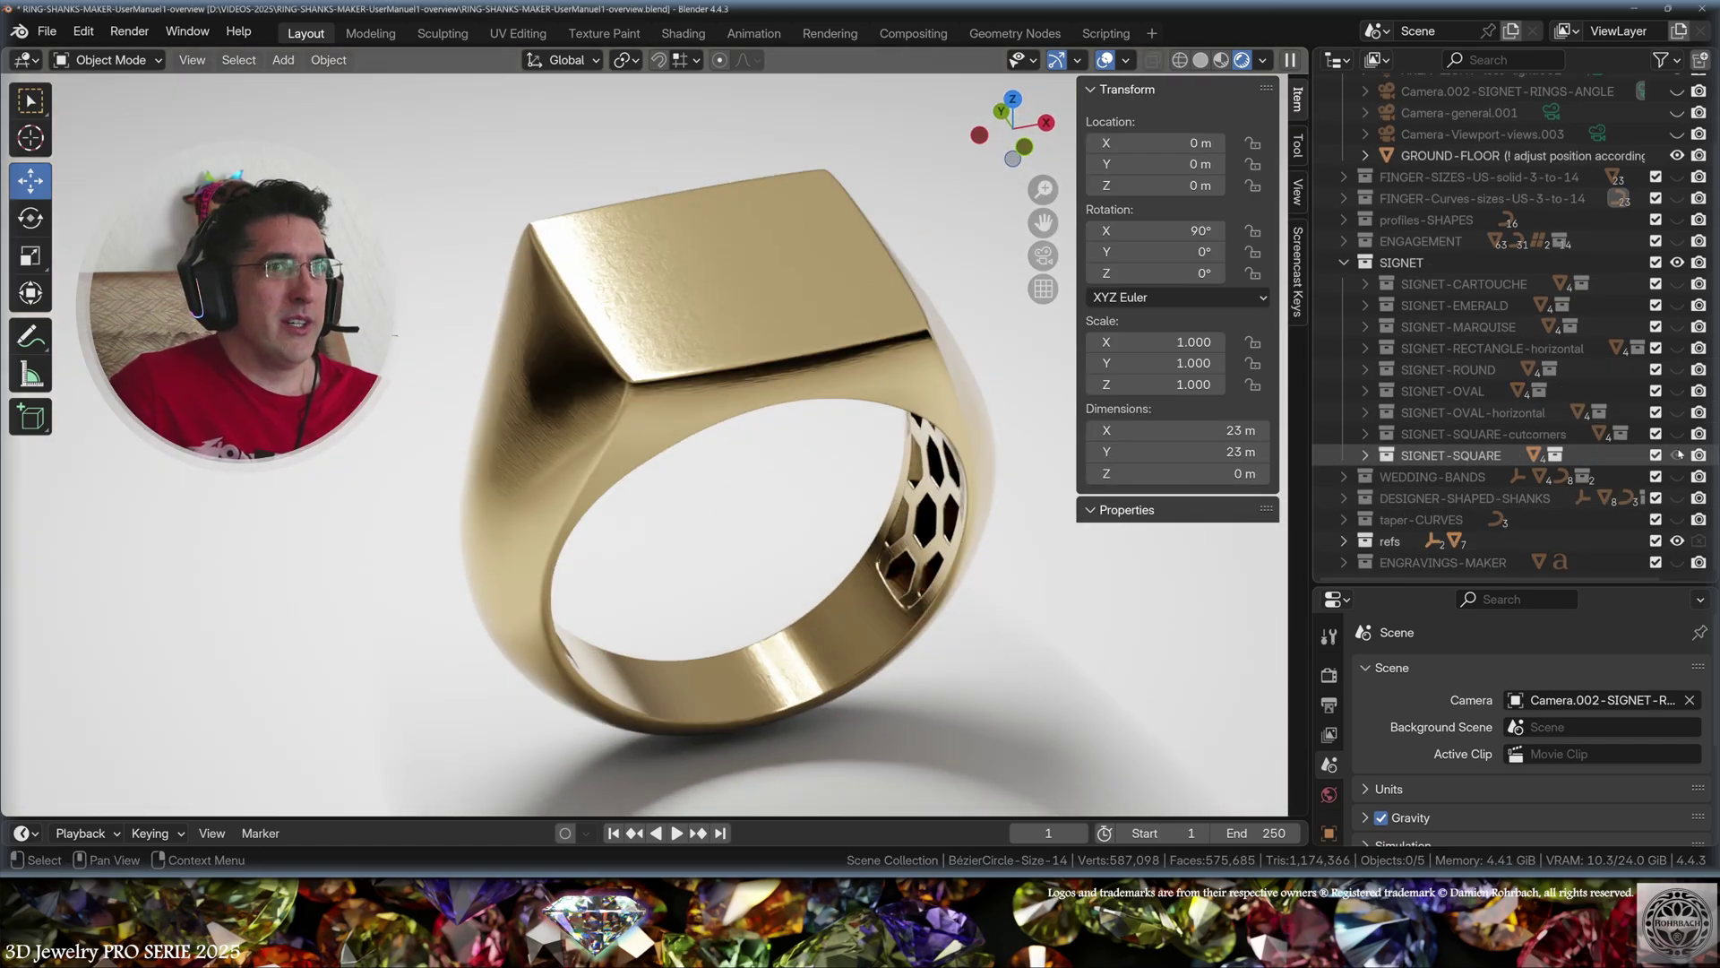
{"action": "left_click", "coordinate": [1677, 433], "text": "ctrl"}
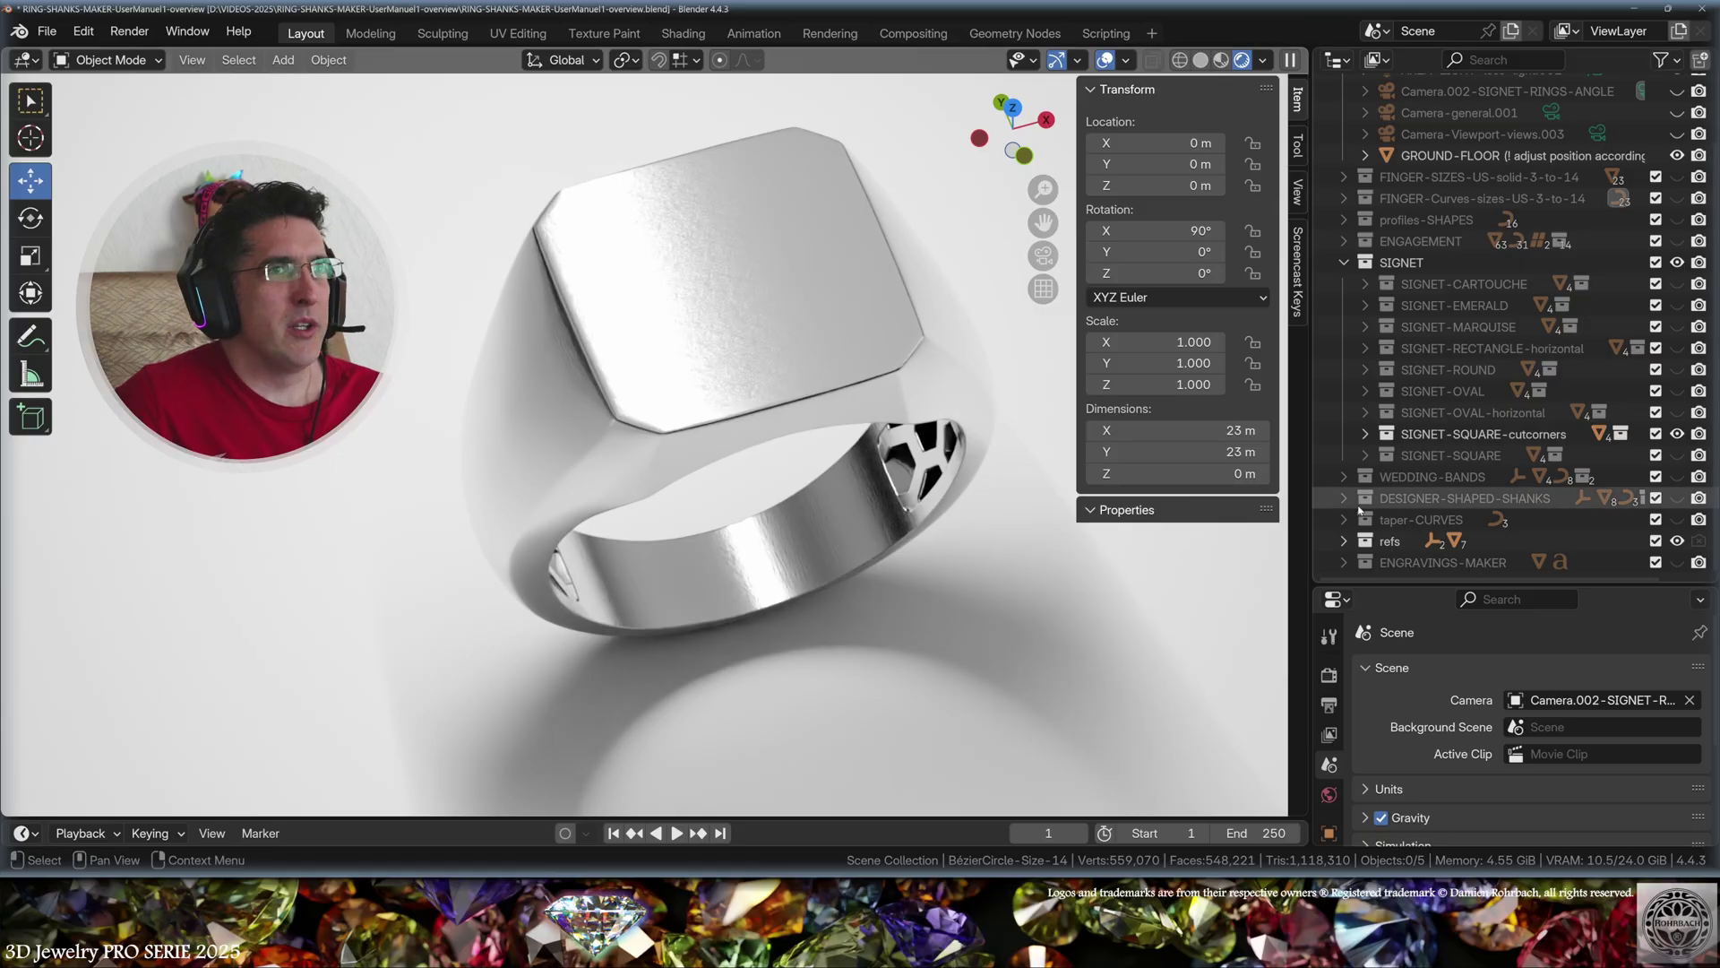
Step through the SIGNET-OVAL-horizontal, SIGNET-ROUND and SIGNET-RECTANGLE-horizontal rings by showing each collection in turn
{"action": "left_click", "coordinate": [1679, 412], "text": "ctrl"}
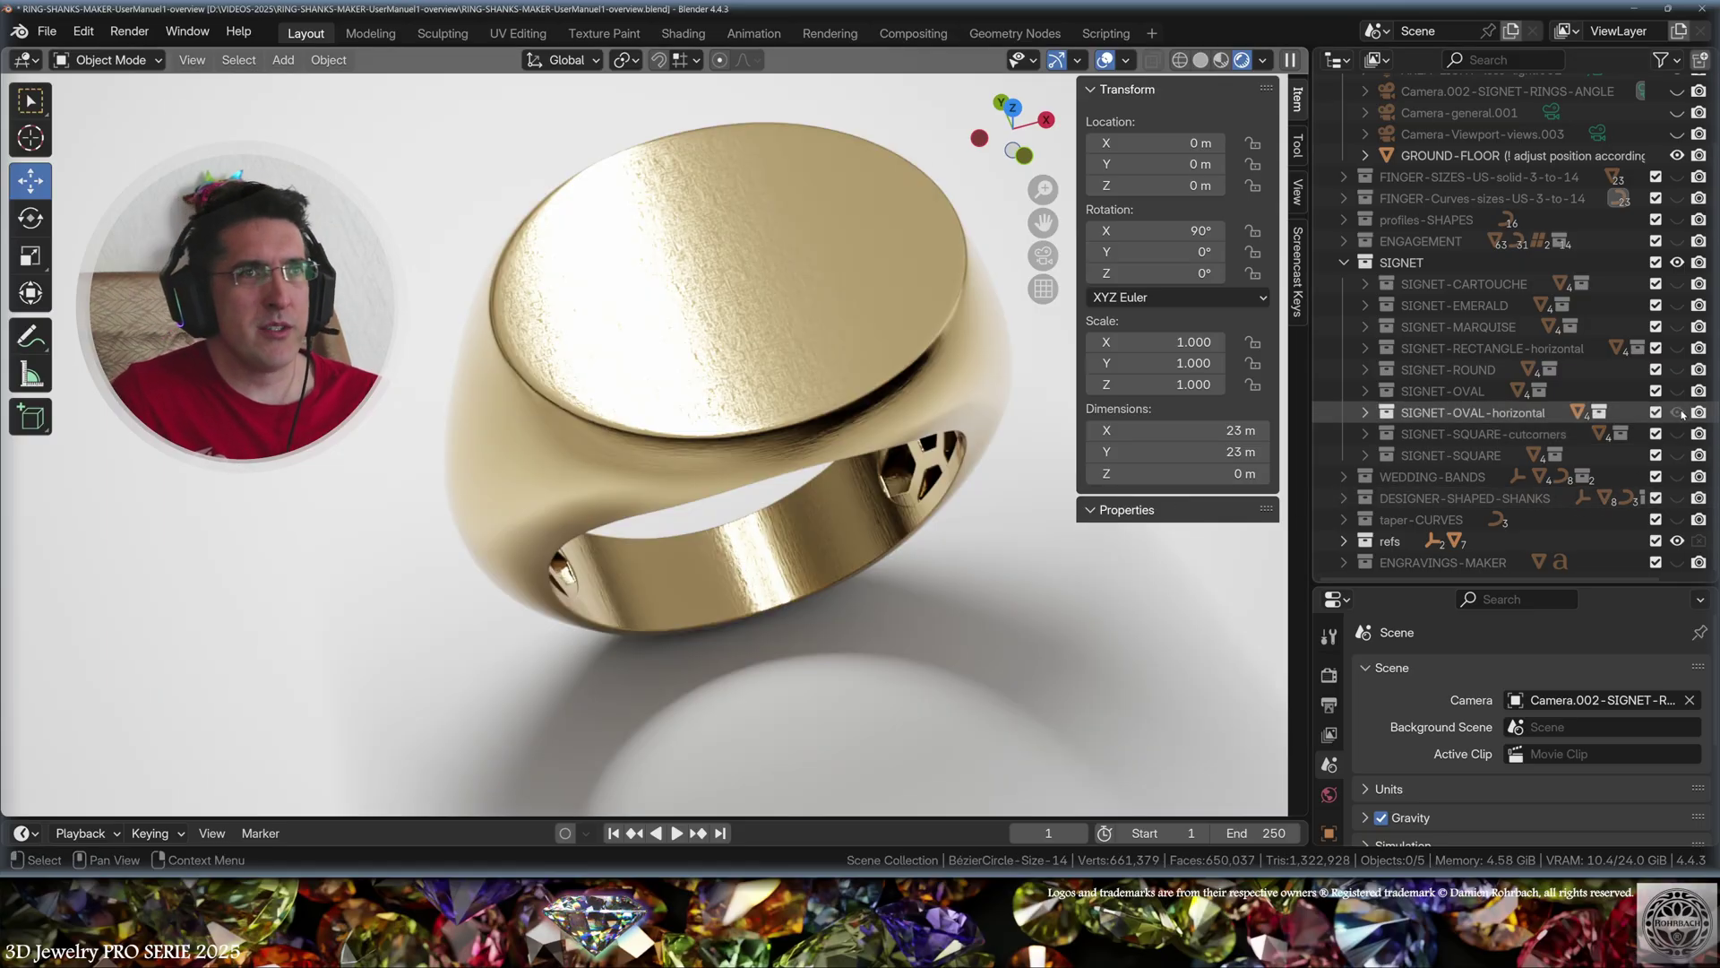
{"action": "left_click", "coordinate": [1677, 369], "text": "ctrl"}
{"action": "middle_click_drag", "start_coordinate": [887, 395], "coordinate": [892, 441]}
{"action": "left_click", "coordinate": [1677, 347], "text": "ctrl"}
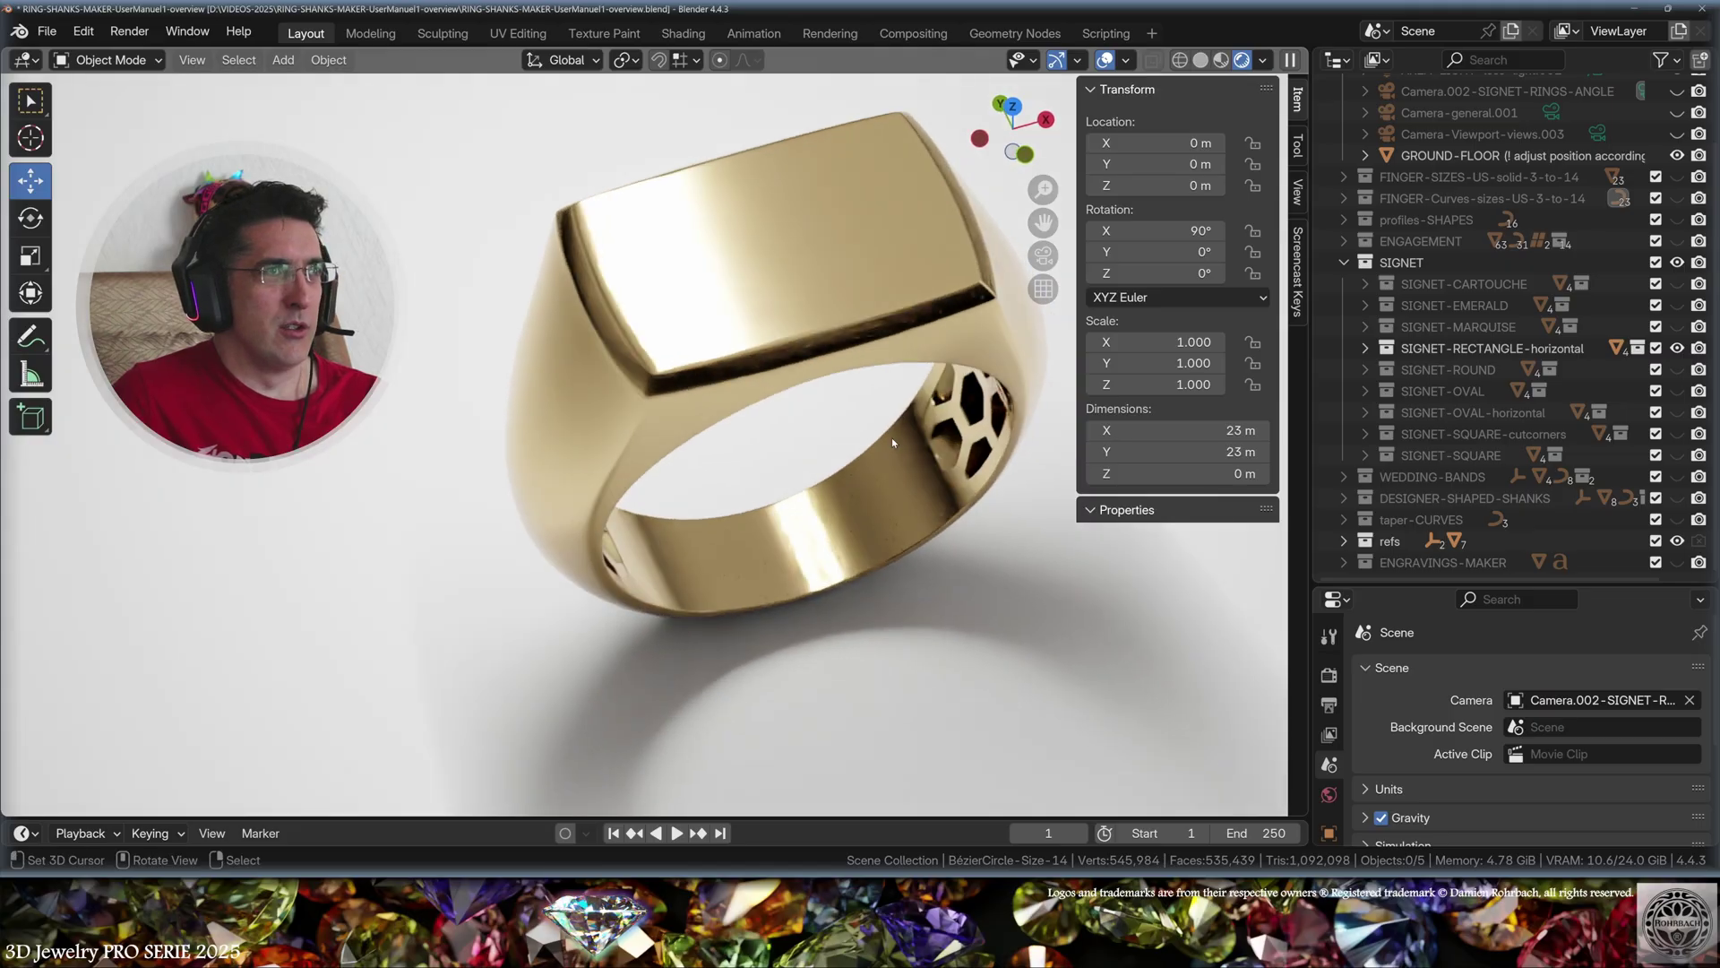
Step through the SIGNET-MARQUISE, SIGNET-EMERALD and SIGNET-CARTOUCHE rings by showing each collection in turn
{"action": "left_click", "coordinate": [1677, 326], "text": "ctrl"}
{"action": "middle_click_drag", "start_coordinate": [949, 387], "coordinate": [952, 341]}
{"action": "left_click", "coordinate": [1678, 305], "text": "ctrl"}
{"action": "middle_click_drag", "start_coordinate": [883, 452], "coordinate": [772, 427]}
{"action": "left_click", "coordinate": [1677, 283], "text": "ctrl"}
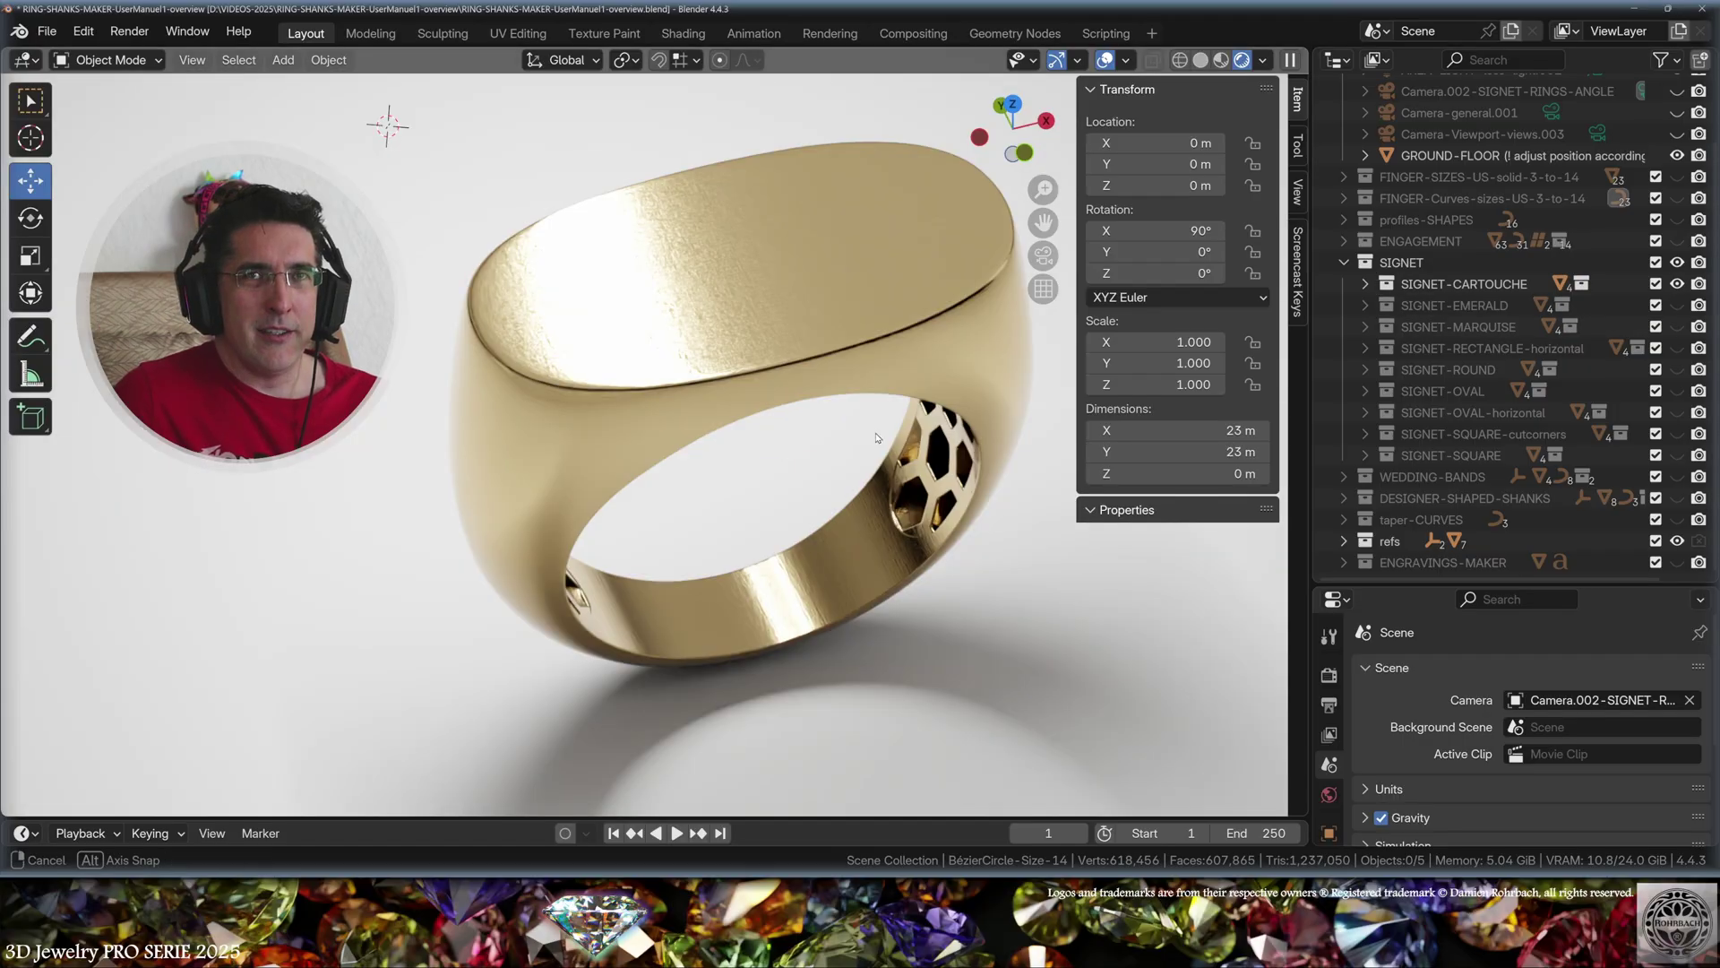
{"action": "mouse_move", "coordinate": [876, 438]}
{"action": "middle_mouse_down"}
{"action": "mouse_move", "coordinate": [809, 419]}
{"action": "mouse_move", "coordinate": [860, 418]}
{"action": "middle_mouse_up"}
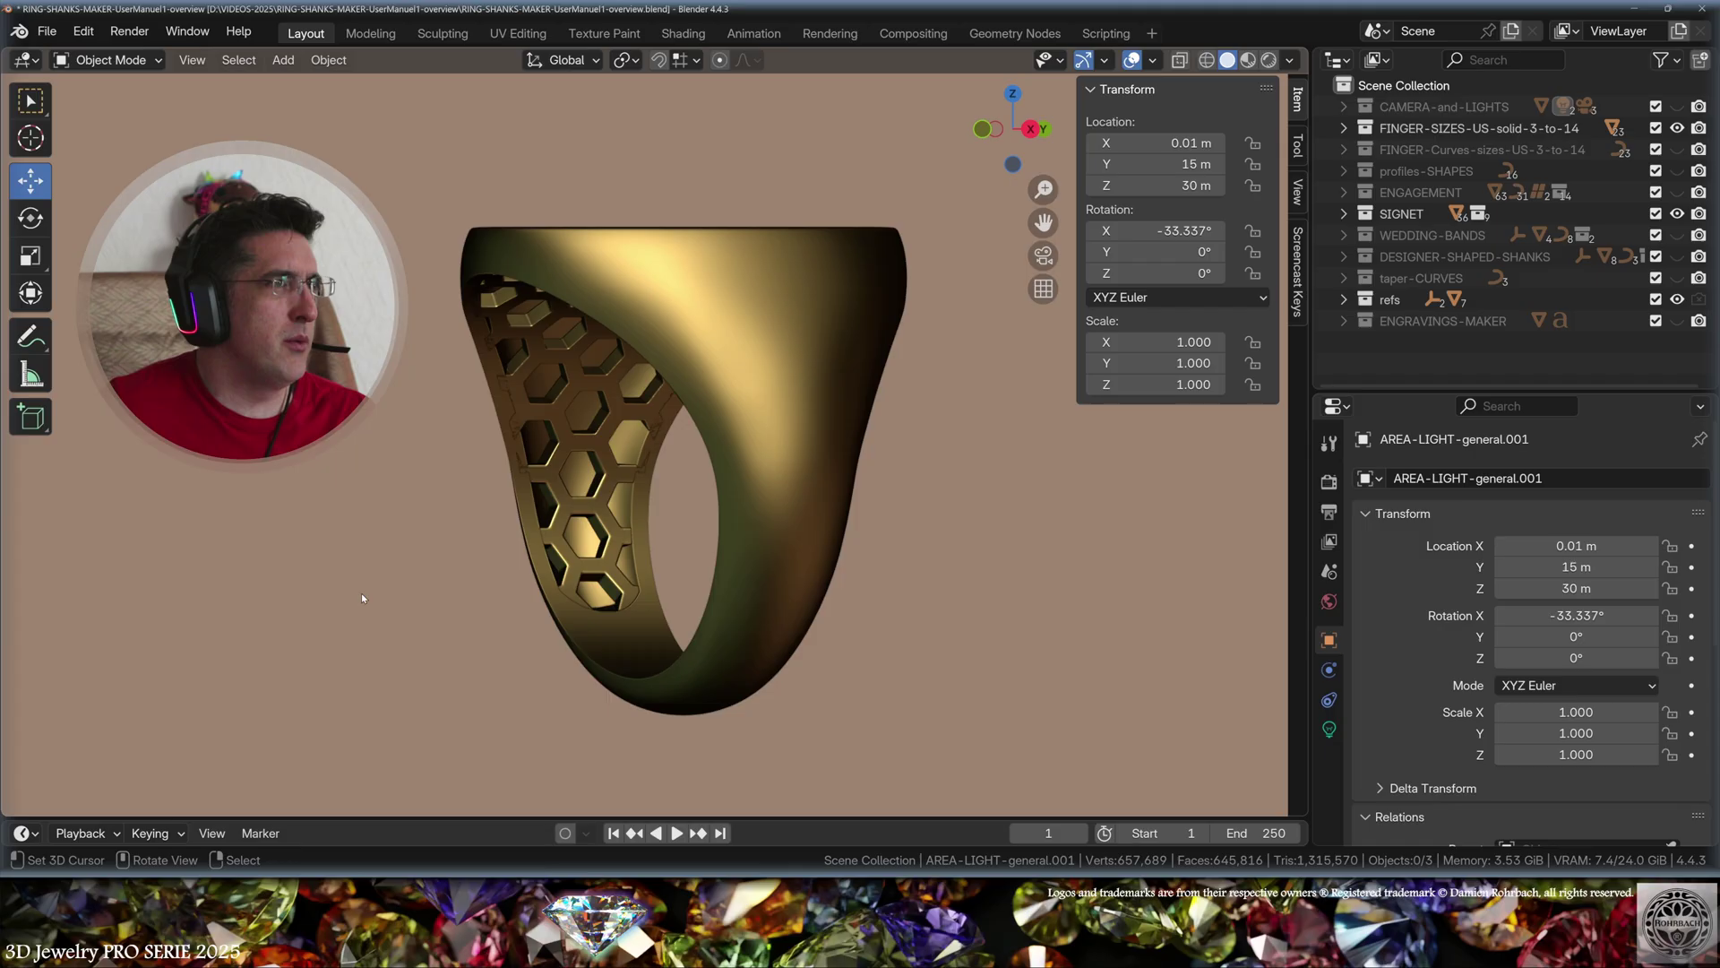
Examine the oval signet ring in side and top views, then tilt it for an angled view
{"action": "key", "text": "KP_1"}
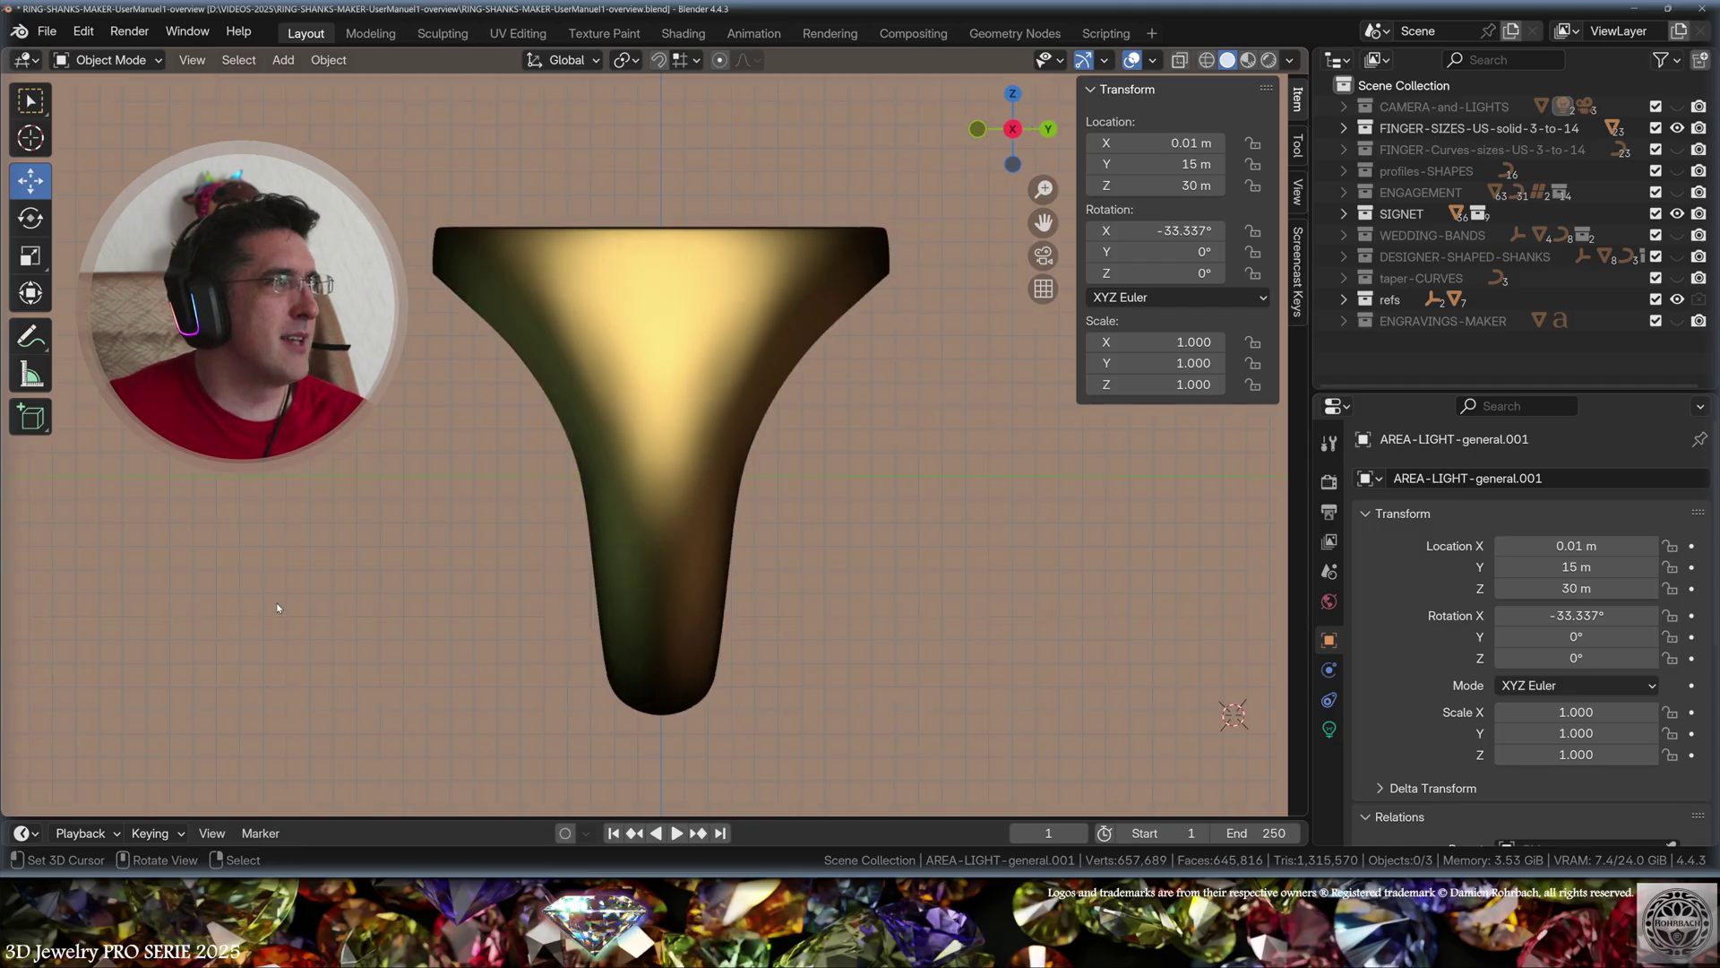
{"action": "key", "text": "KP_7"}
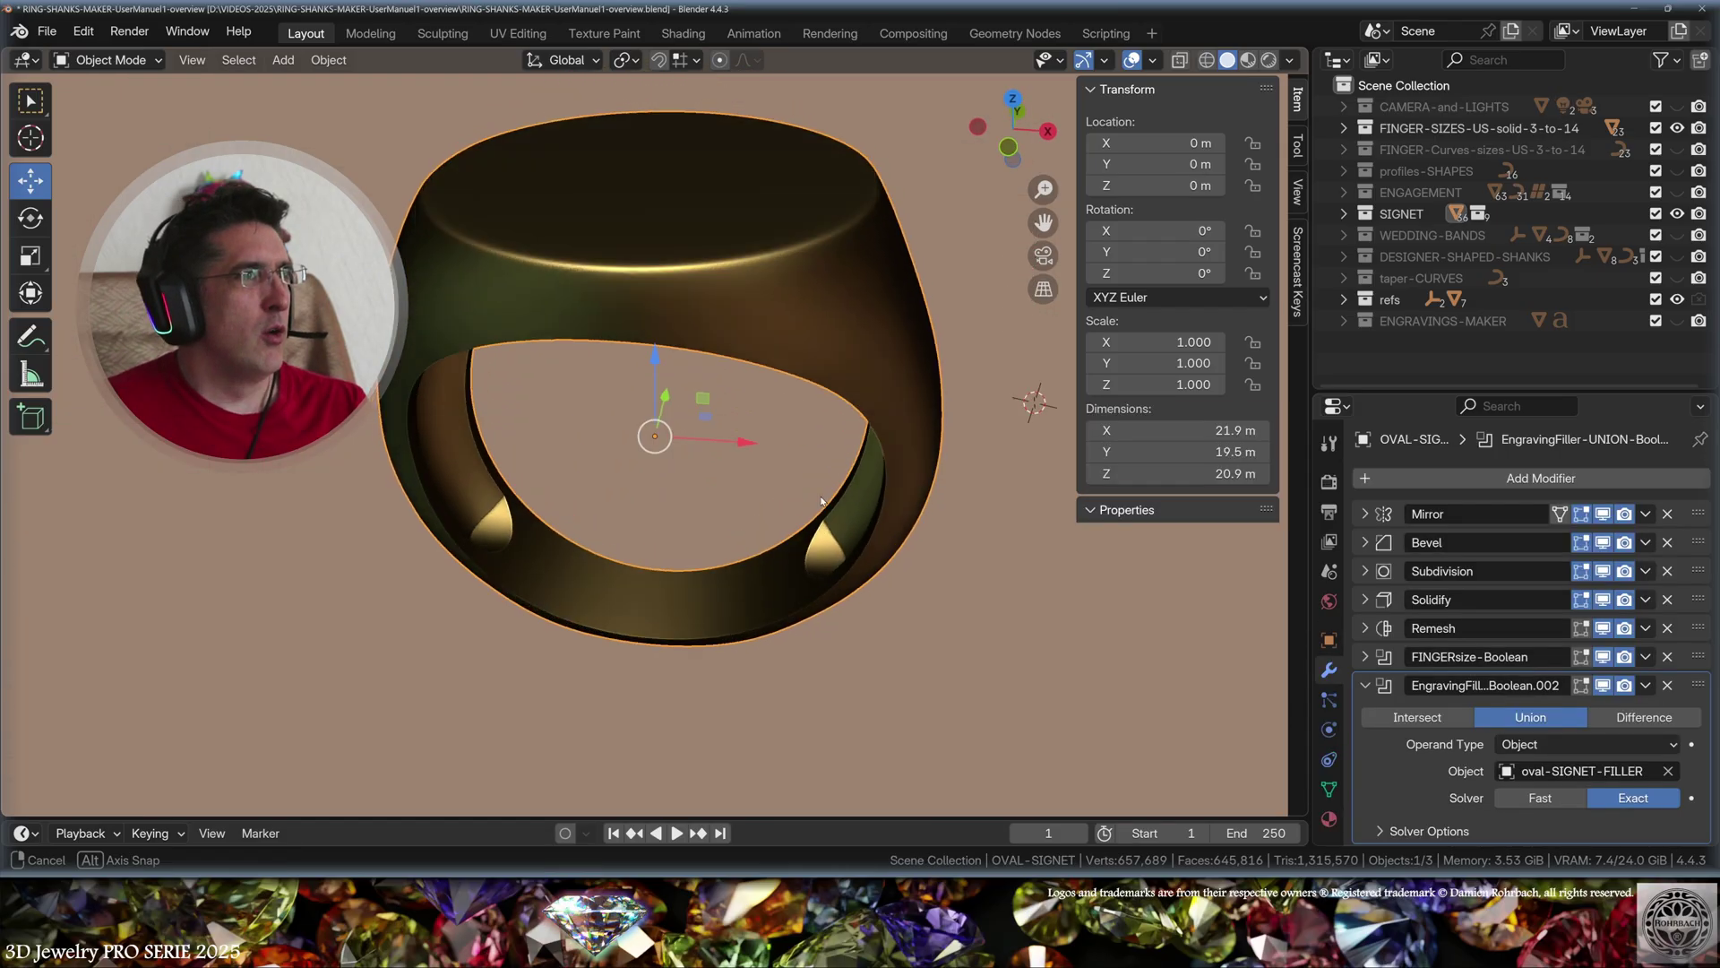
{"action": "middle_click_drag", "start_coordinate": [806, 377], "coordinate": [785, 293]}
Expand the oval signet's Solidify modifier settings and inspect the ring's mesh in Edit Mode
{"action": "left_click", "coordinate": [1364, 600]}
{"action": "scroll", "coordinate": [1391, 570], "scroll_direction": "down", "scroll_amount": 2}
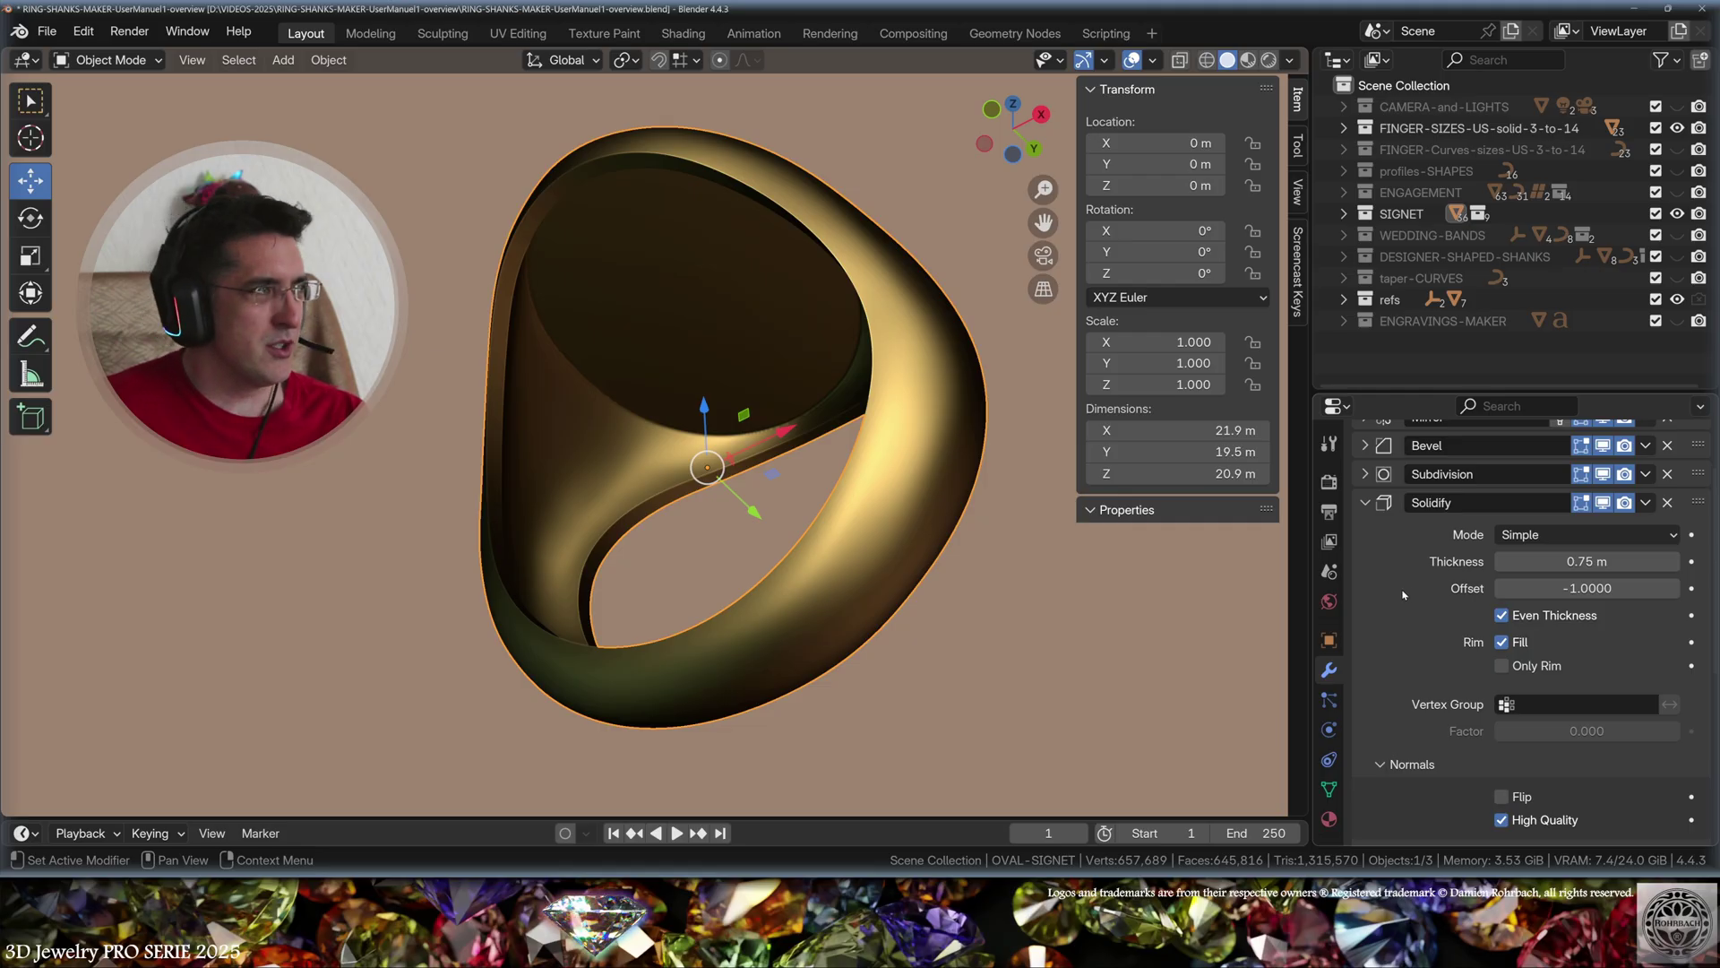
{"action": "key", "text": "Tab"}
{"action": "middle_click_drag", "start_coordinate": [806, 430], "coordinate": [872, 444]}
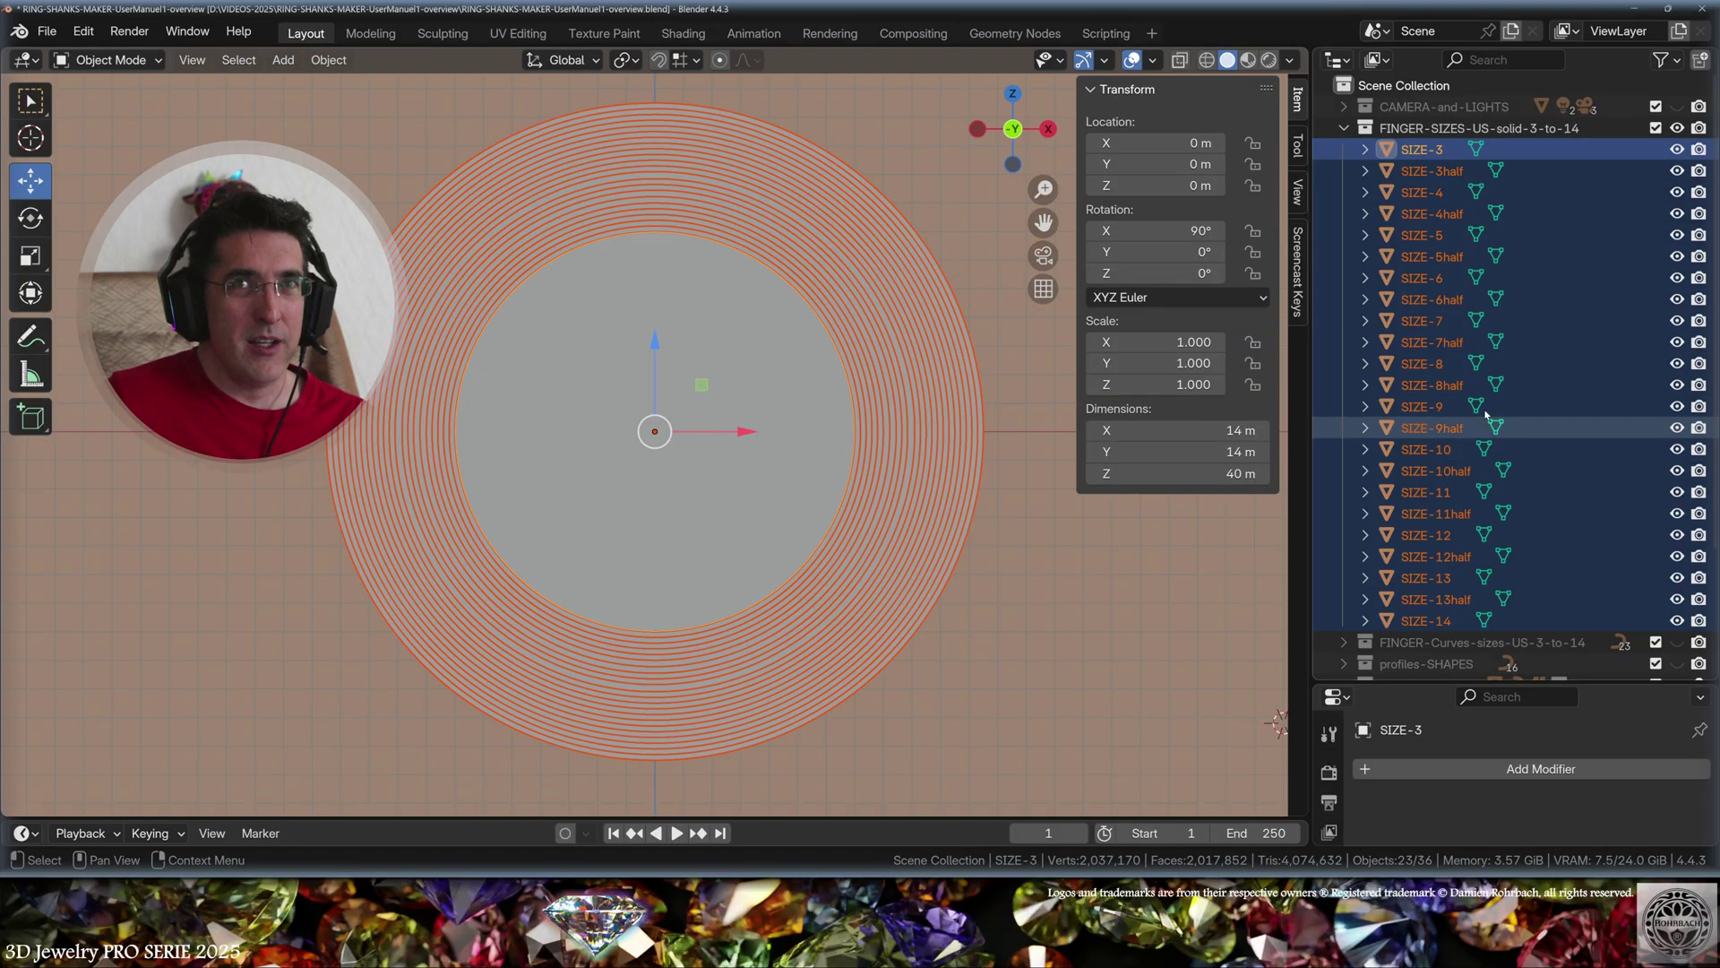
Browse the solid US finger sizes, then toggle the SIZE-7 cylinder's visibility to check the oval signet's finger hole
{"action": "scroll", "coordinate": [1479, 318], "scroll_direction": "down", "scroll_amount": 5}
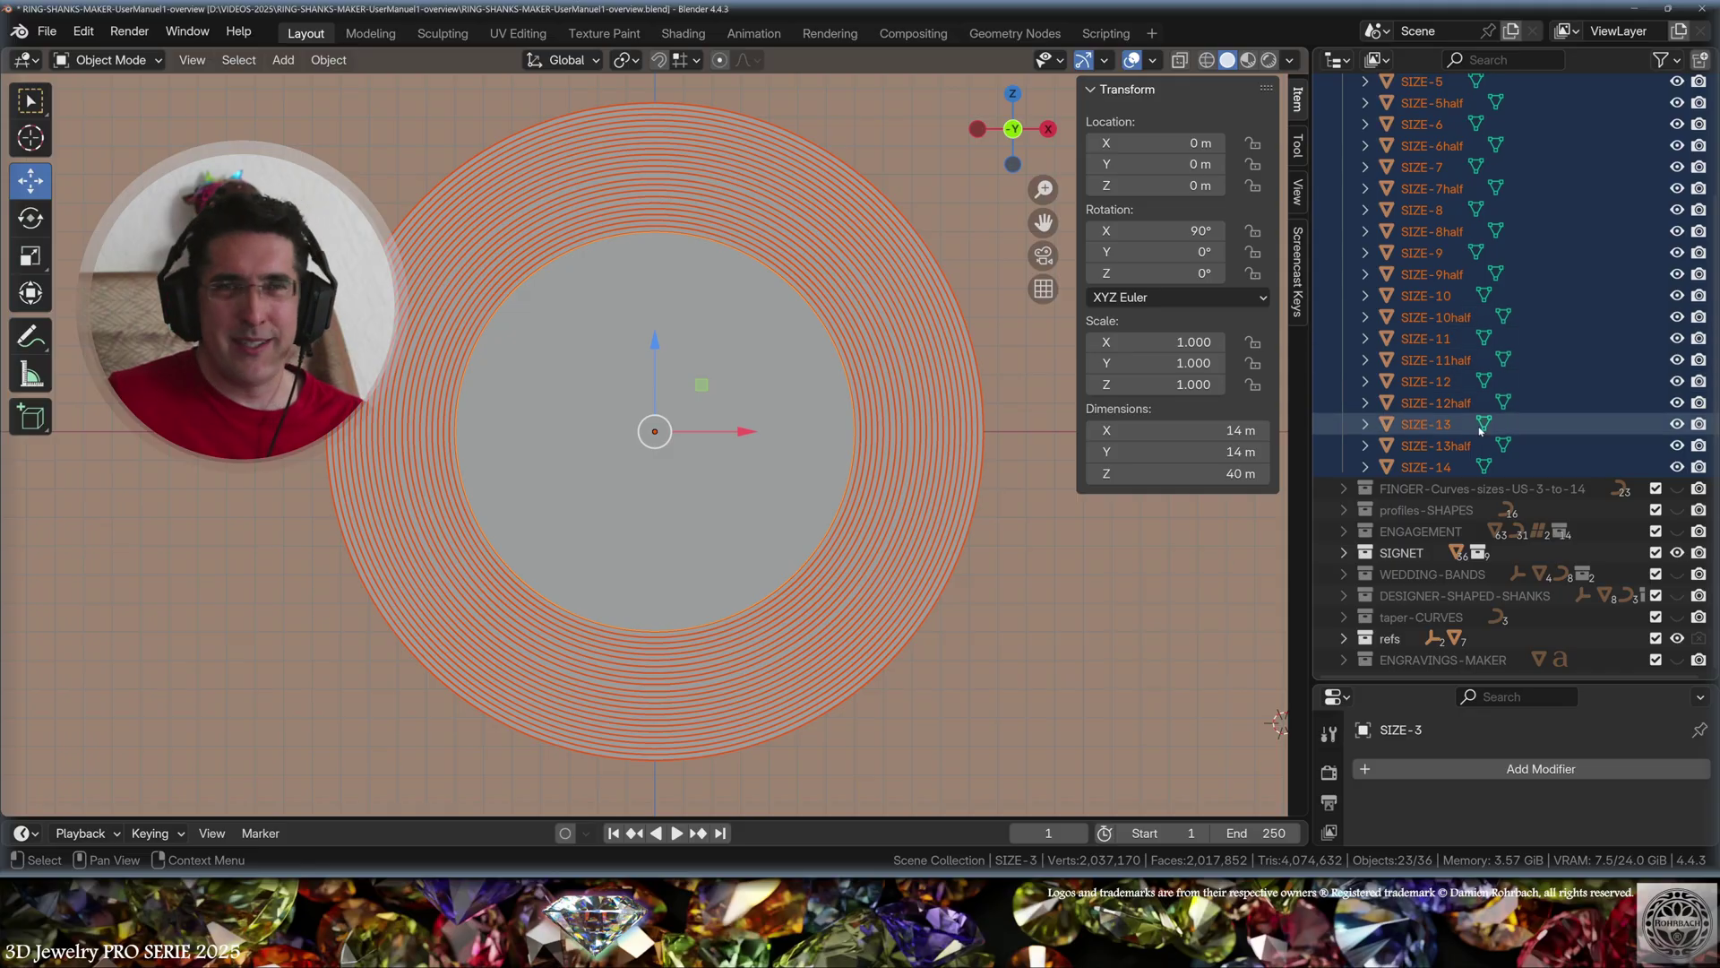
{"action": "scroll", "coordinate": [1480, 431], "scroll_direction": "up", "scroll_amount": 5}
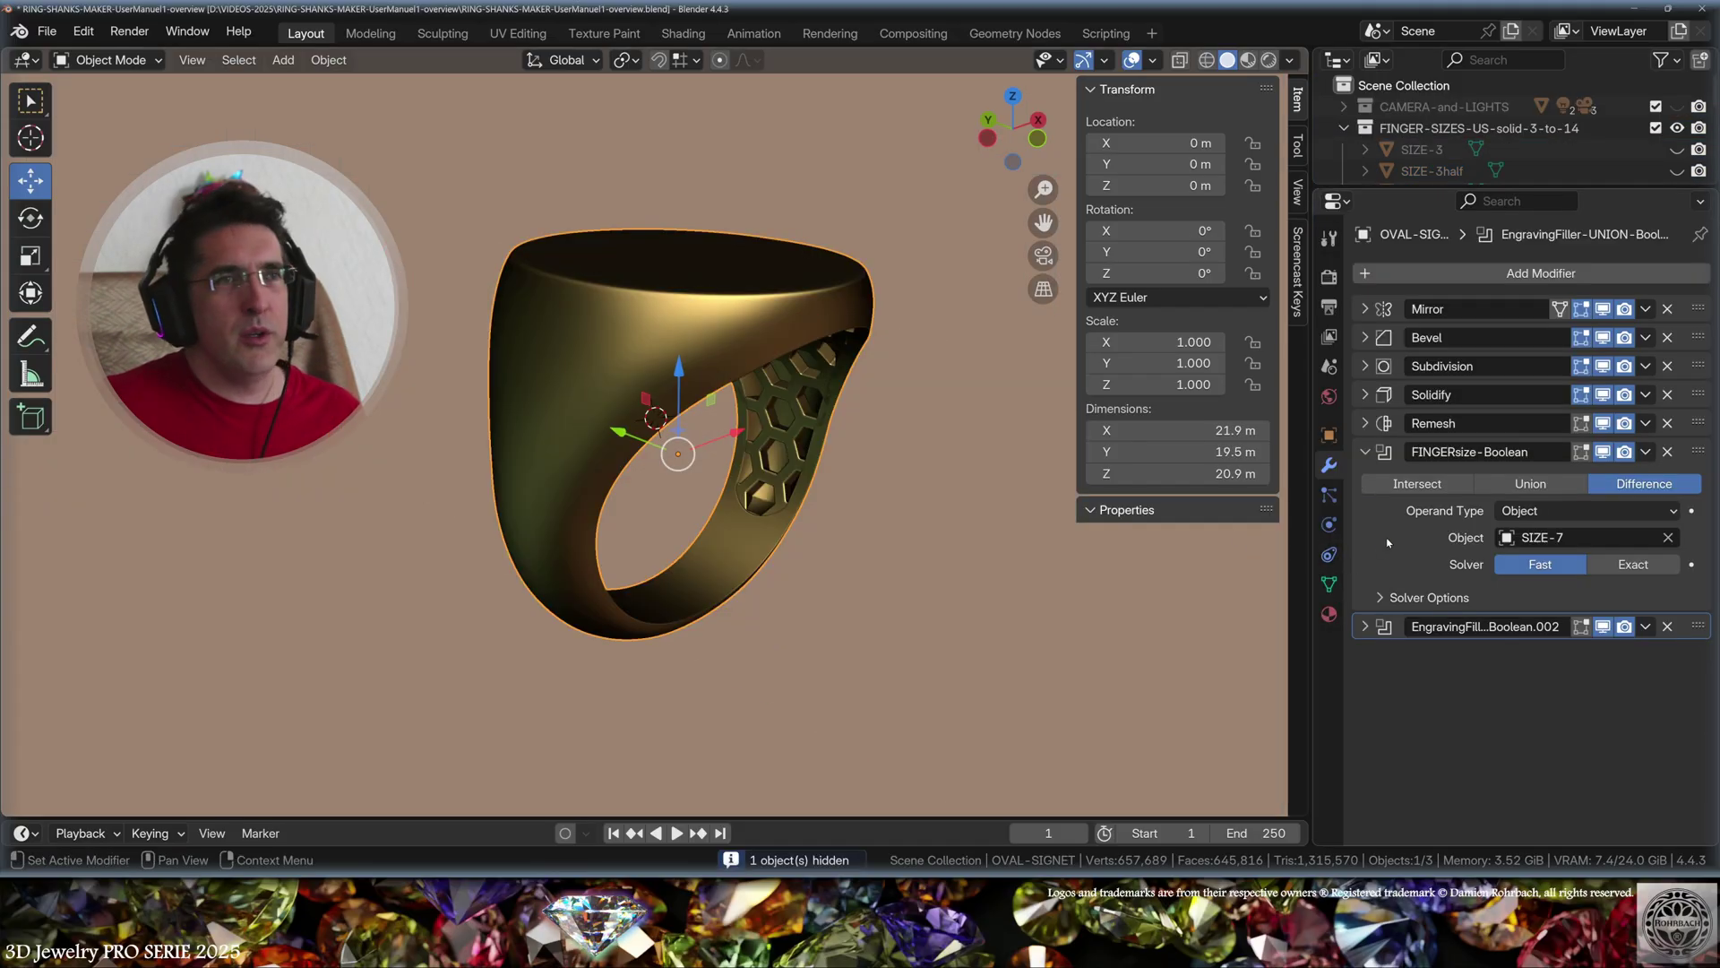
{"action": "left_click", "coordinate": [1677, 139]}
{"action": "left_click", "coordinate": [1677, 139]}
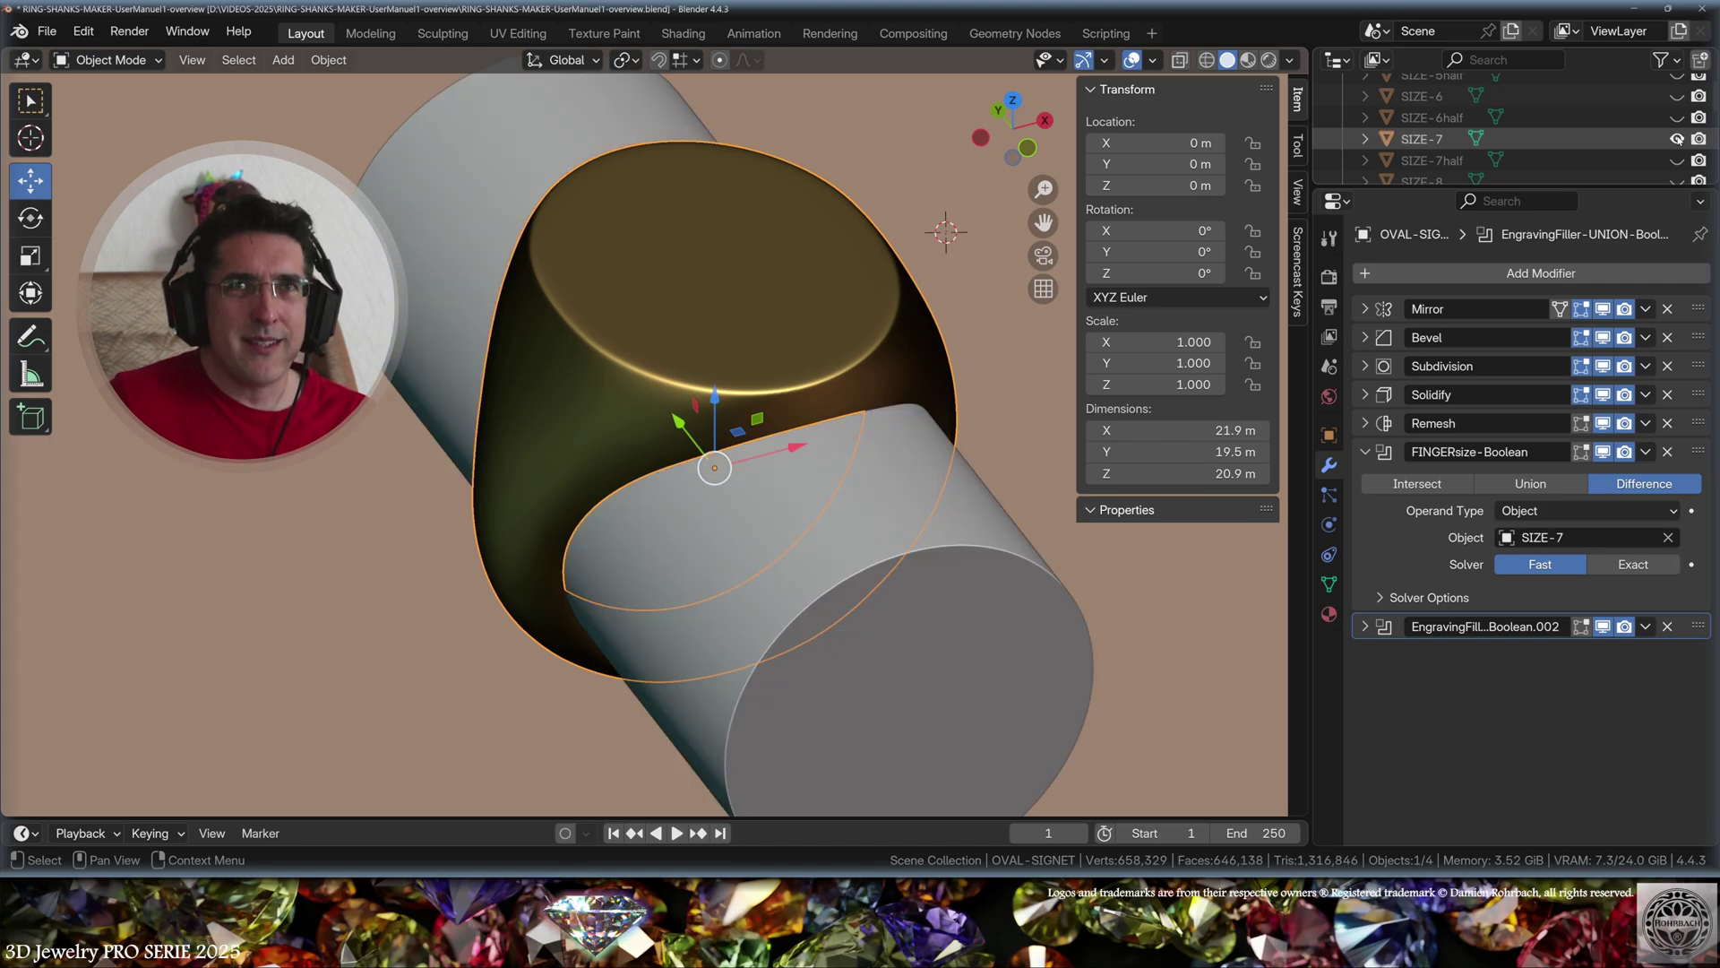
{"action": "left_click", "coordinate": [1677, 139]}
{"action": "left_click", "coordinate": [1678, 138]}
{"action": "left_click", "coordinate": [1678, 139]}
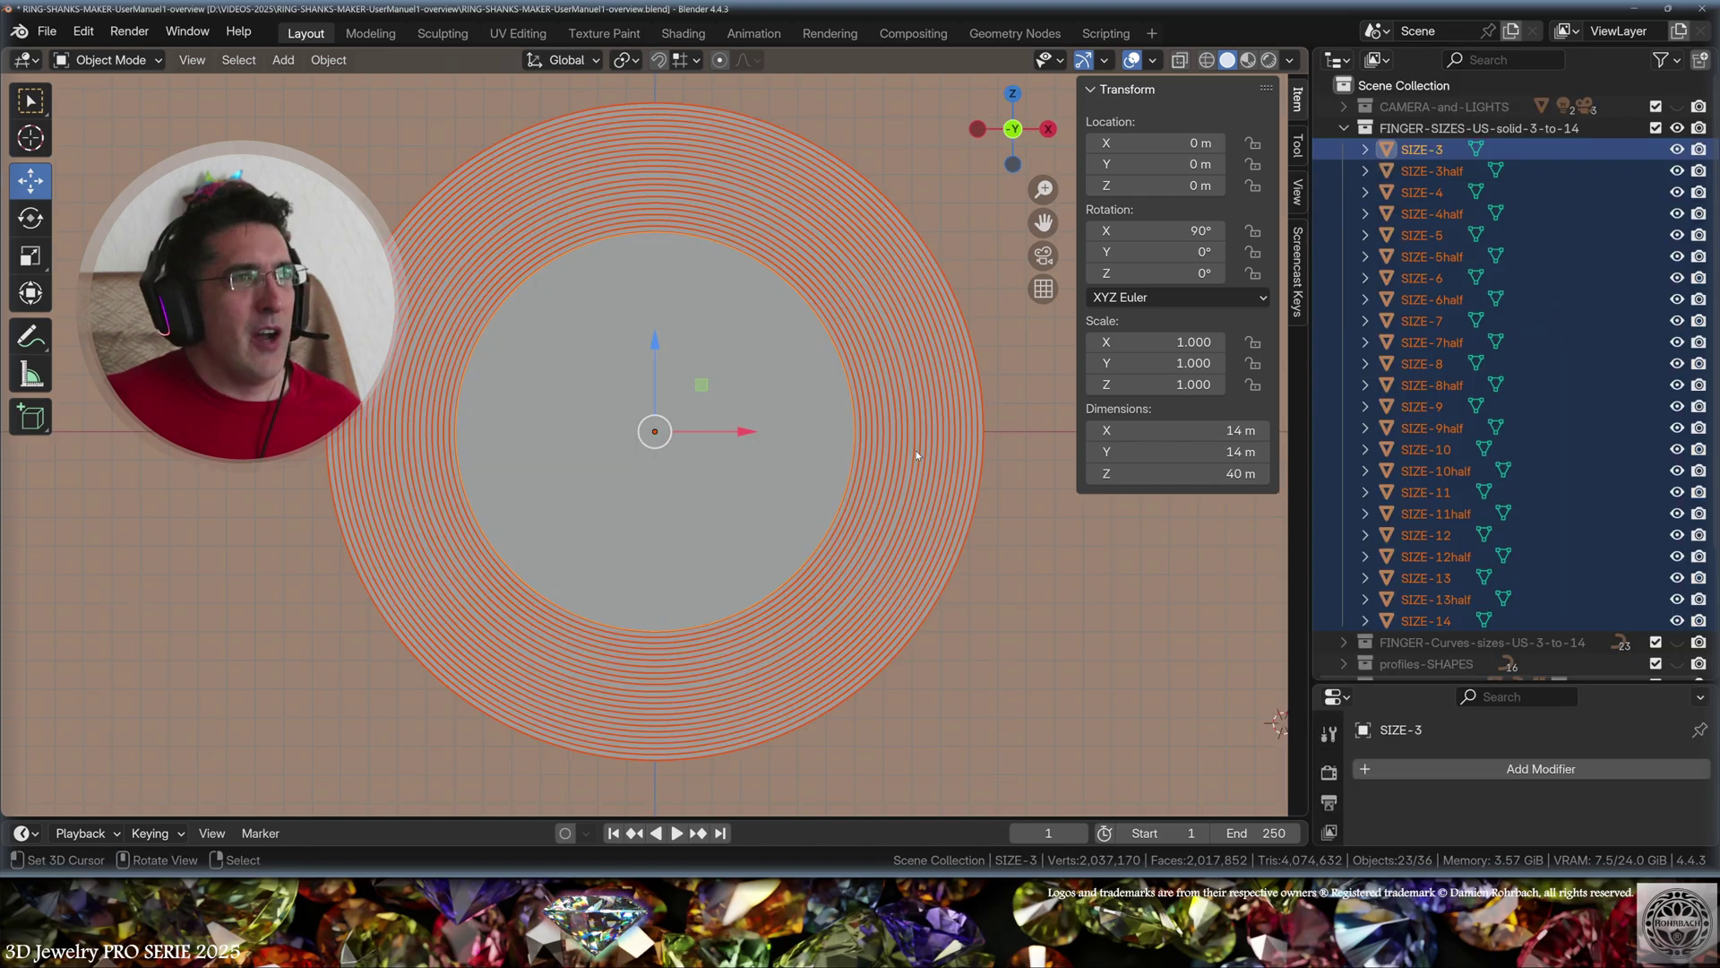
Compare the dimensions of the SIZE-7half and SIZE-8 solids, then view the FINGER-Curves-sizes-US-3-to-14 circles at an angle
{"action": "middle_click_drag", "start_coordinate": [936, 484], "coordinate": [786, 486], "text": "shift"}
{"action": "scroll", "coordinate": [787, 486], "scroll_direction": "up", "scroll_amount": 4}
{"action": "scroll", "coordinate": [730, 475], "scroll_direction": "up", "scroll_amount": 4}
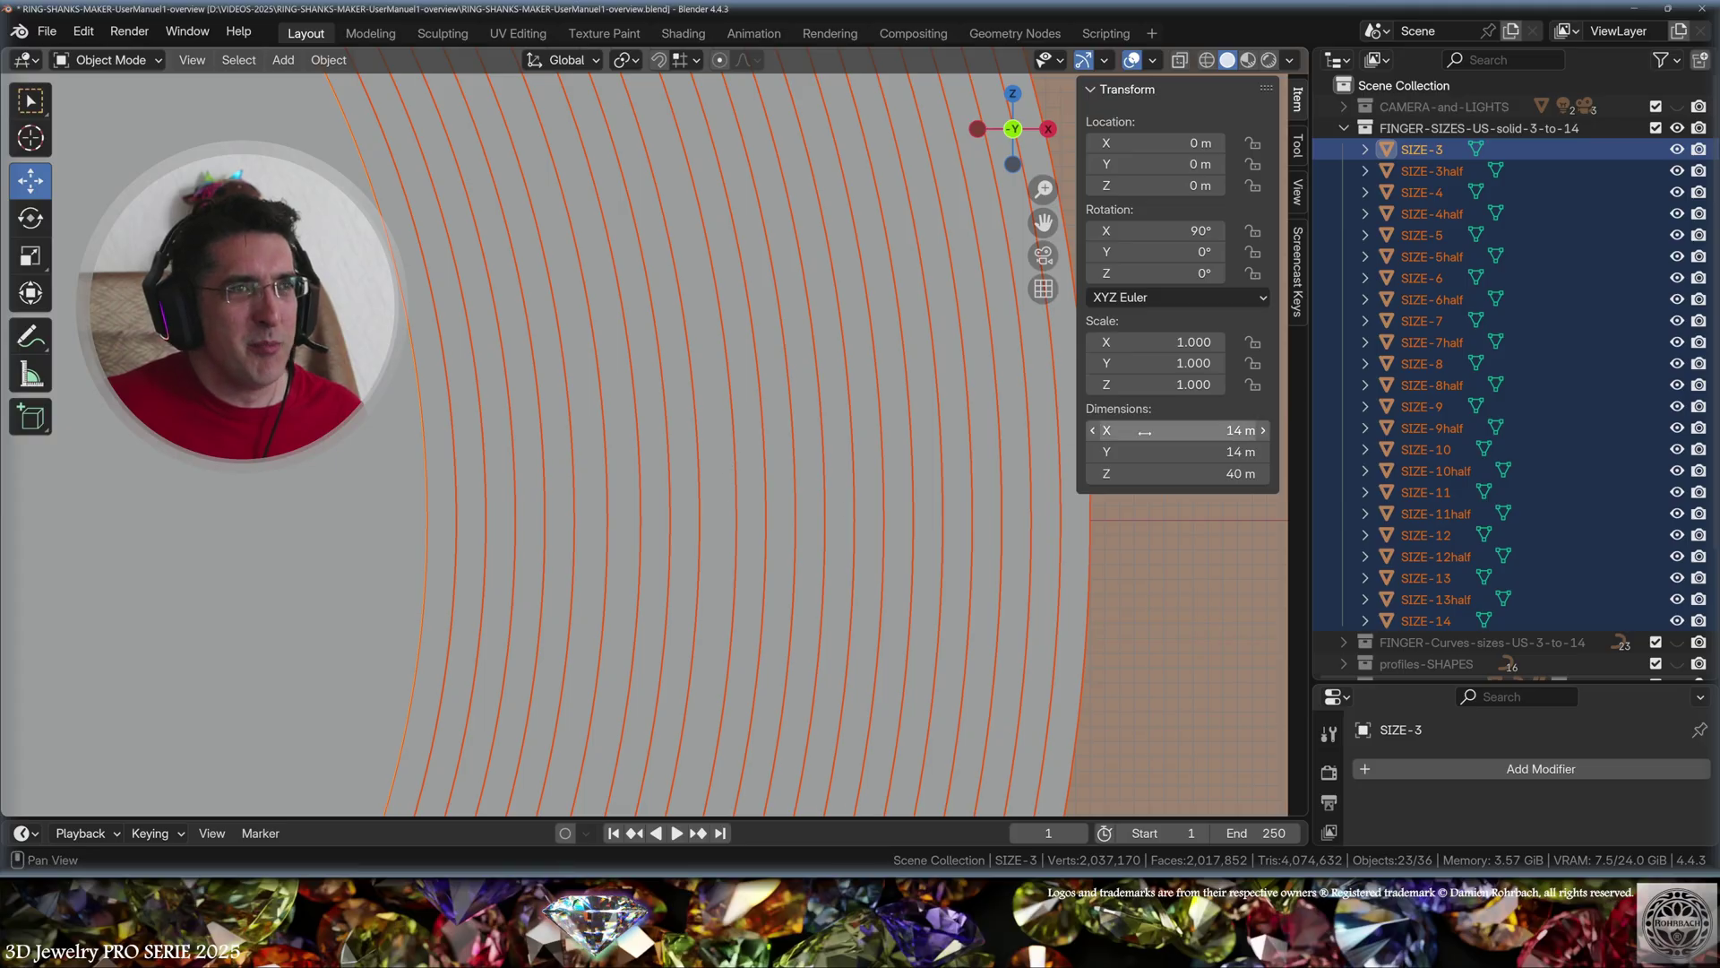
{"action": "left_click", "coordinate": [1433, 344]}
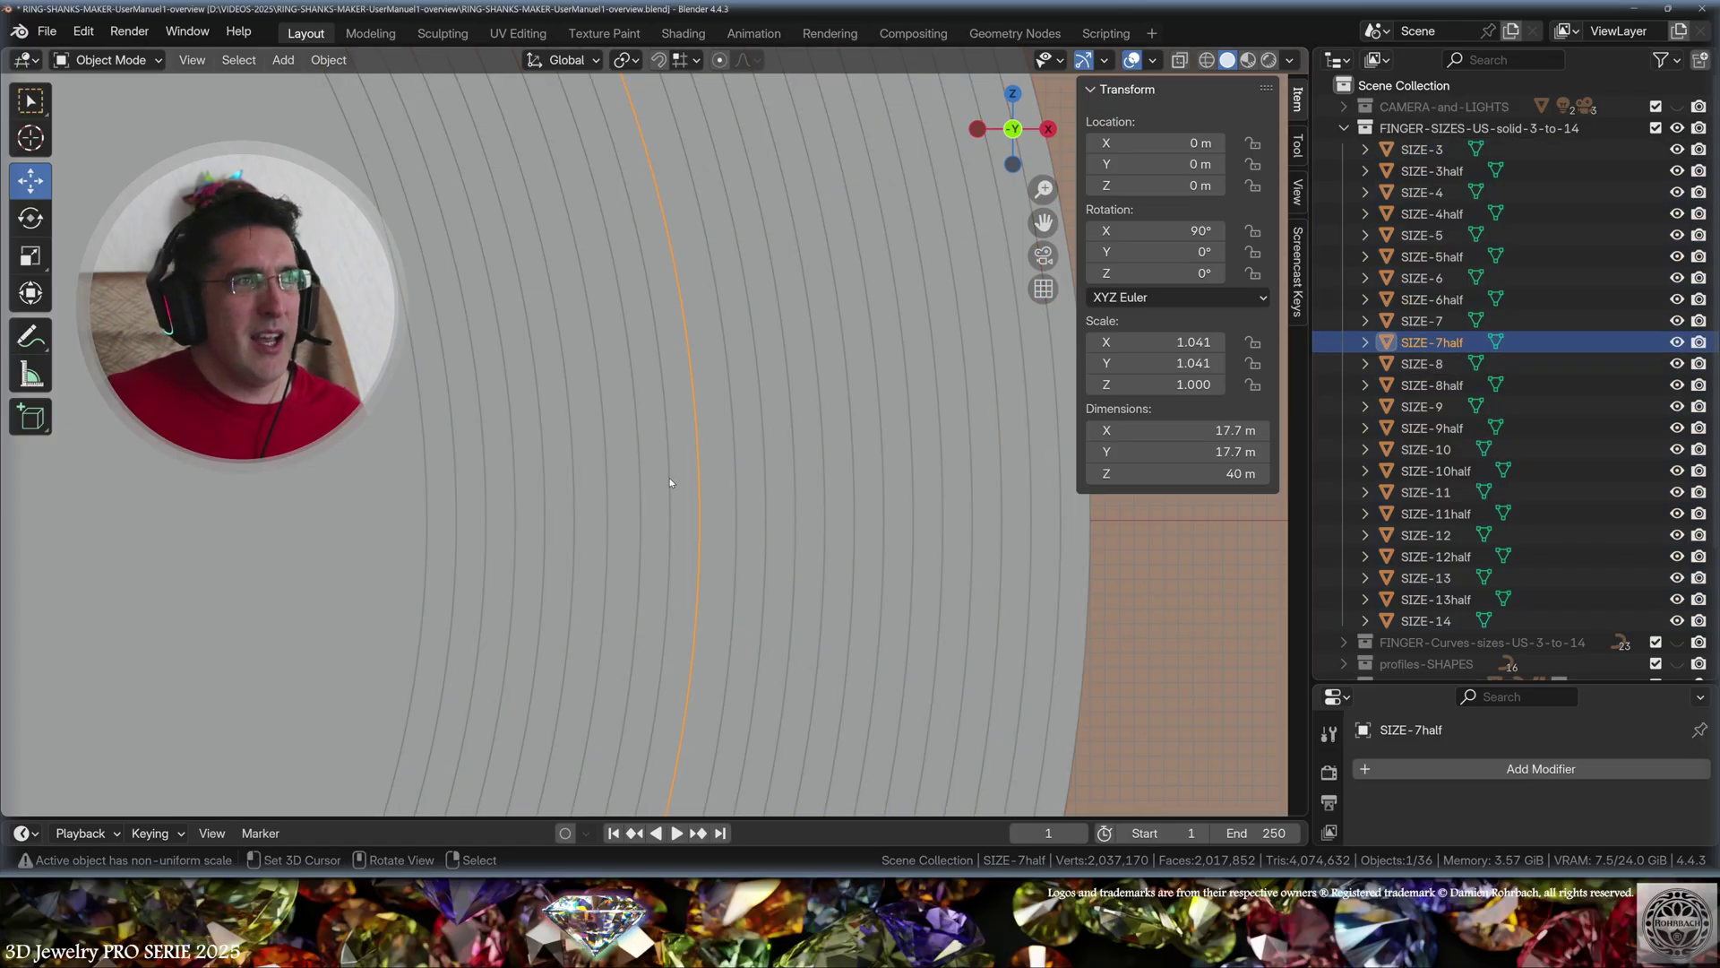
{"action": "left_click", "coordinate": [733, 436]}
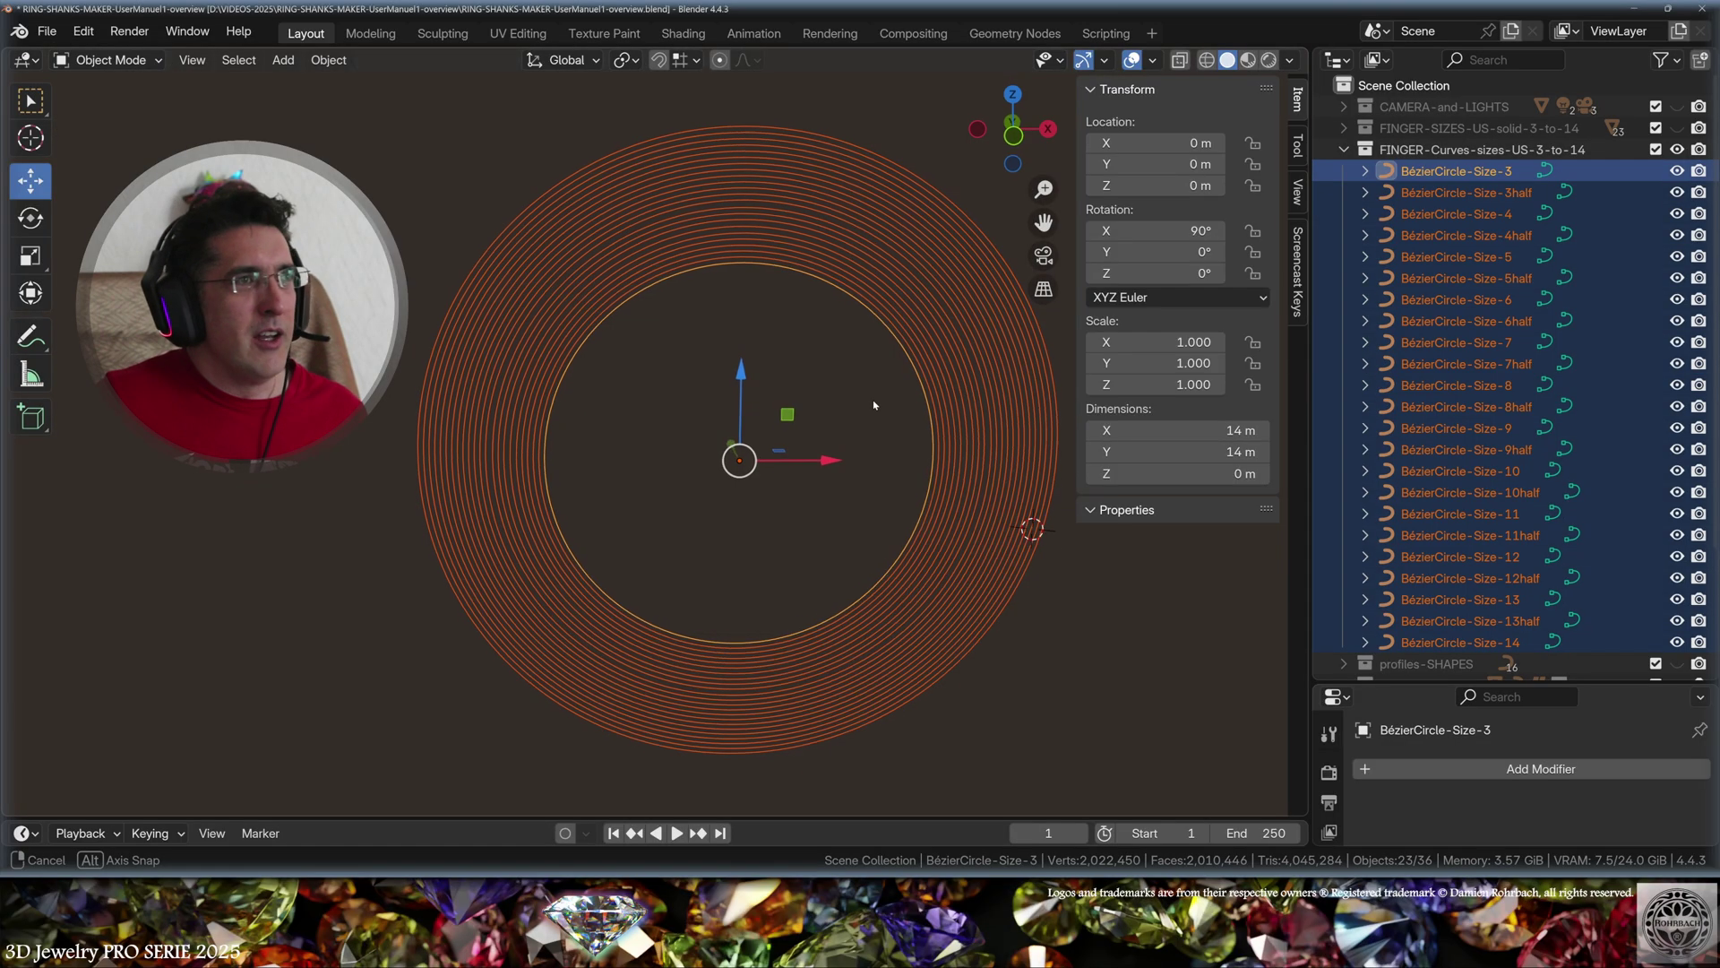
{"action": "middle_click_drag", "start_coordinate": [1029, 526], "coordinate": [931, 417]}
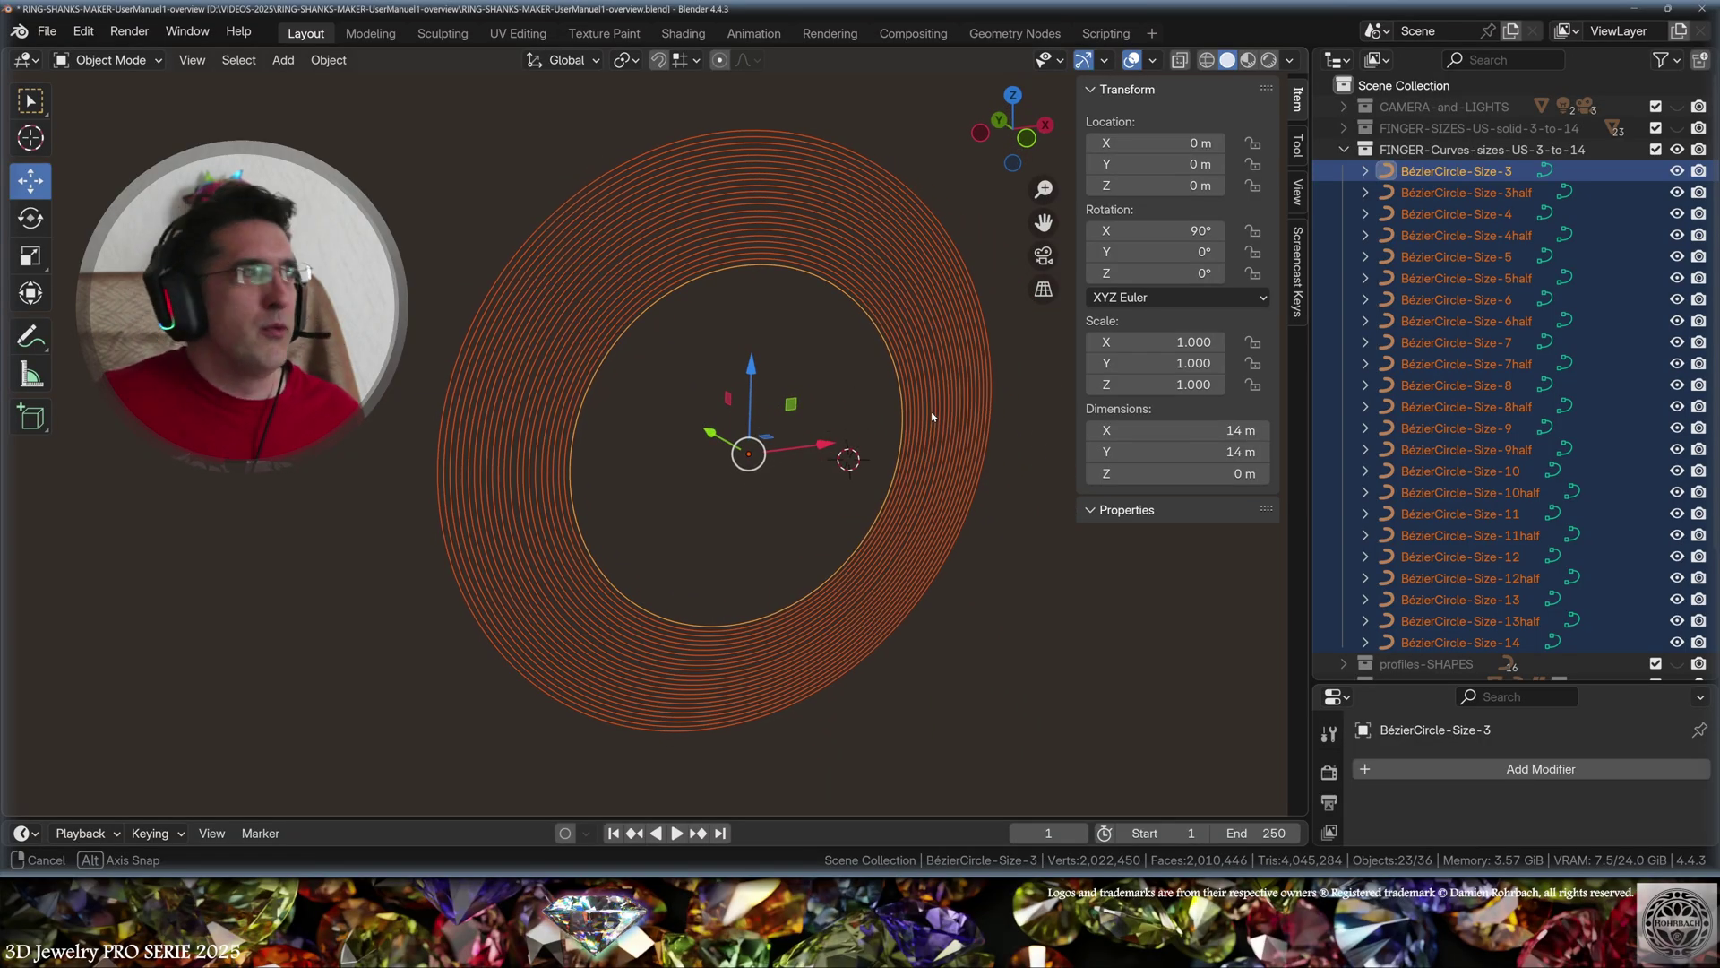
{"action": "mouse_move", "coordinate": [929, 414]}
{"action": "middle_mouse_down"}
{"action": "mouse_move", "coordinate": [898, 434]}
{"action": "mouse_move", "coordinate": [918, 373]}
{"action": "mouse_move", "coordinate": [895, 411]}
{"action": "middle_mouse_up"}
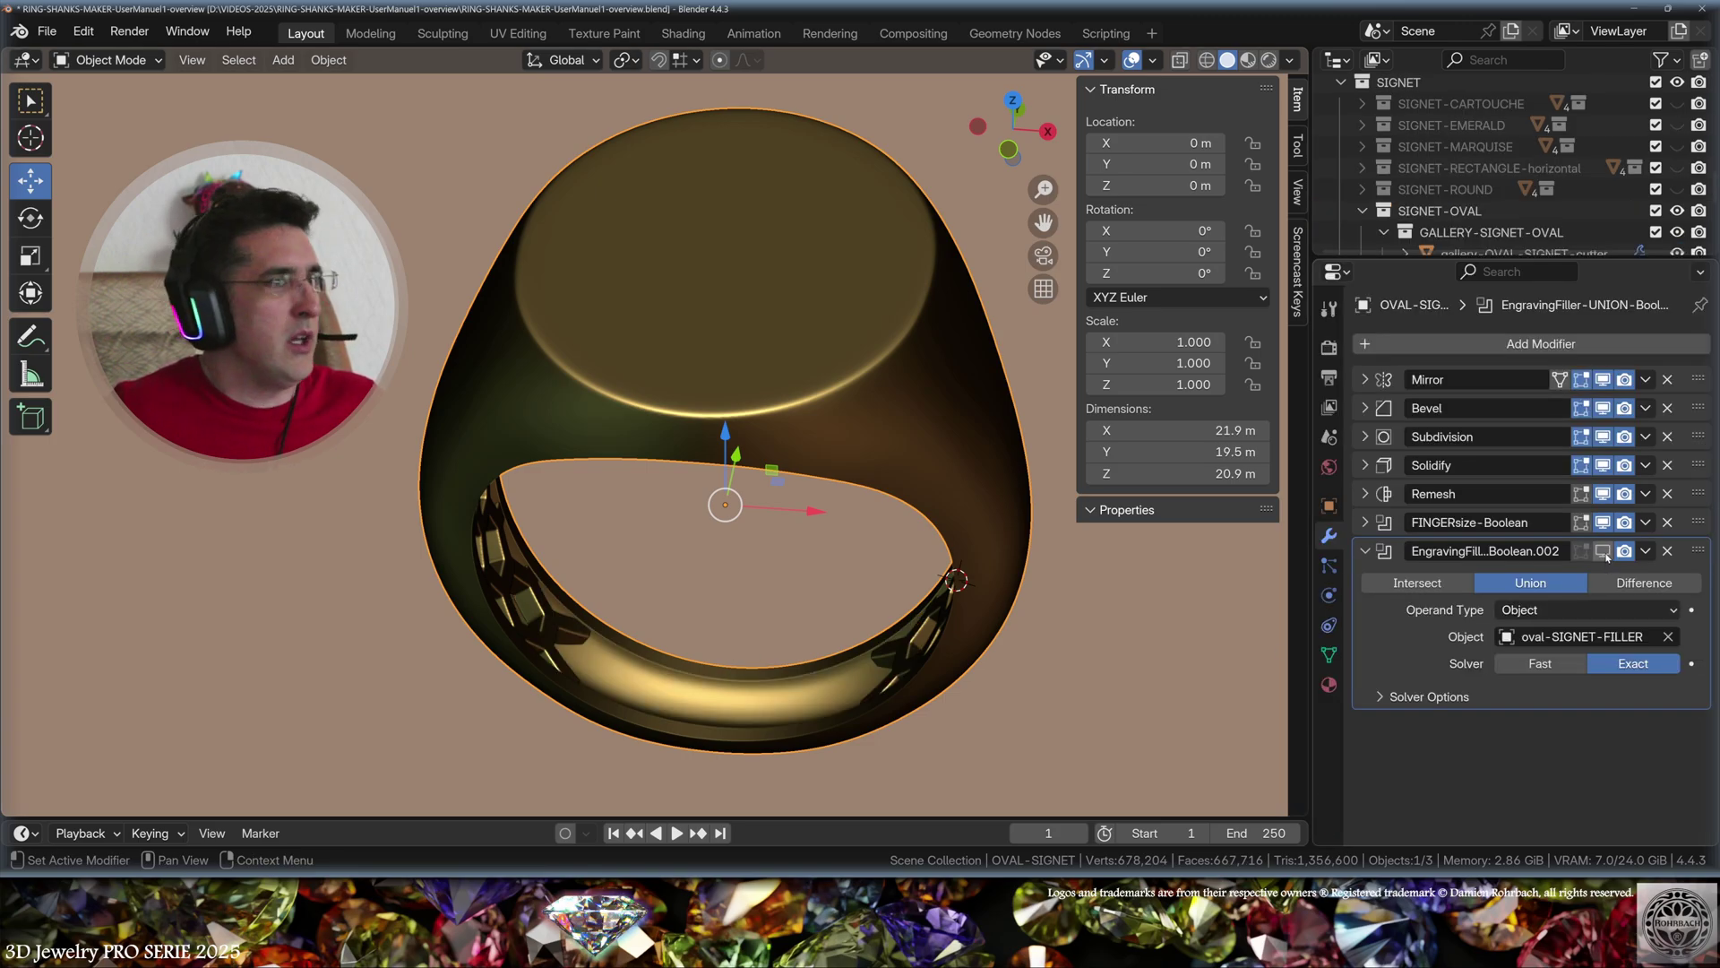
Turn on viewport display of the oval signet's engraving filler Boolean, then inspect the oval-SIGNET-FILLER object and its Boolean modifier
{"action": "left_click", "coordinate": [1605, 553]}
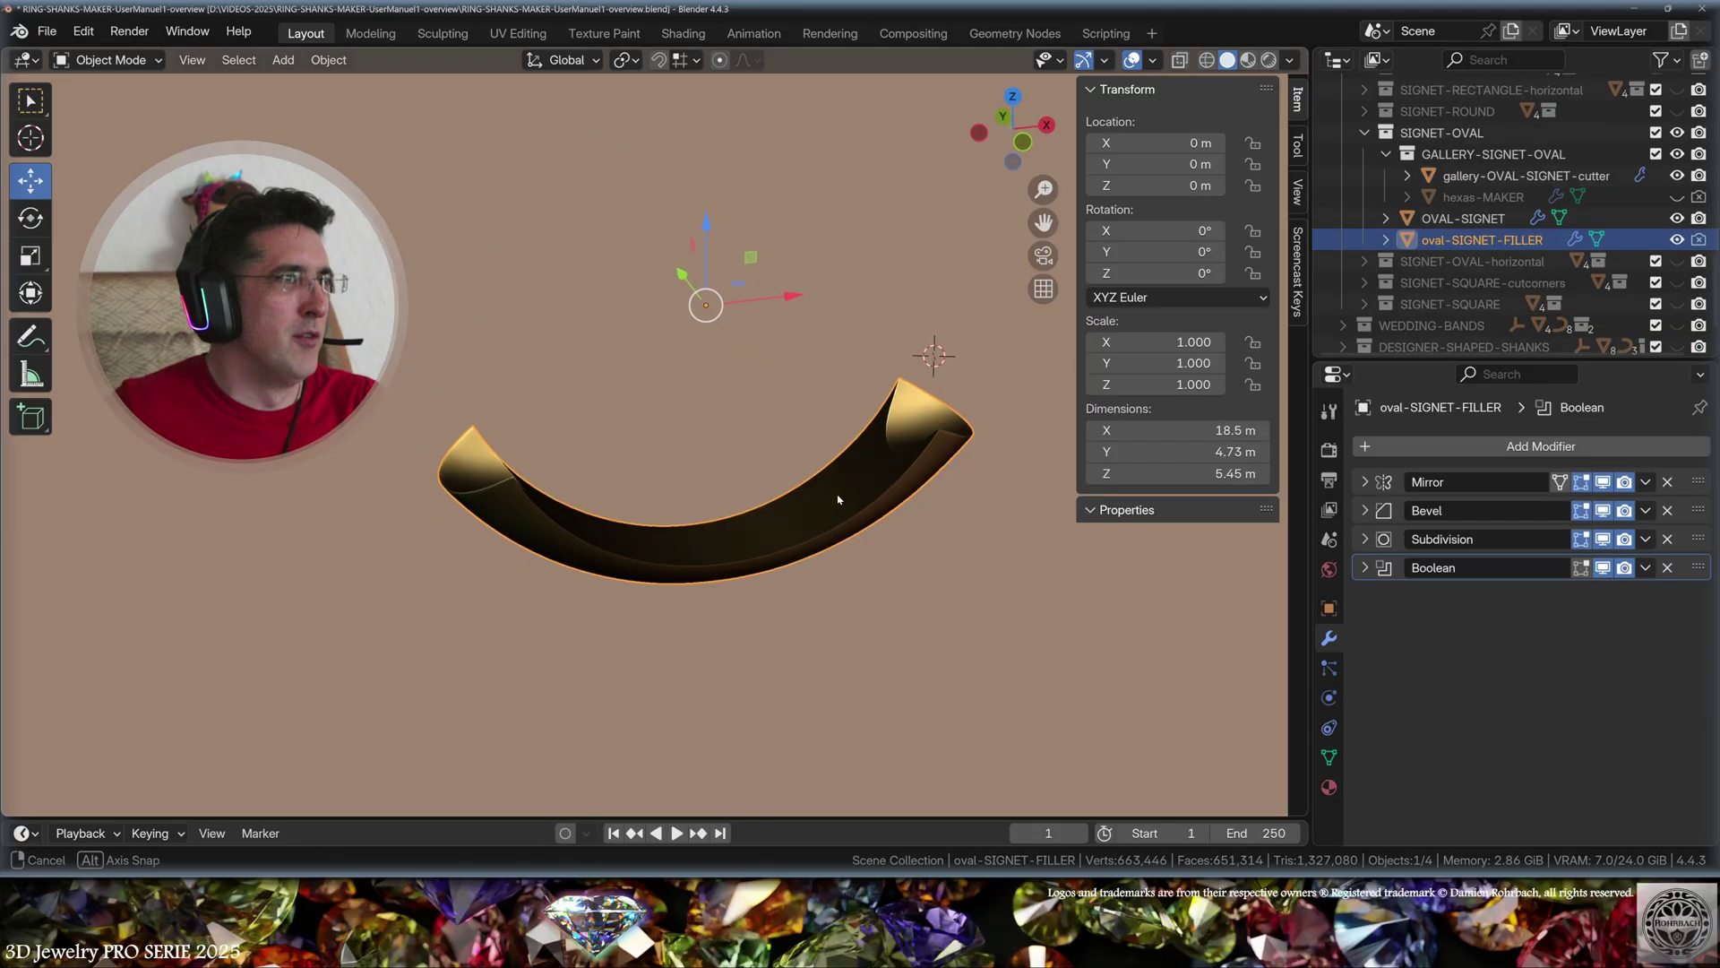
{"action": "middle_click_drag", "start_coordinate": [839, 499], "coordinate": [873, 572]}
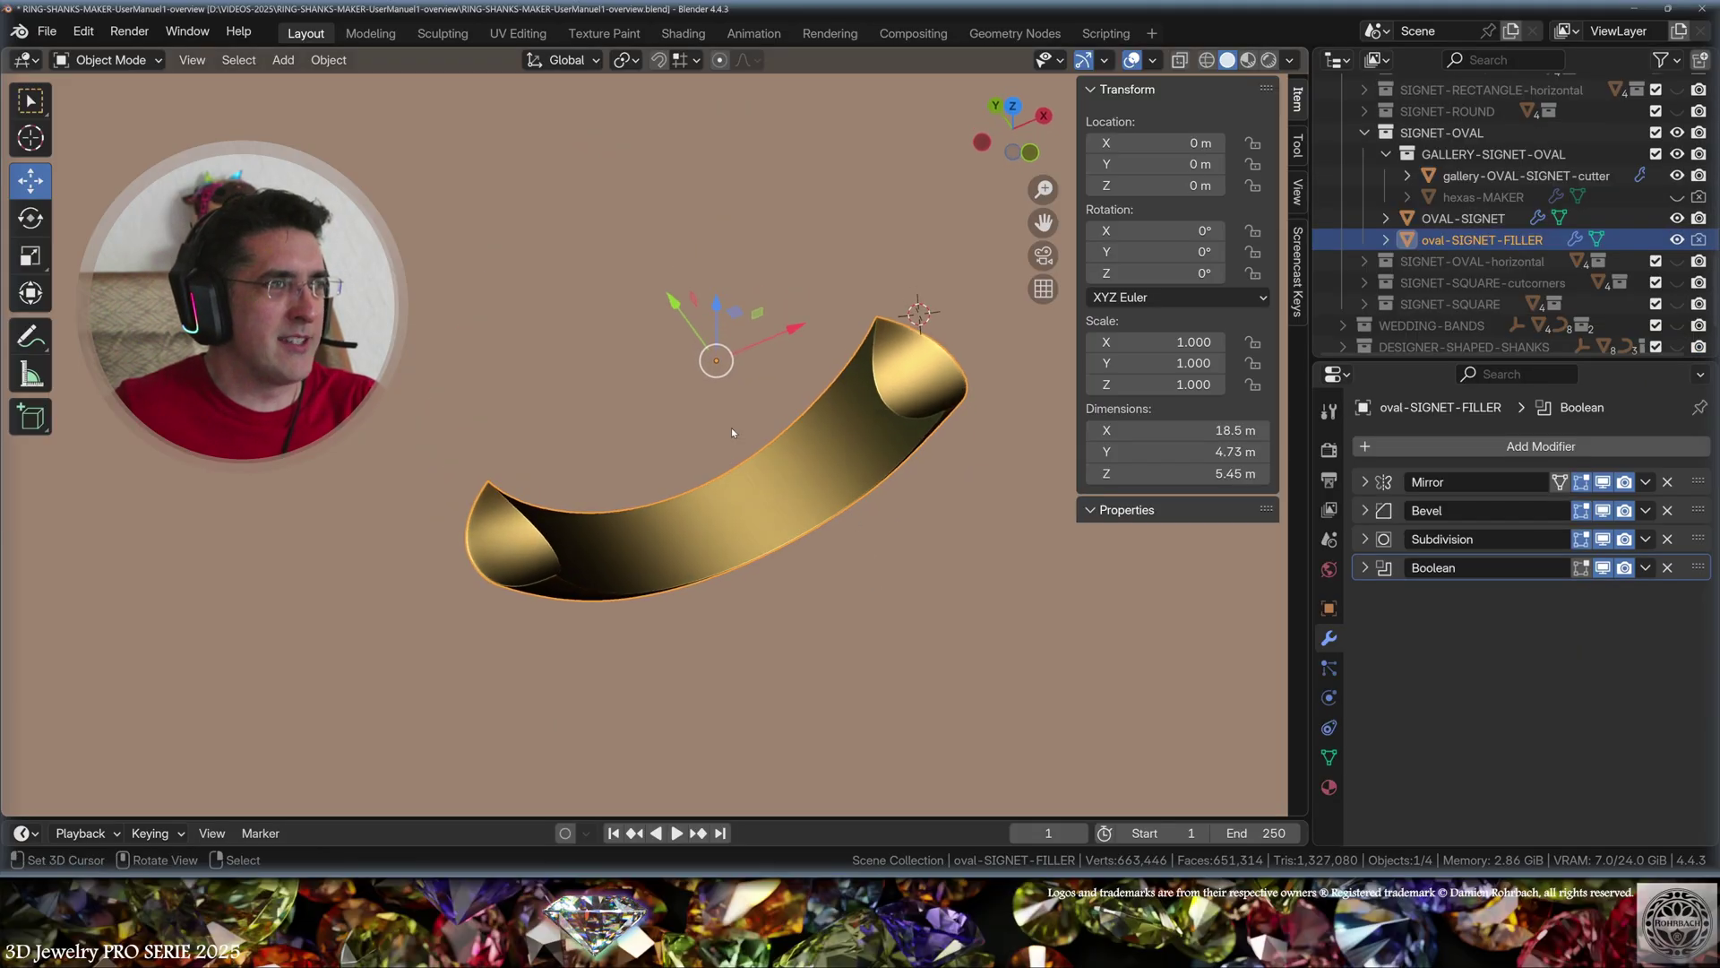
{"action": "left_click", "coordinate": [1364, 567]}
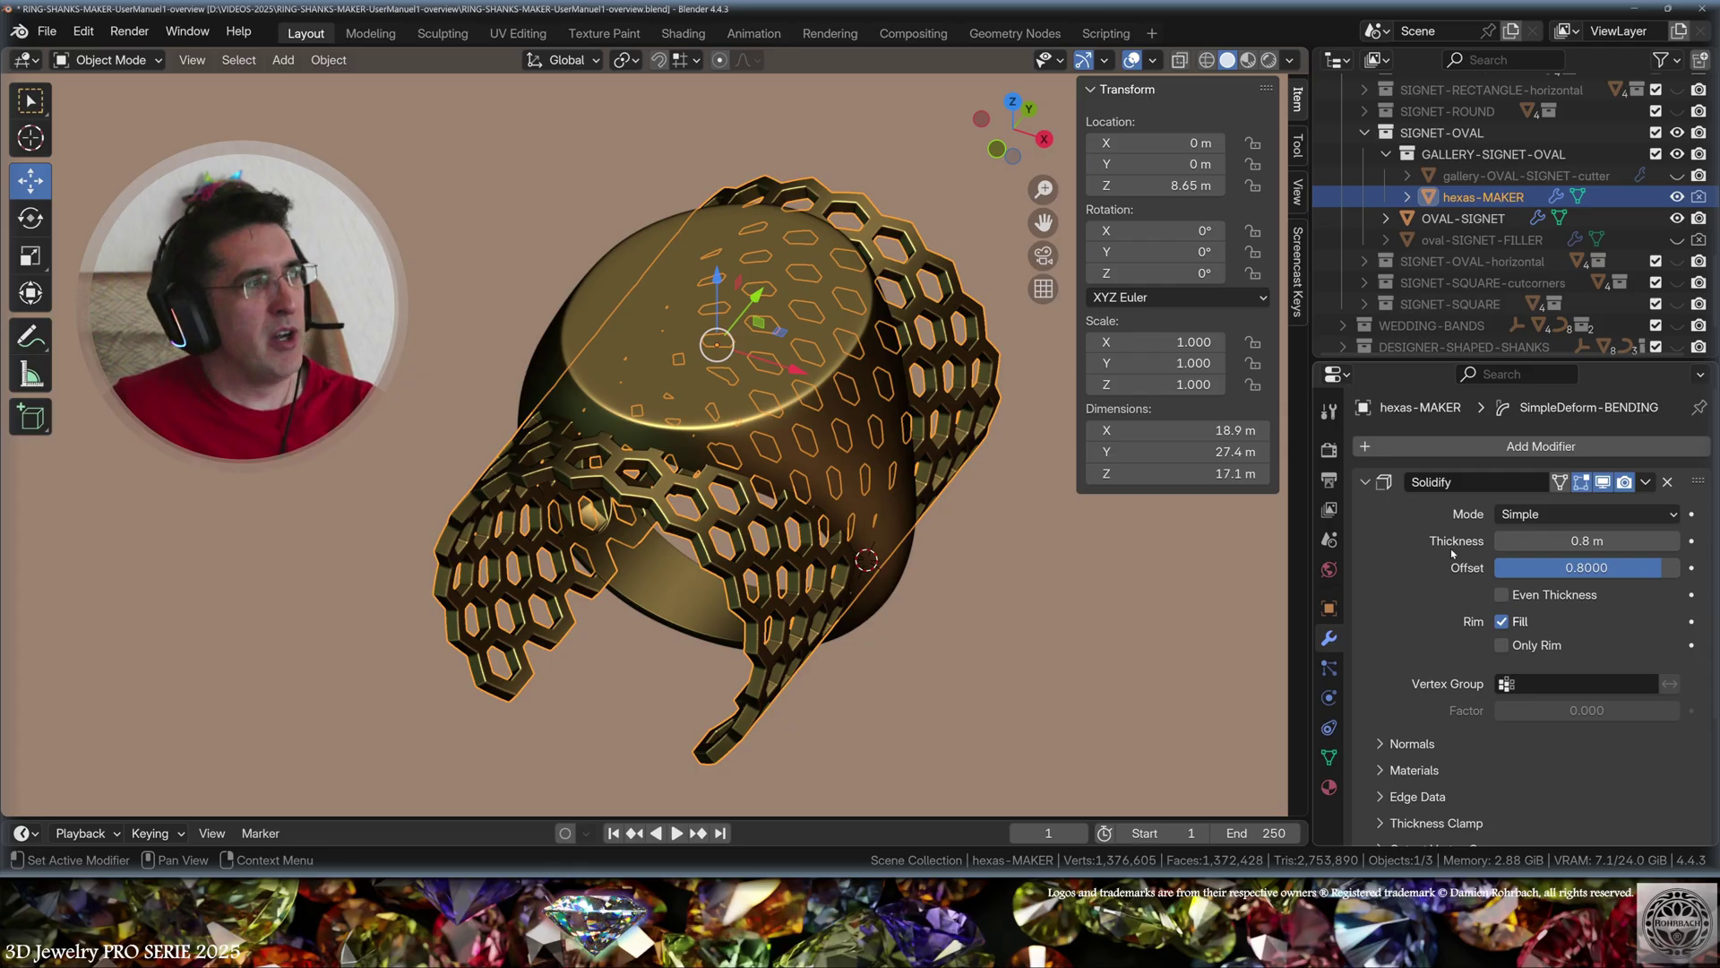
Inspect the hexagonal gallery cutter around the oval signet, then hide the GALLERY-SIGNET-OVAL collection and view the ring without it
{"action": "key", "text": "a"}
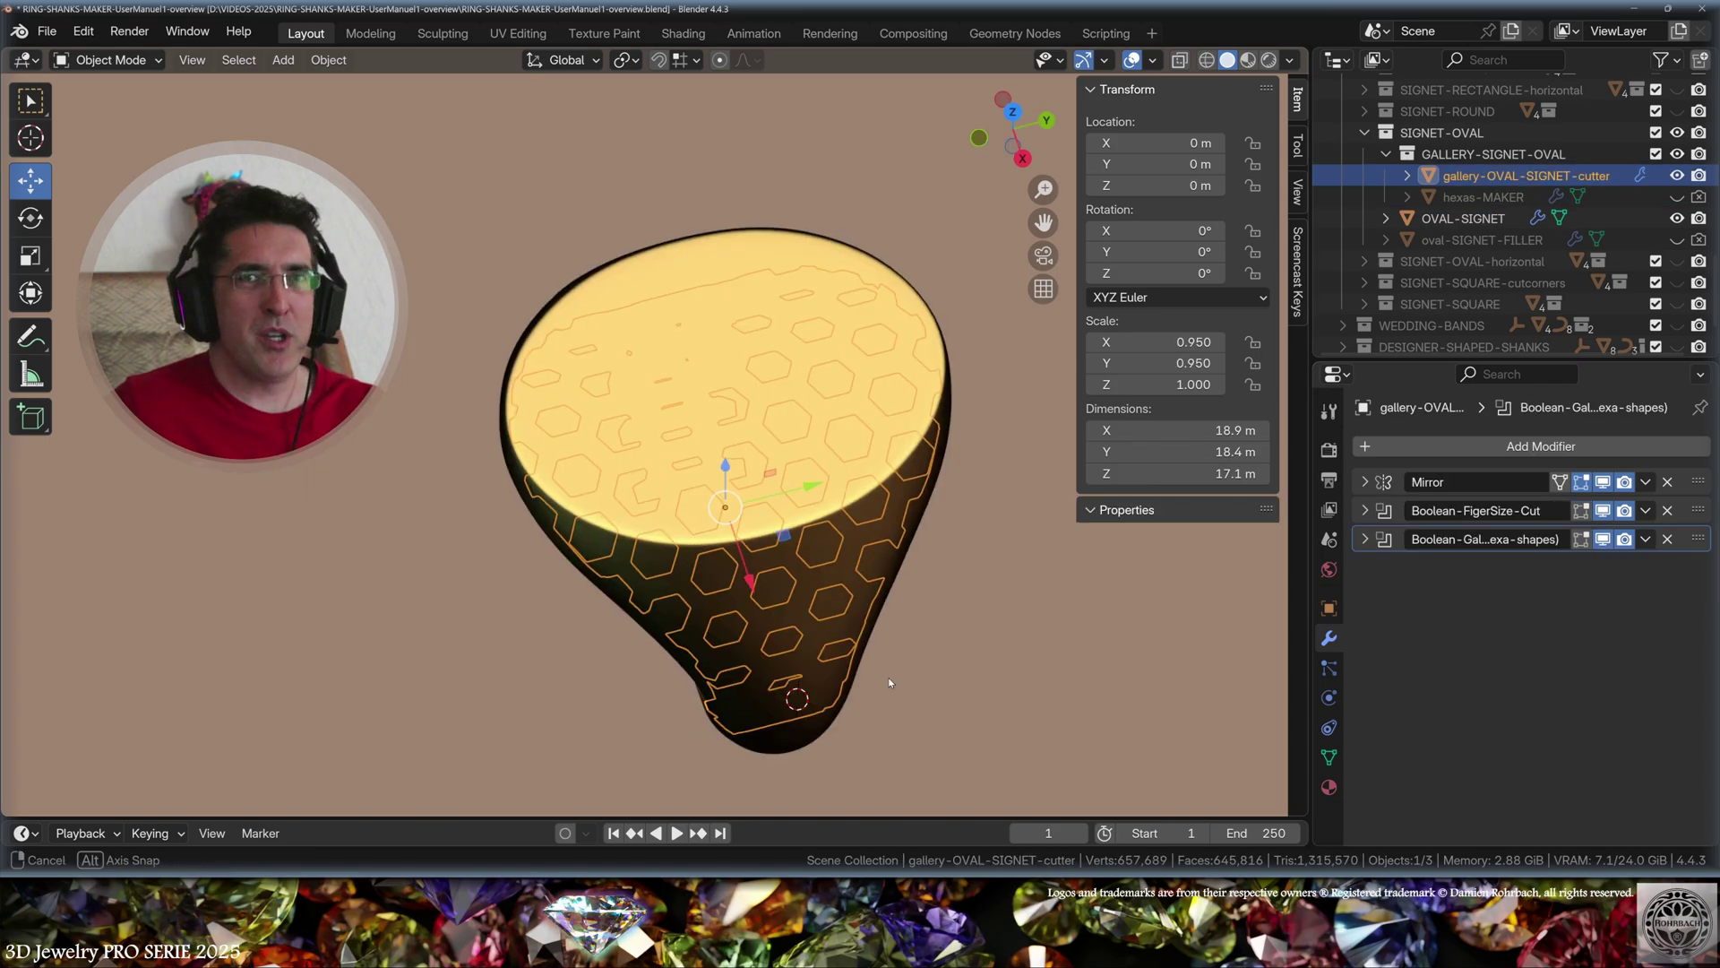
{"action": "middle_click_drag", "start_coordinate": [890, 682], "coordinate": [998, 637]}
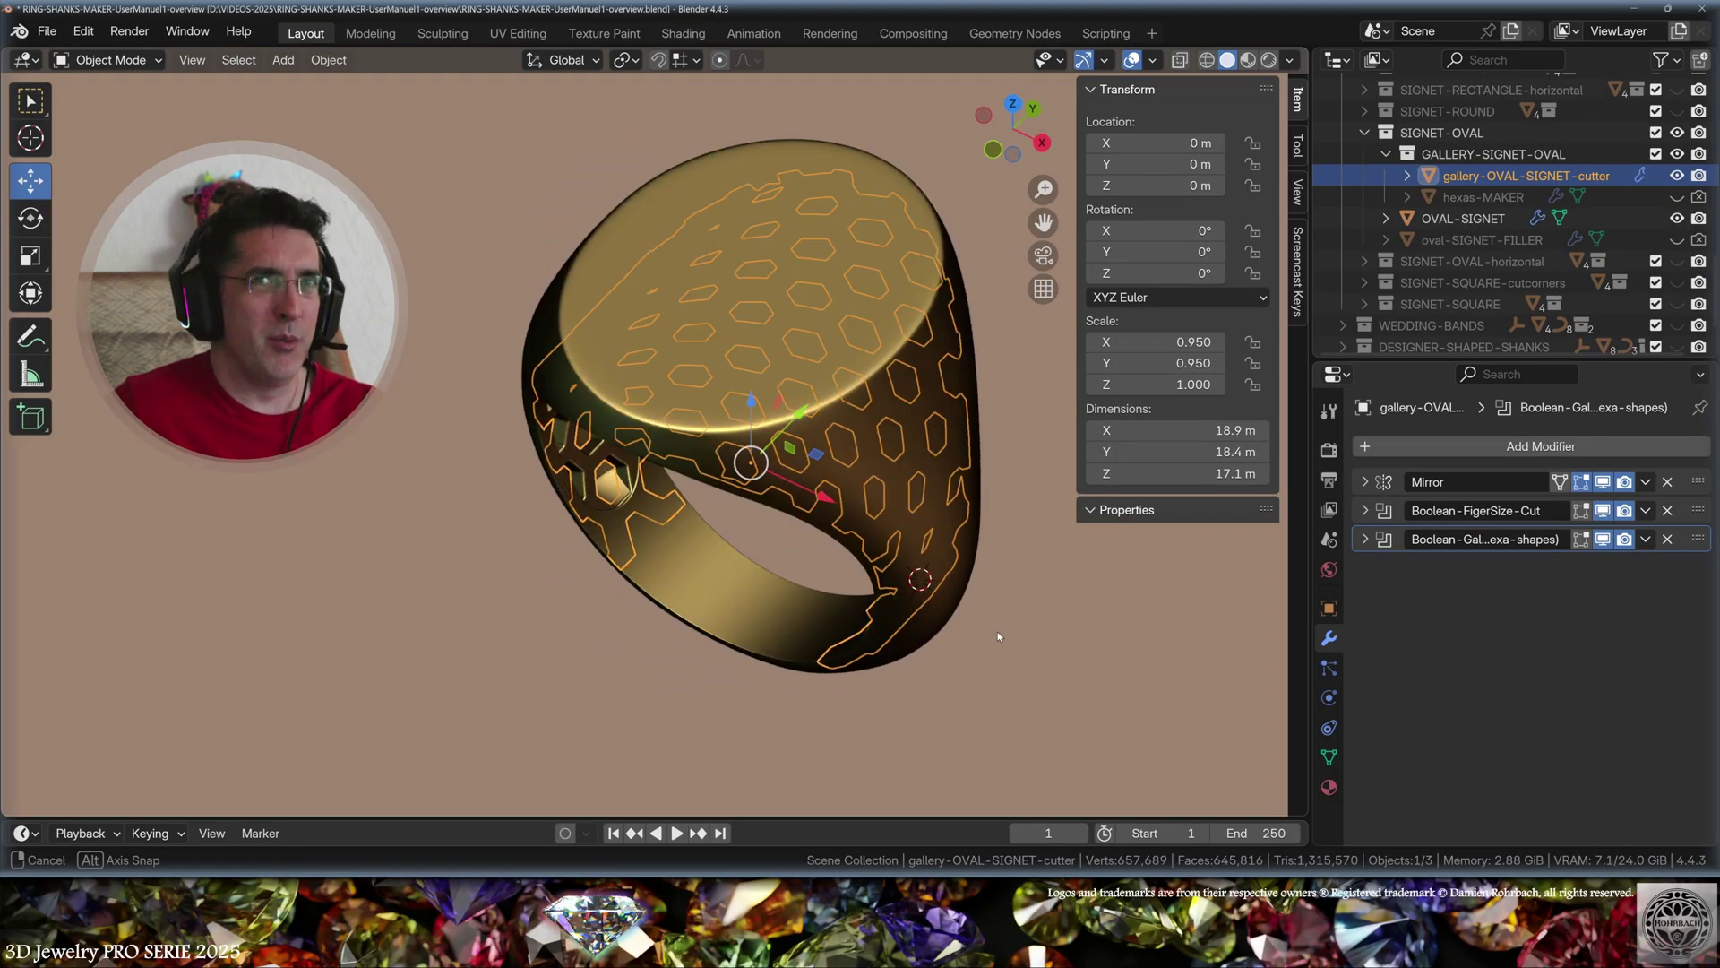
{"action": "left_click", "coordinate": [1385, 155]}
{"action": "left_click", "coordinate": [1677, 154]}
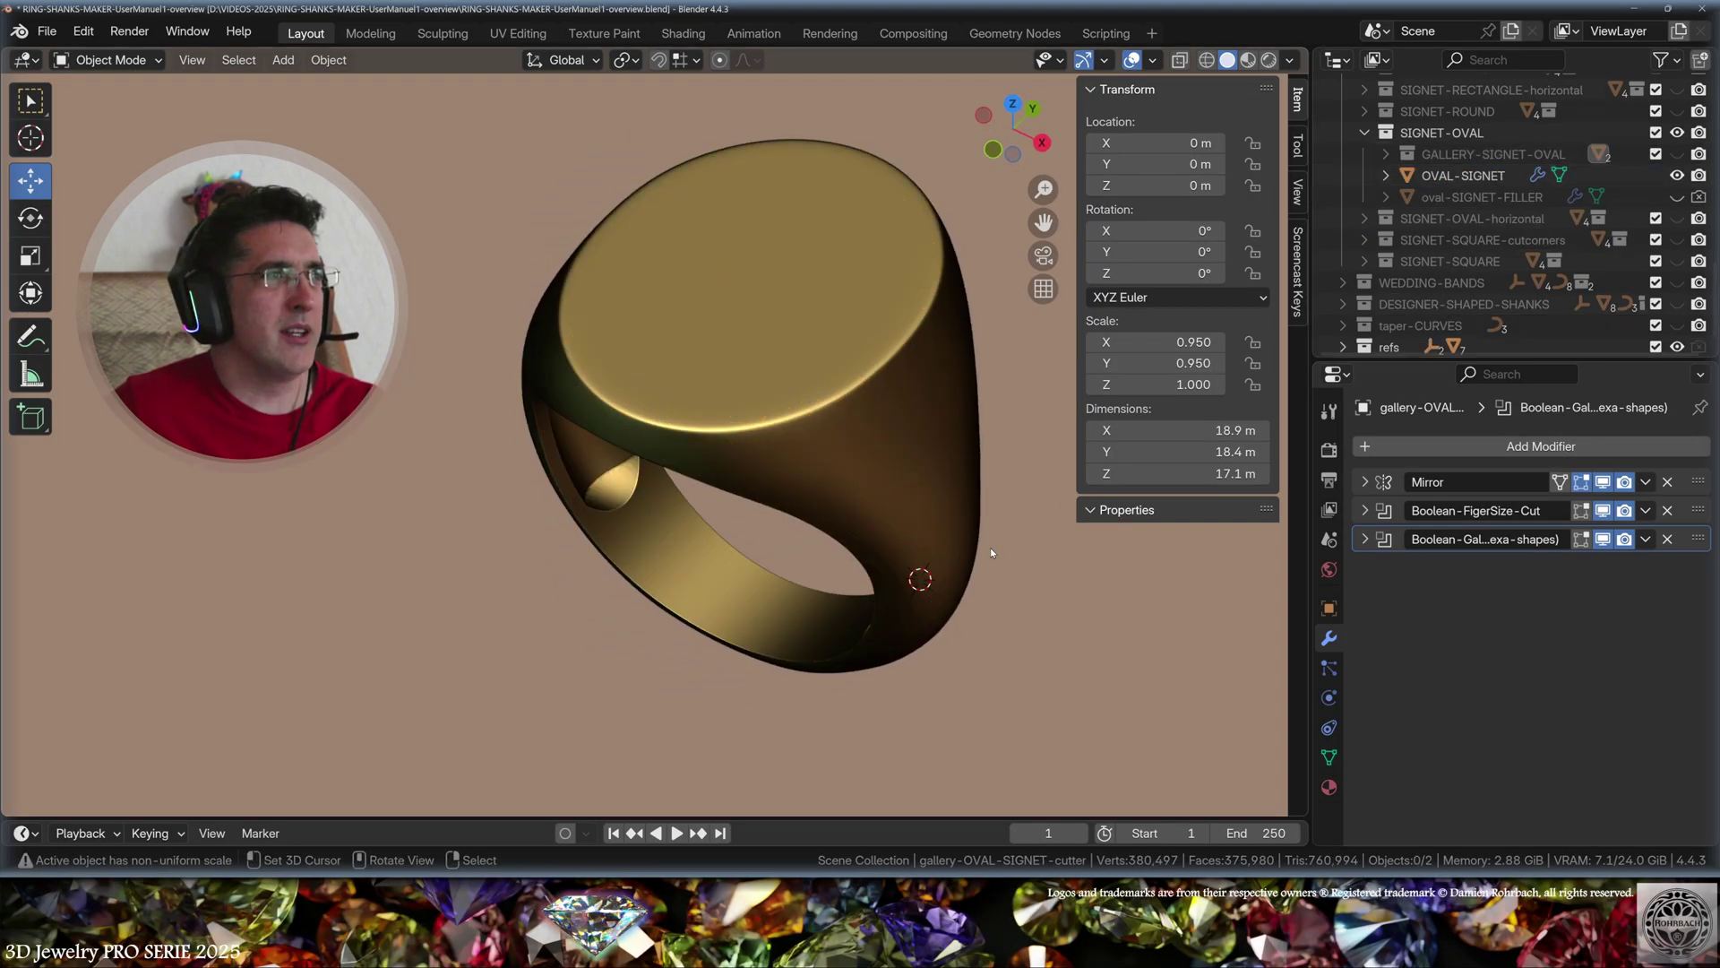
{"action": "middle_click_drag", "start_coordinate": [991, 547], "coordinate": [971, 518]}
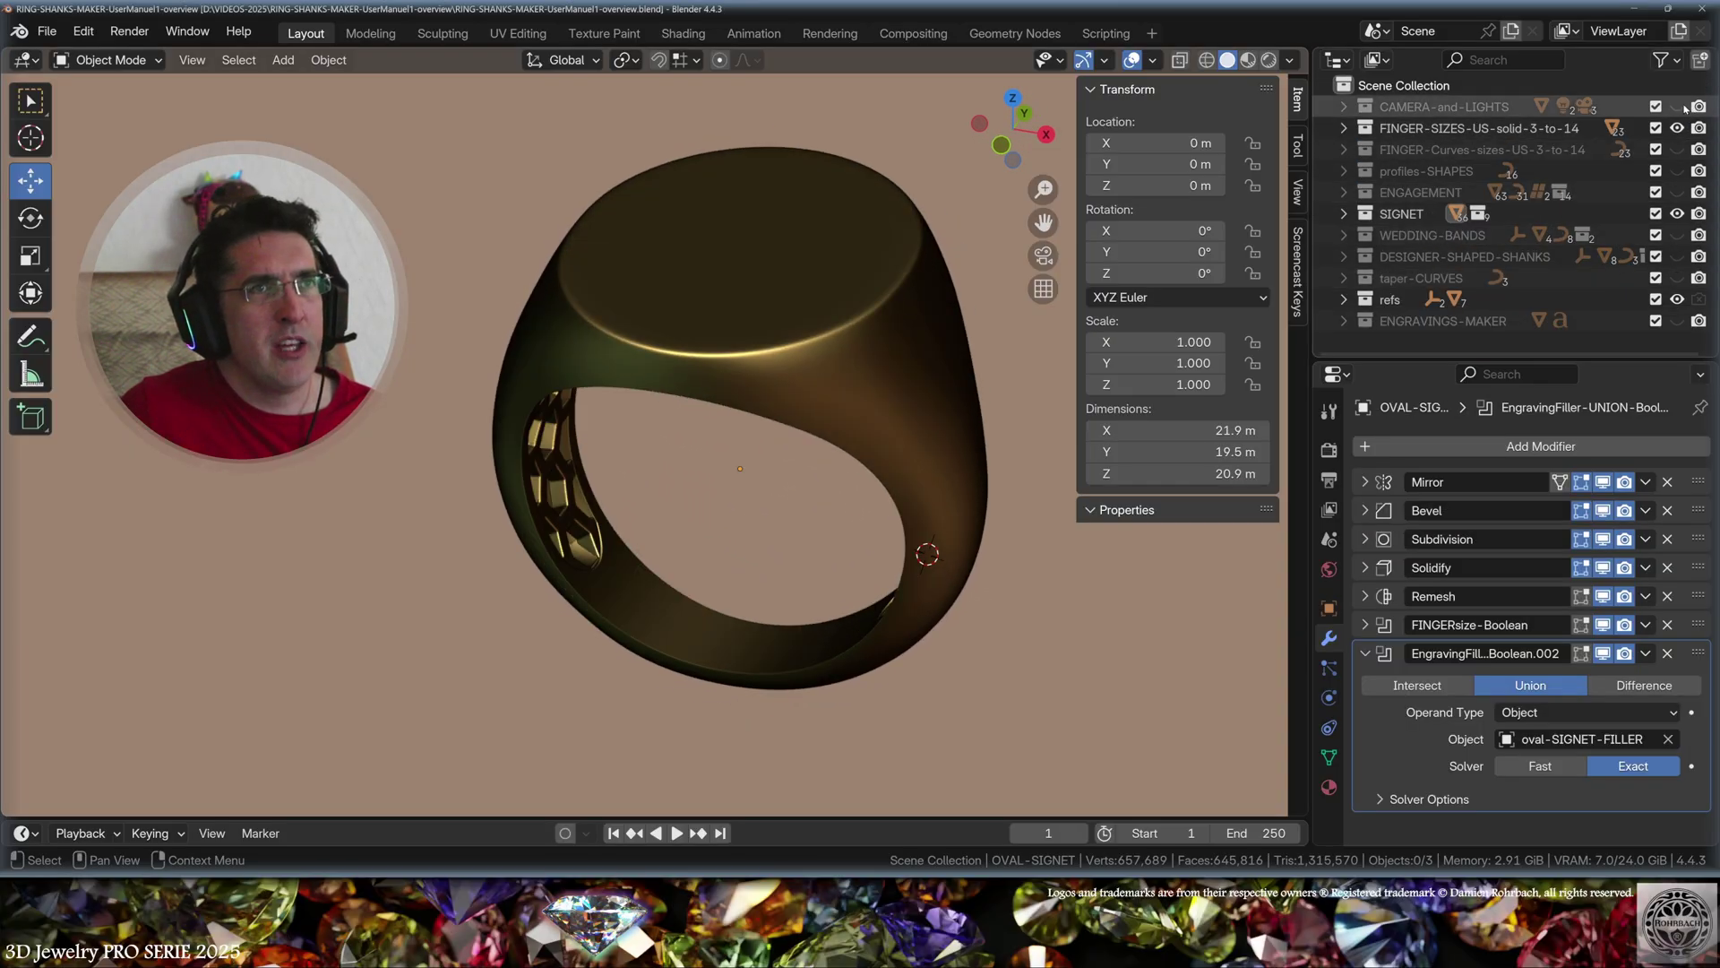
Show the CAMERA-and-LIGHTS collection, view the rendered oval signet ring from an angle and select the ground floor
{"action": "left_click", "coordinate": [1679, 106]}
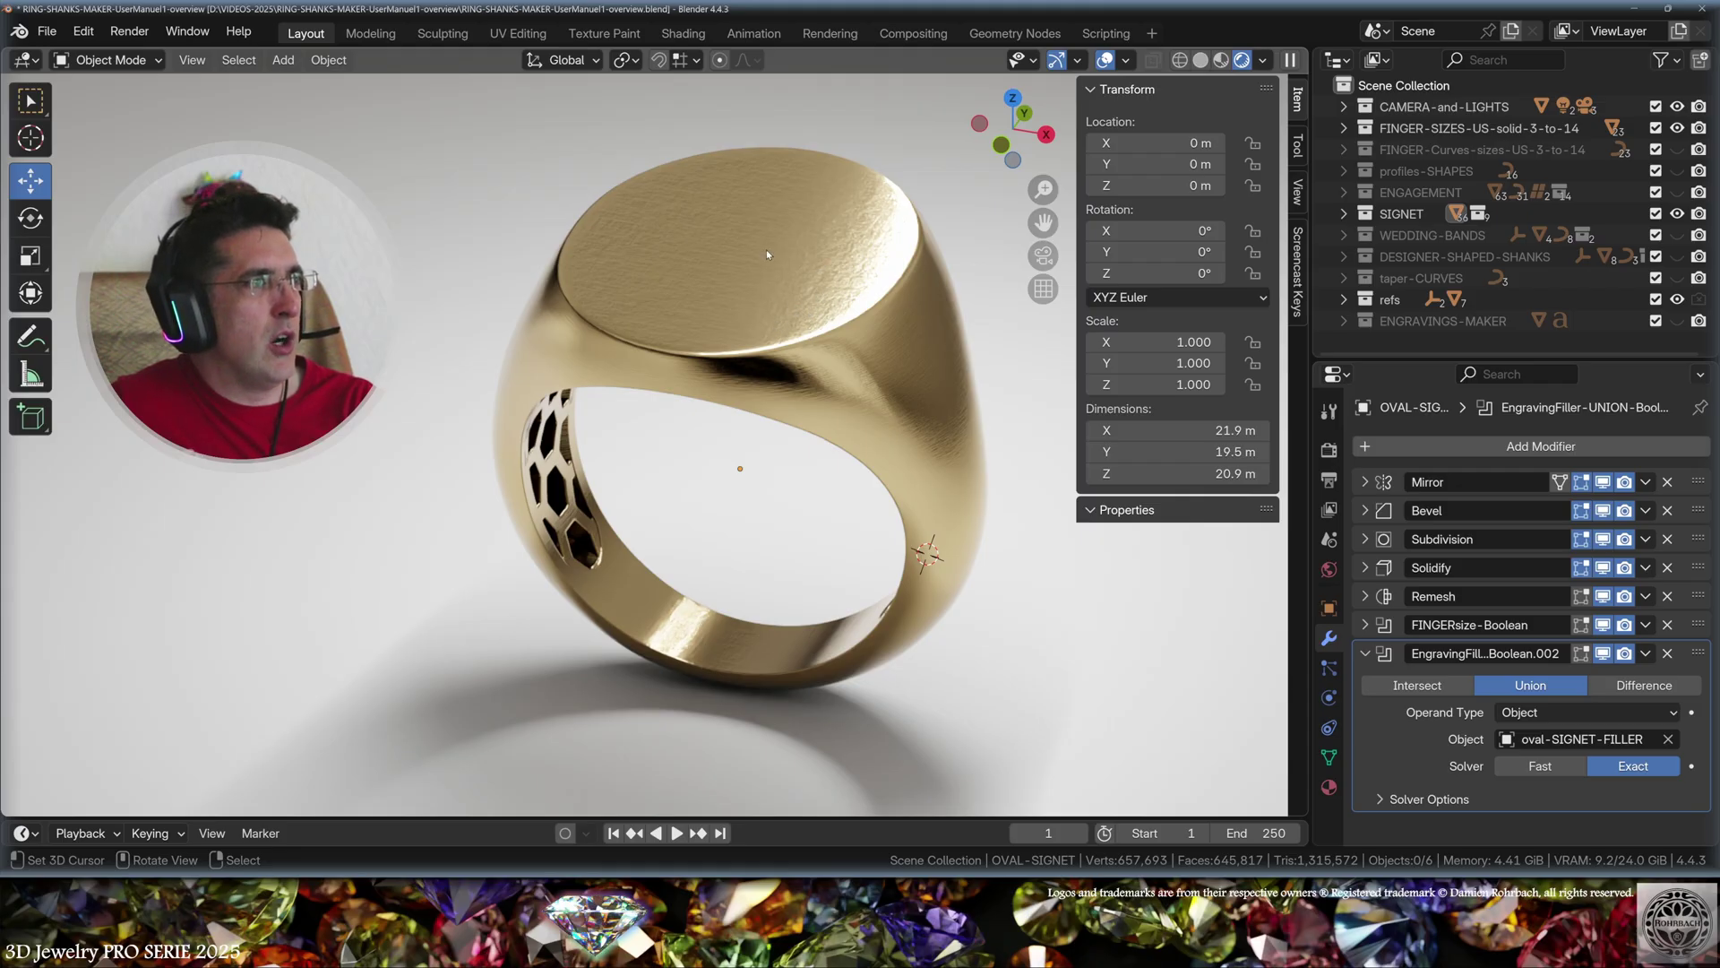
{"action": "middle_click_drag", "start_coordinate": [779, 328], "coordinate": [807, 336]}
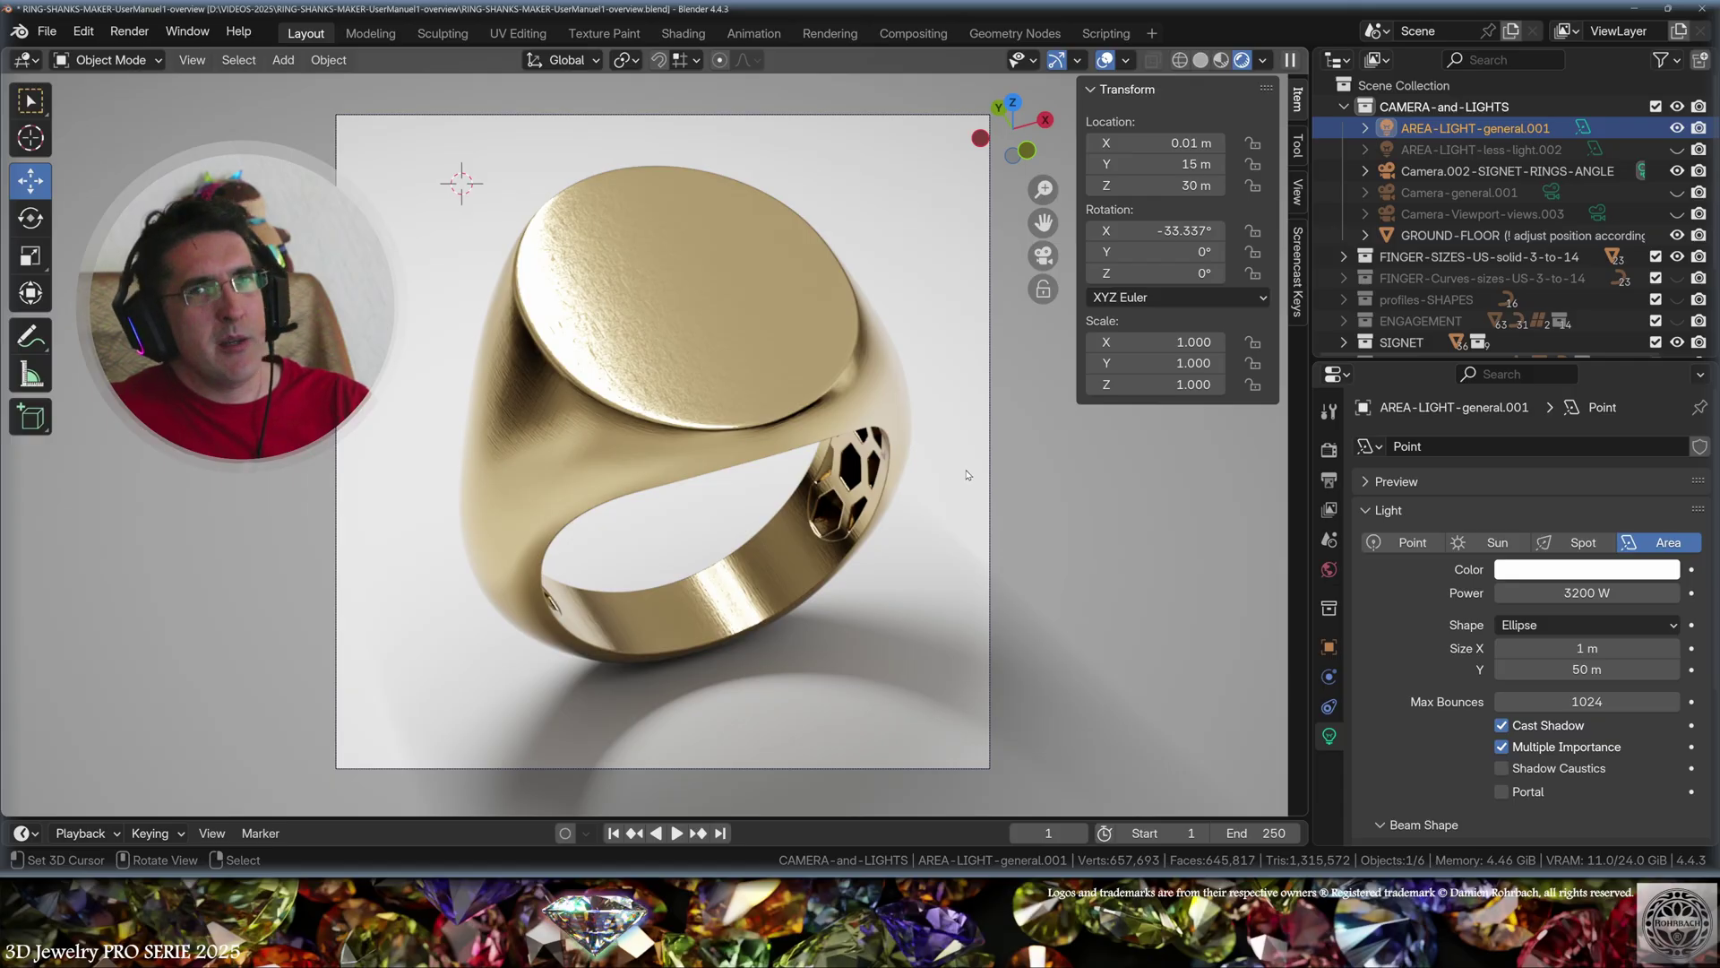
{"action": "left_click", "coordinate": [1131, 581]}
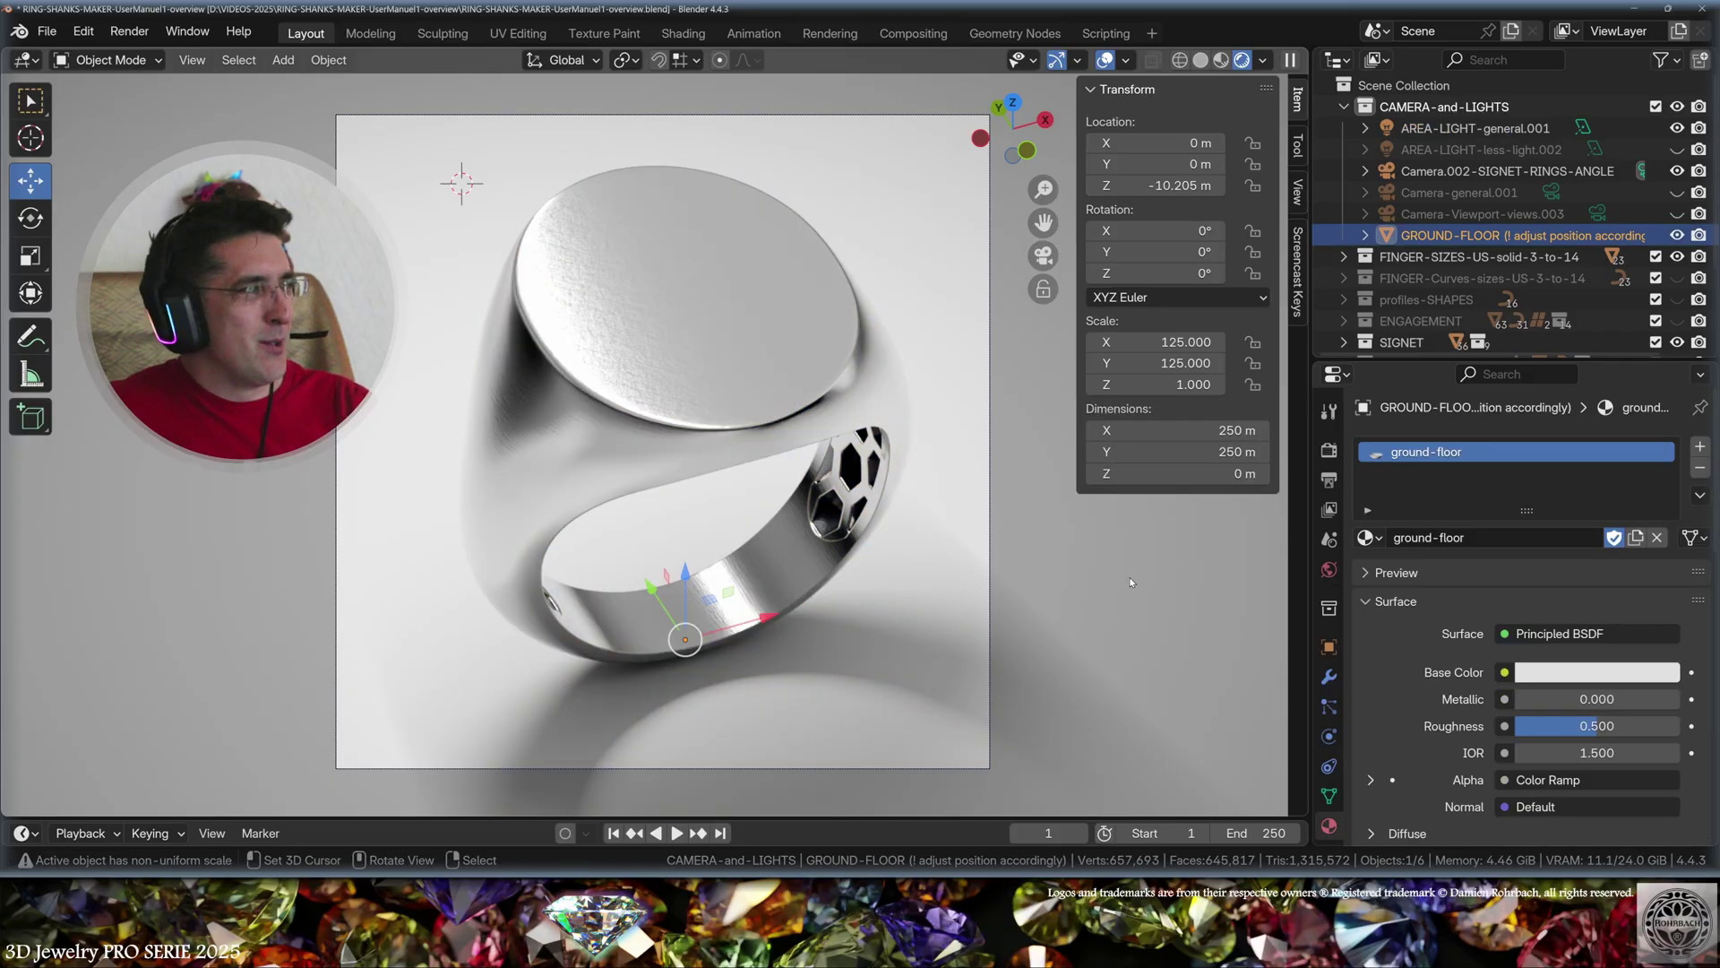